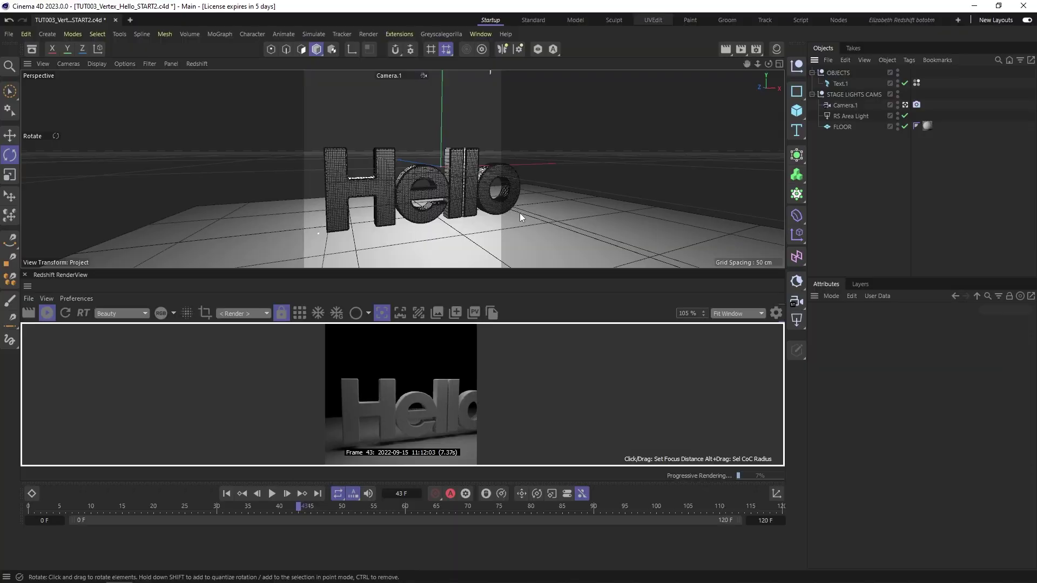
- Select Text.1 to show its Round 2 cm bevel and Regular Grid cap settings
click(840, 84)
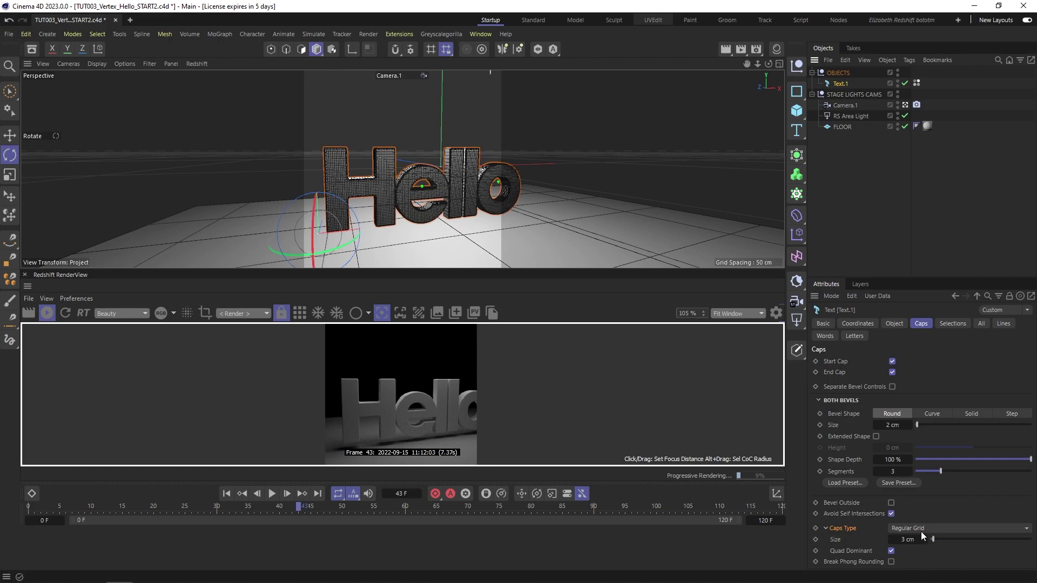
click(897, 529)
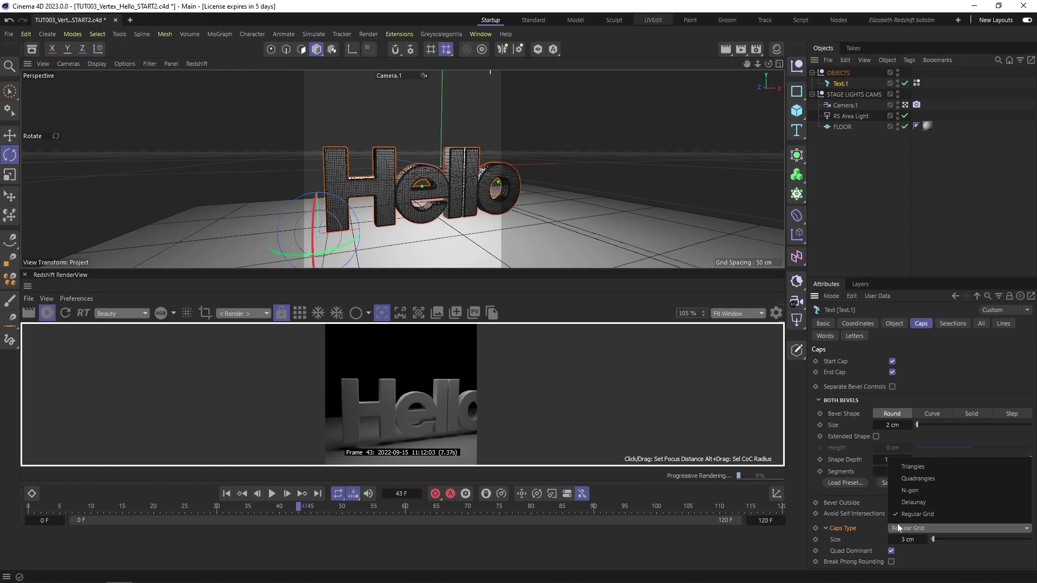
click(902, 491)
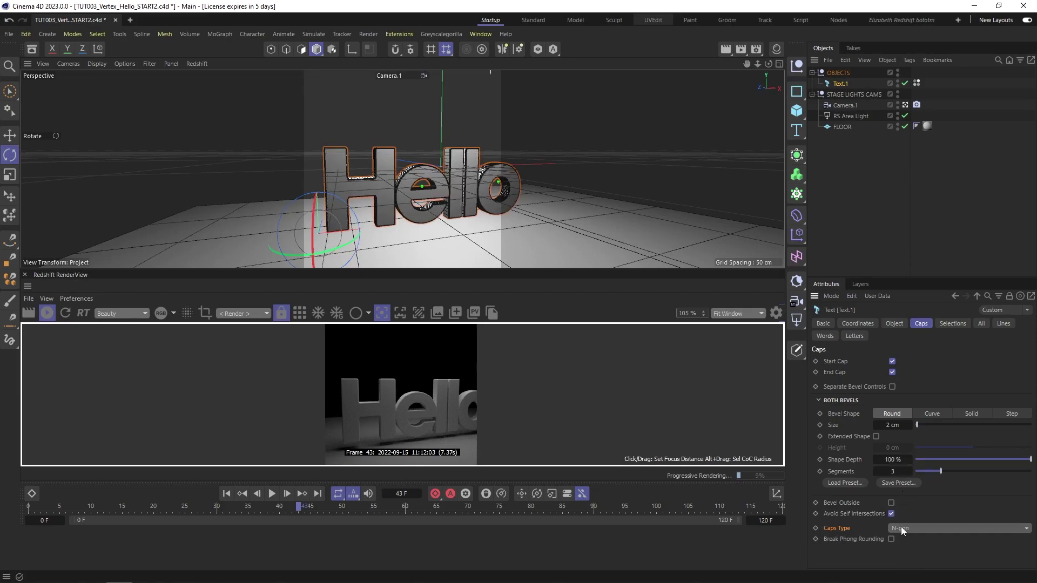
click(901, 526)
click(913, 513)
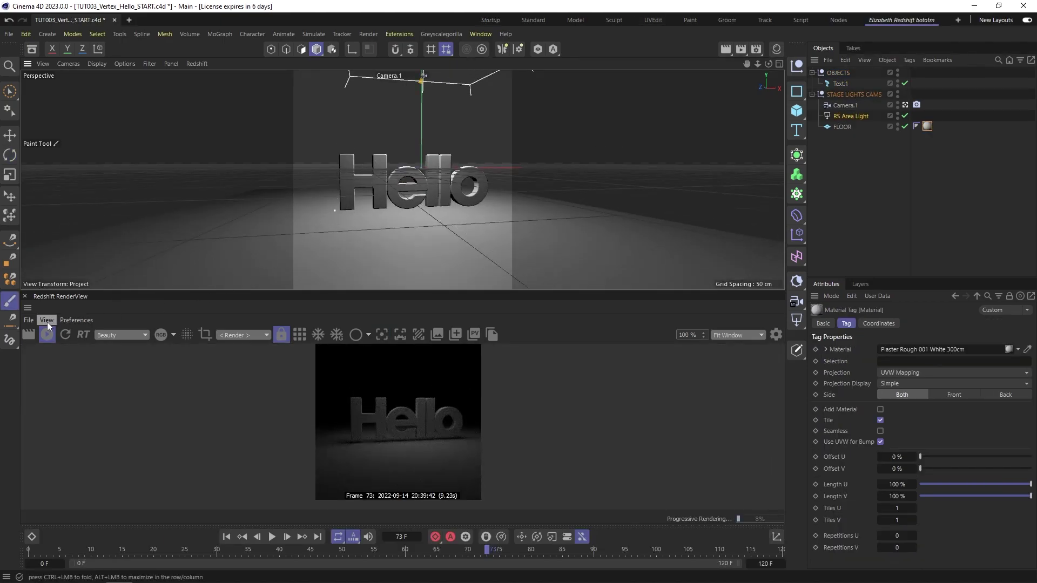
- Collapse the Redshift RenderView and add a Vertex Color tag to the Hello text object
ctrl+click(23, 297)
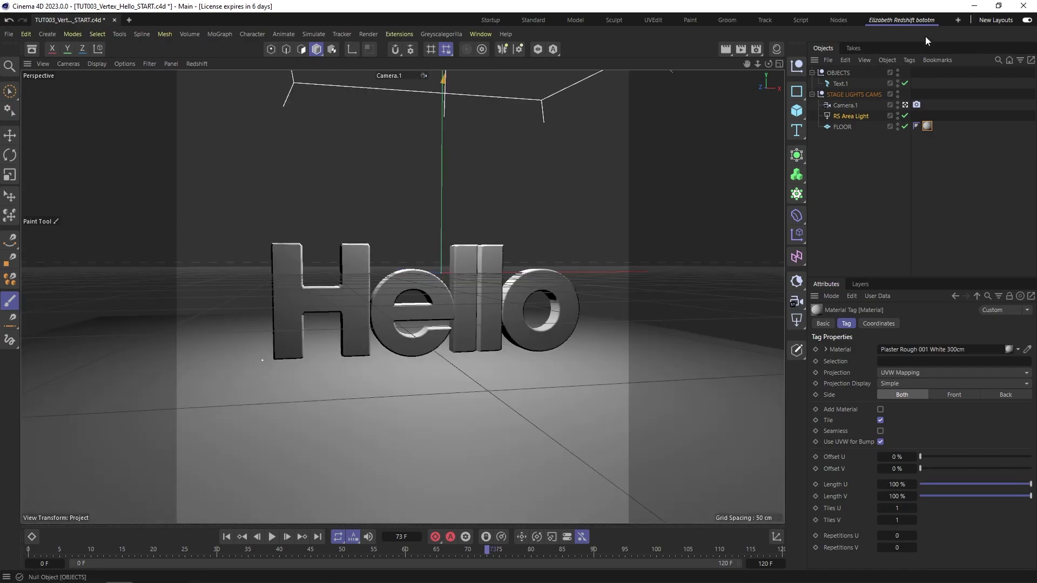
click(847, 83)
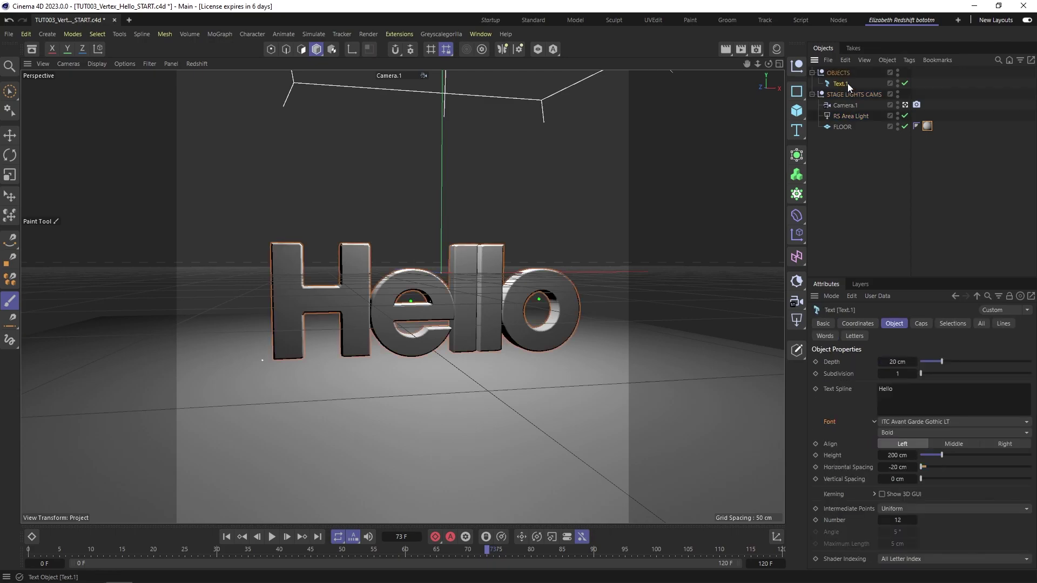
right_click(847, 83)
mouse_move(870, 115)
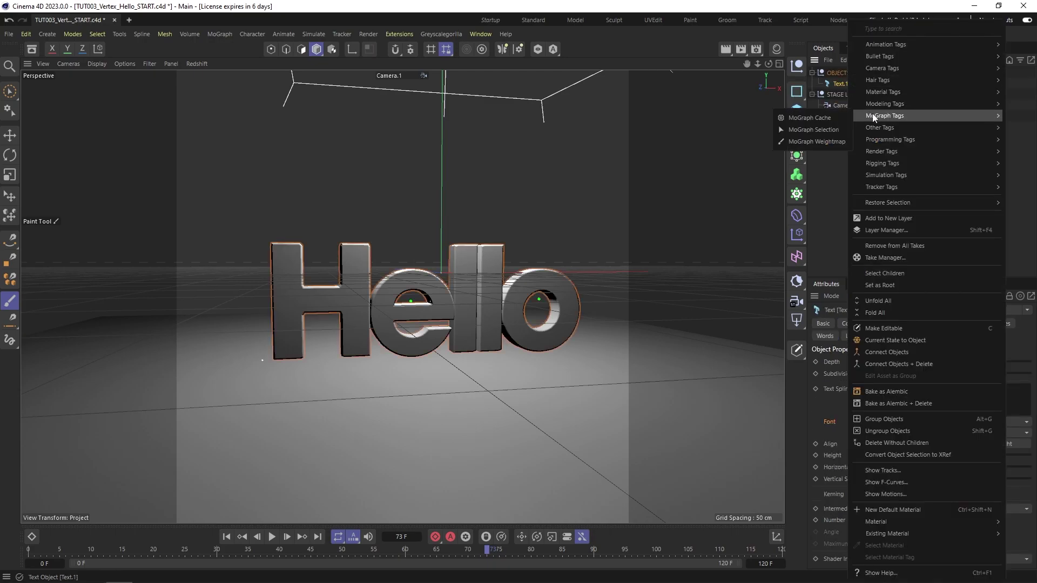
mouse_move(890, 143)
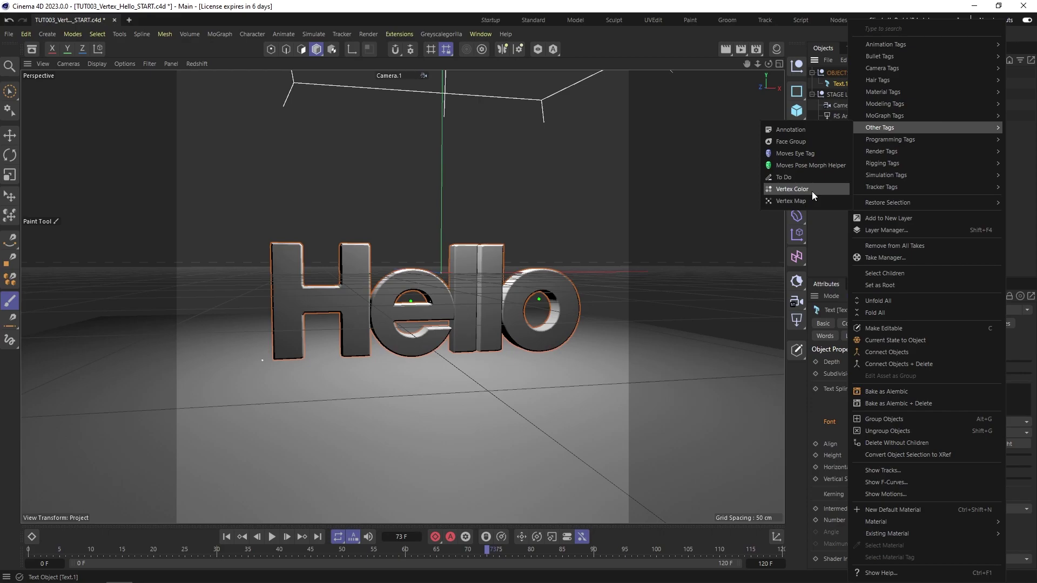
click(813, 192)
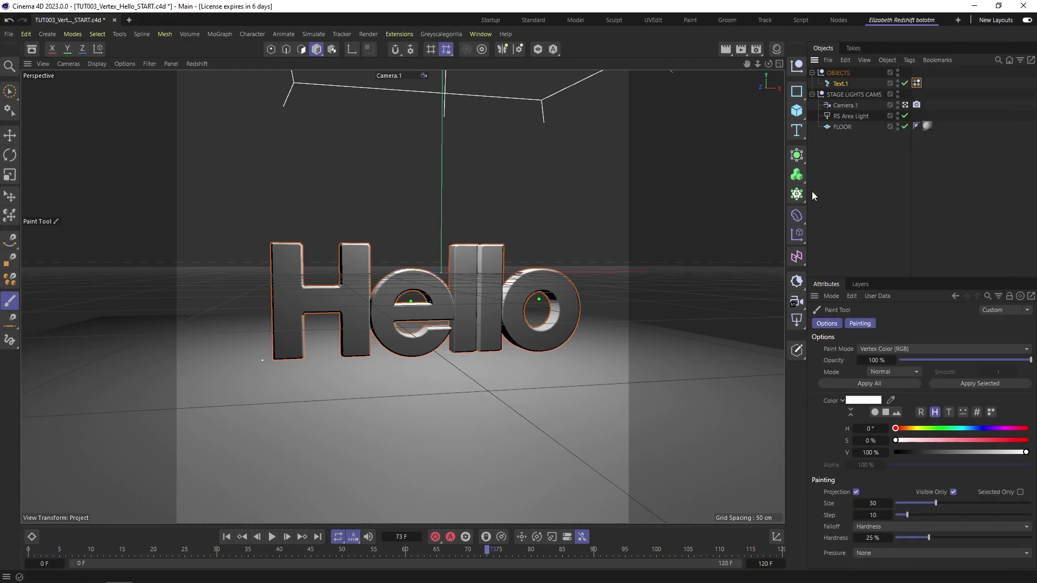
- Add a Spherical Field to the Vertex Color tag's Fields and raise it to mid-height of the H
click(919, 84)
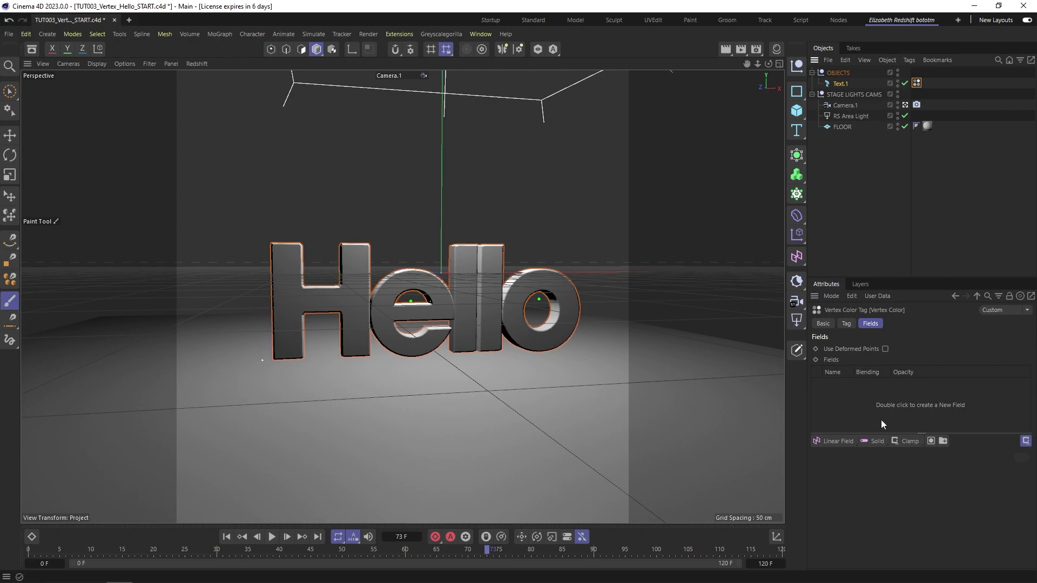
click(839, 443)
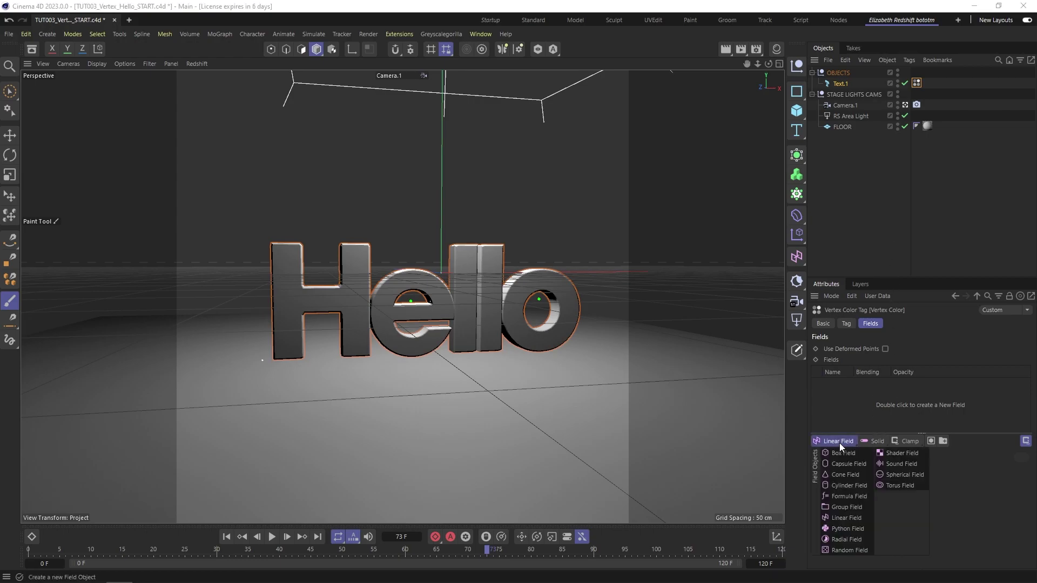
click(857, 445)
click(877, 473)
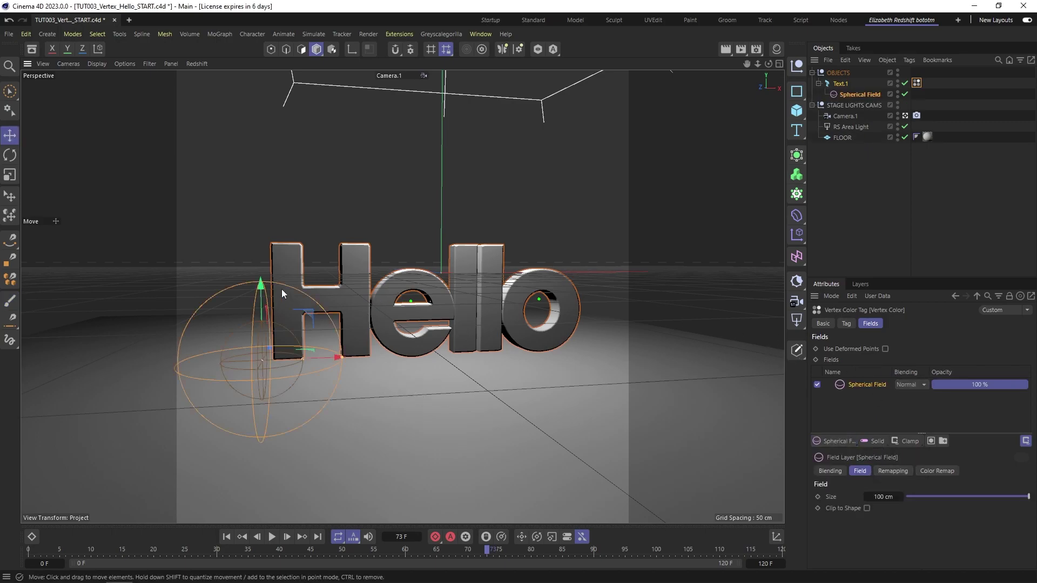
drag(264, 330, 323, 345)
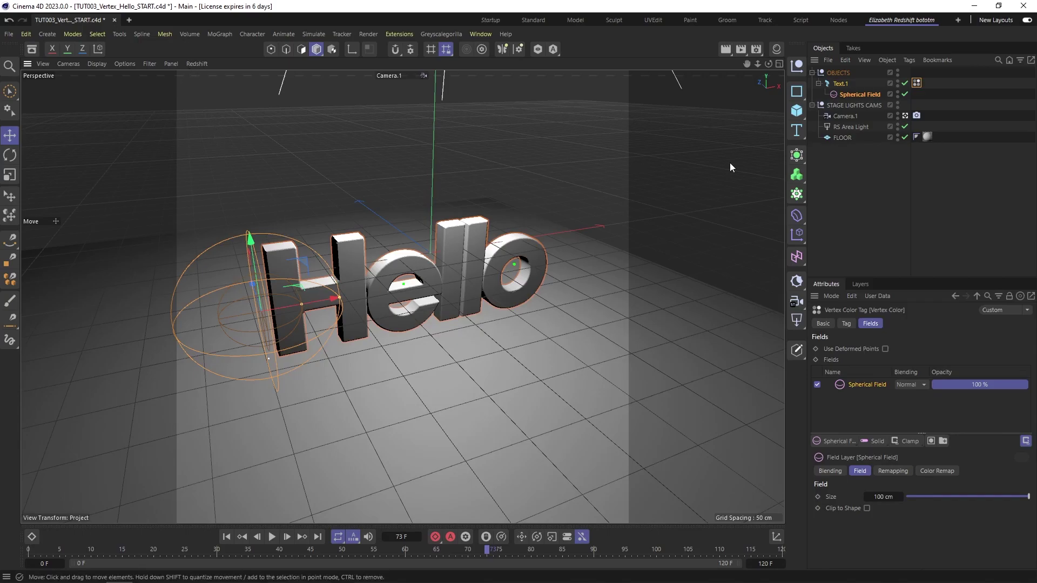
- Save the scene and slide the Spherical Field sideways over the middle letters of Hello
key(ctrl+s)
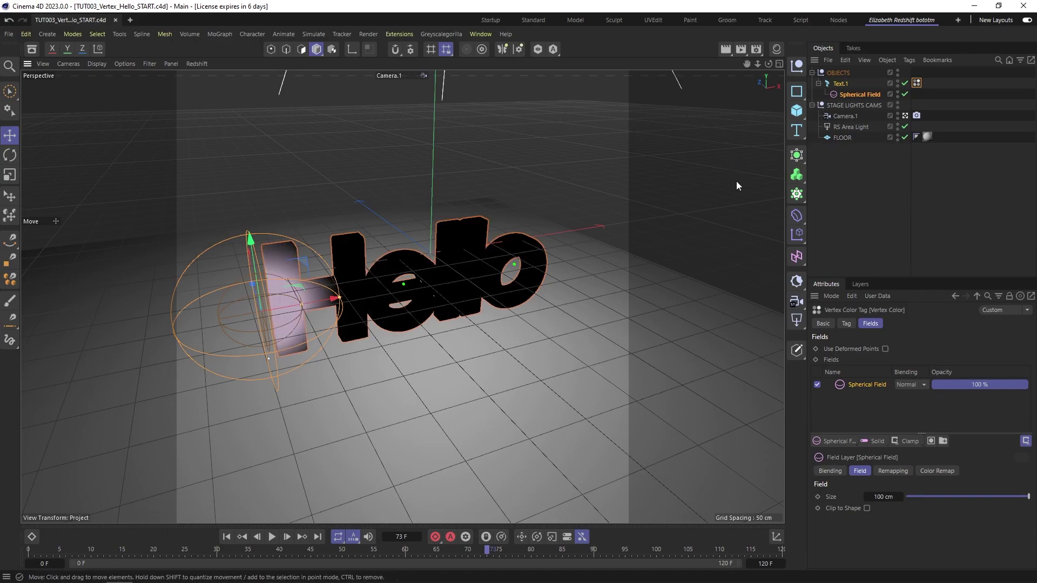
drag(341, 298, 463, 287)
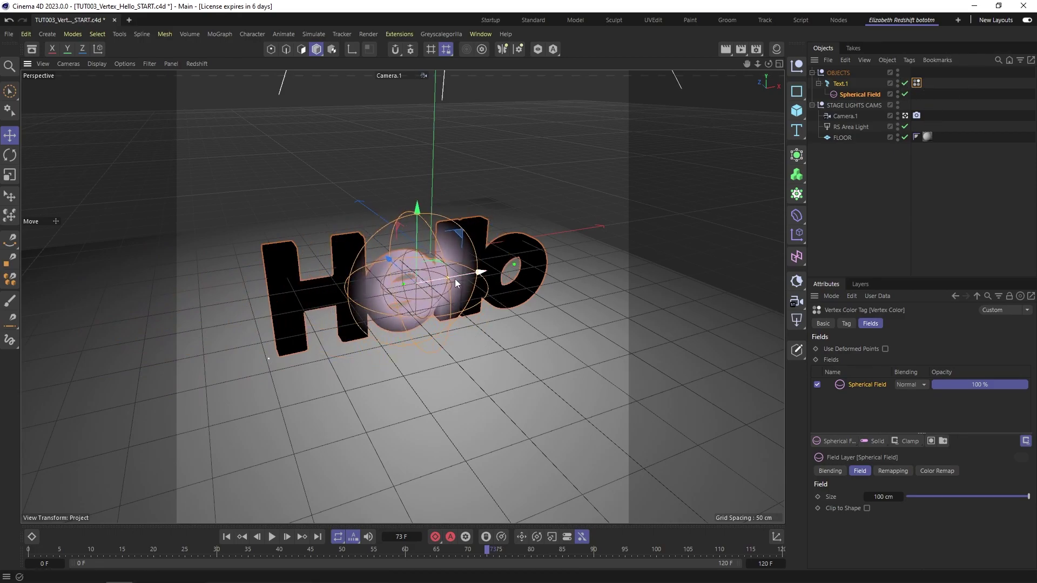
drag(455, 279, 495, 263)
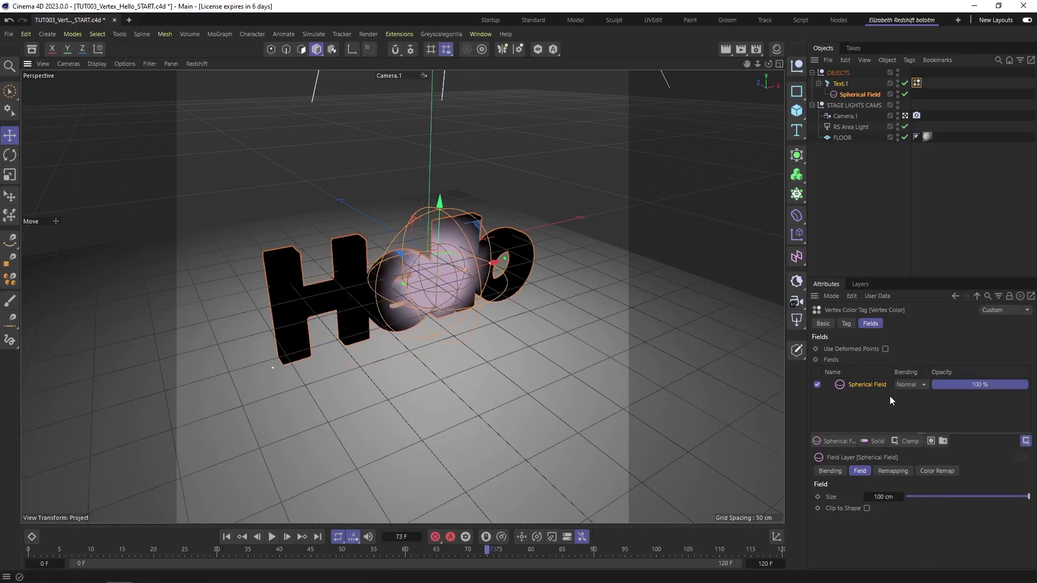
- Set the field's Color Remap to Gradient mode using the Heat 1 preset
click(895, 472)
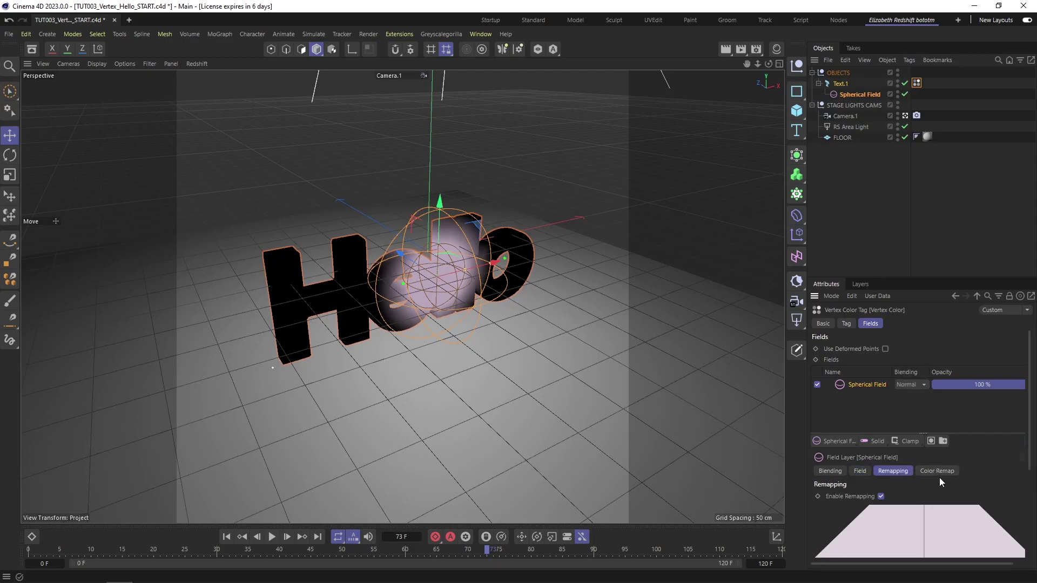
click(939, 472)
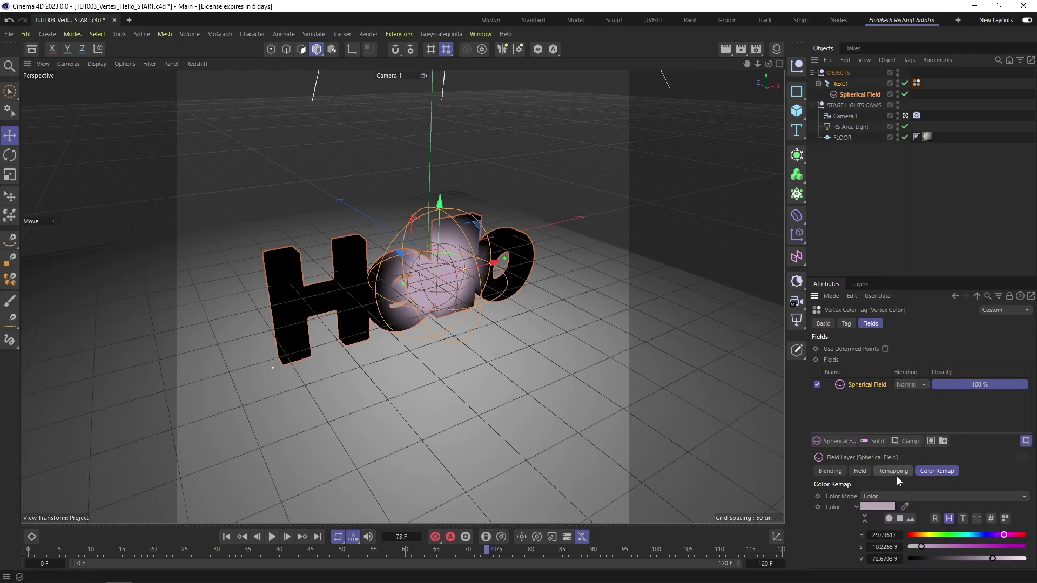
click(876, 495)
click(896, 535)
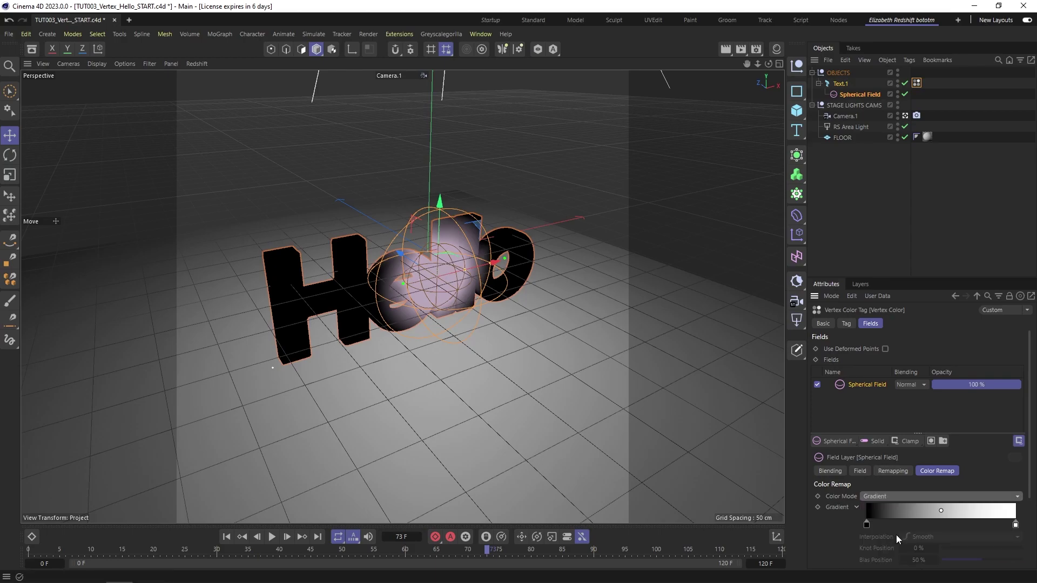
scroll(900, 523, down, 3)
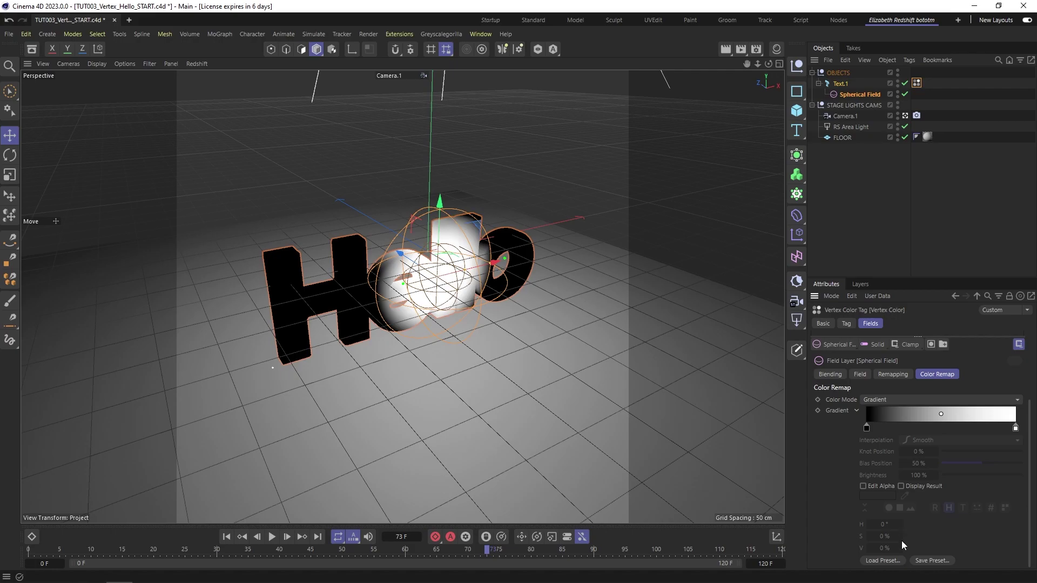
click(883, 562)
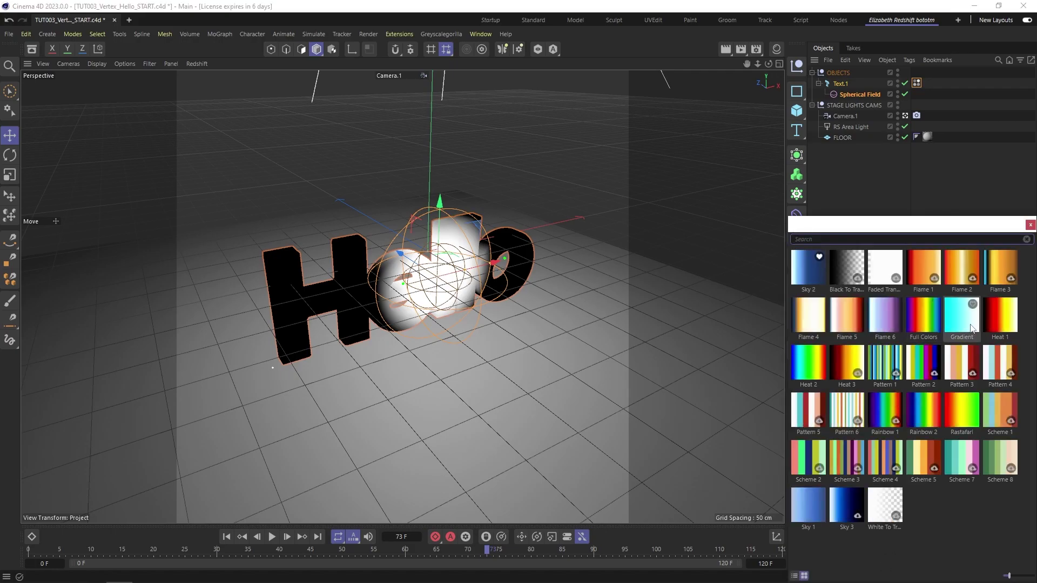
click(1012, 317)
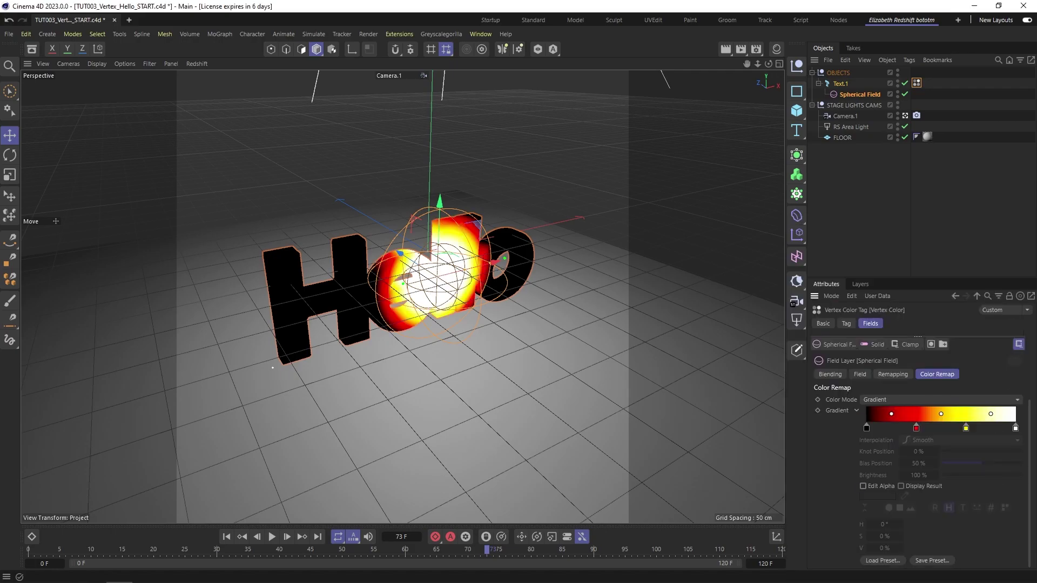
- Delete the gradient's white knot, move yellow to about 88%, and nudge the field over the middle letters
drag(1016, 427, 1011, 470)
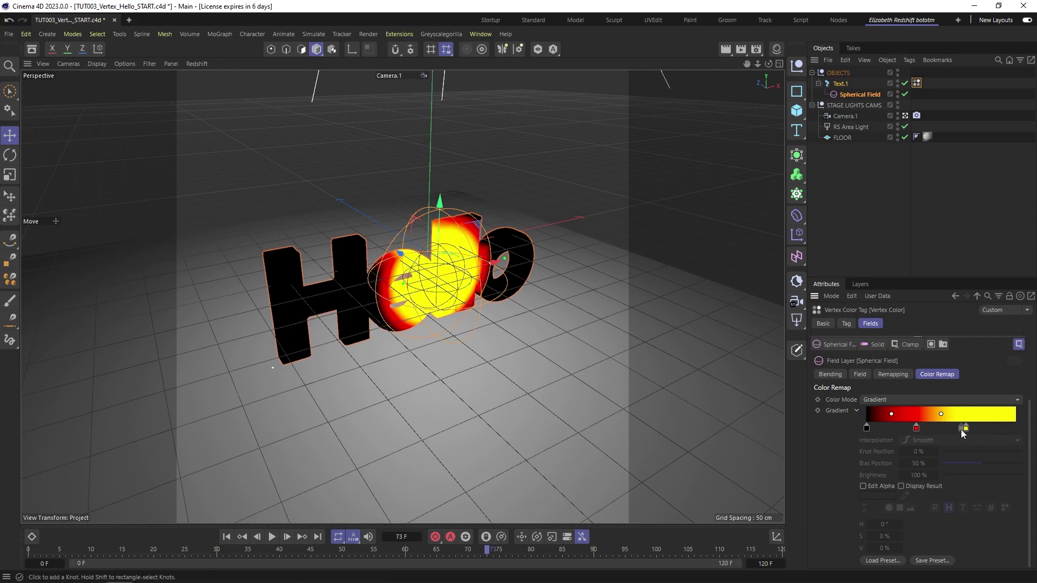
drag(964, 428, 998, 427)
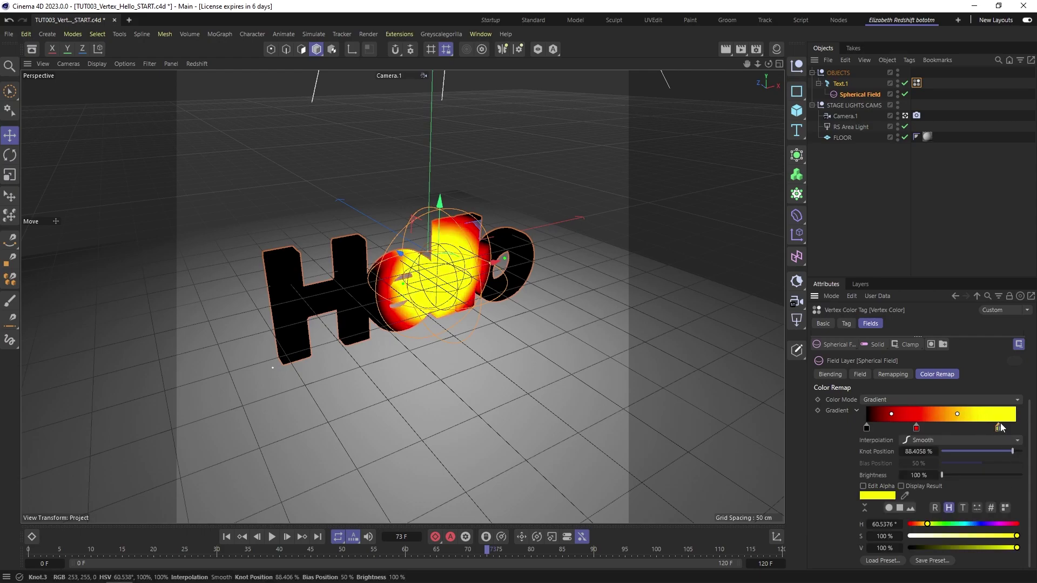
click(917, 428)
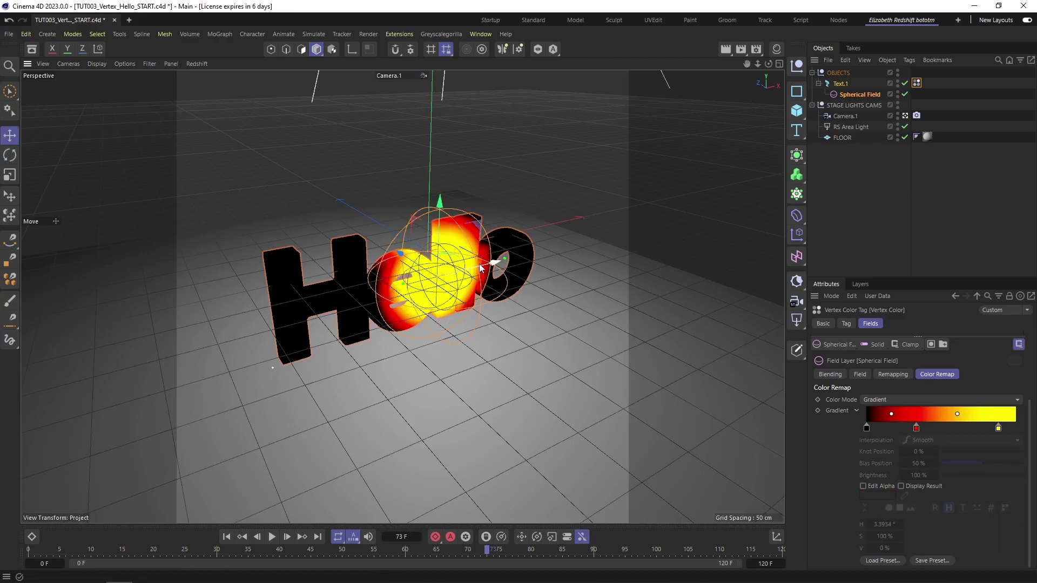
mouse_move(480, 268)
mouse_down()
mouse_move(432, 253)
mouse_move(392, 260)
mouse_move(432, 257)
mouse_move(461, 272)
mouse_up()
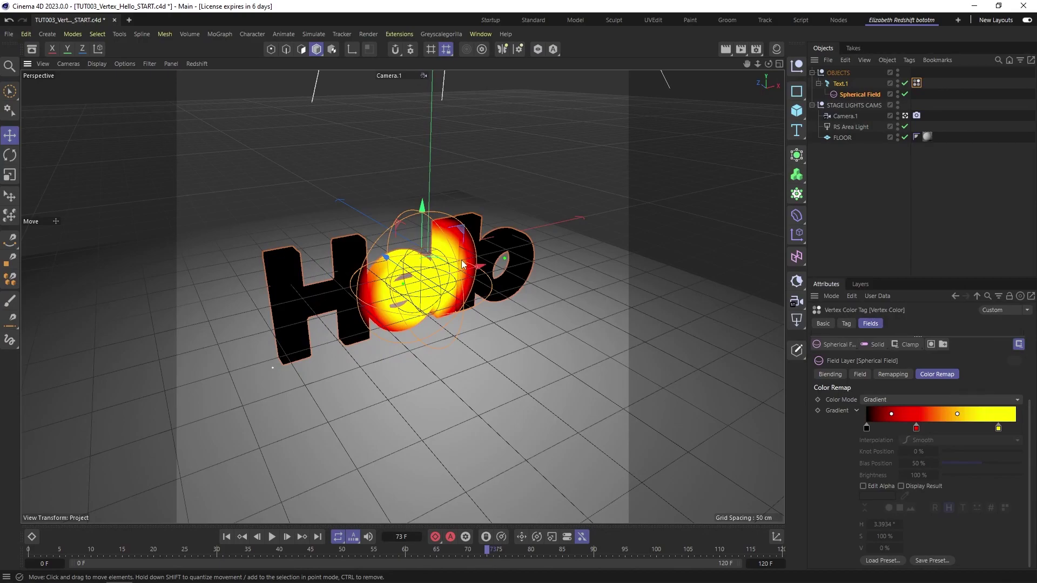
- Select the Spherical Field in the Object Manager and delete it
click(857, 195)
click(858, 94)
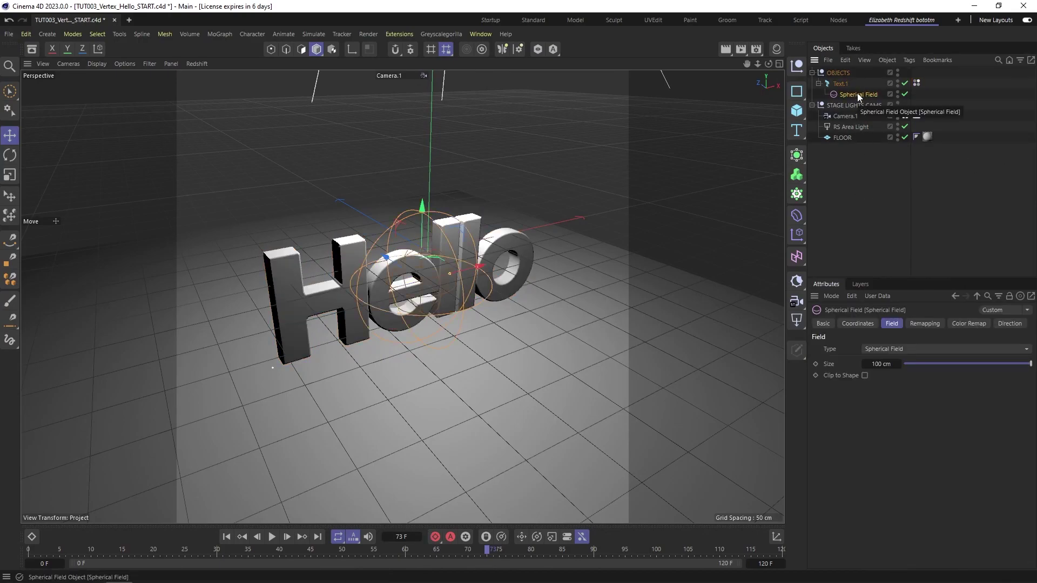
key(Delete)
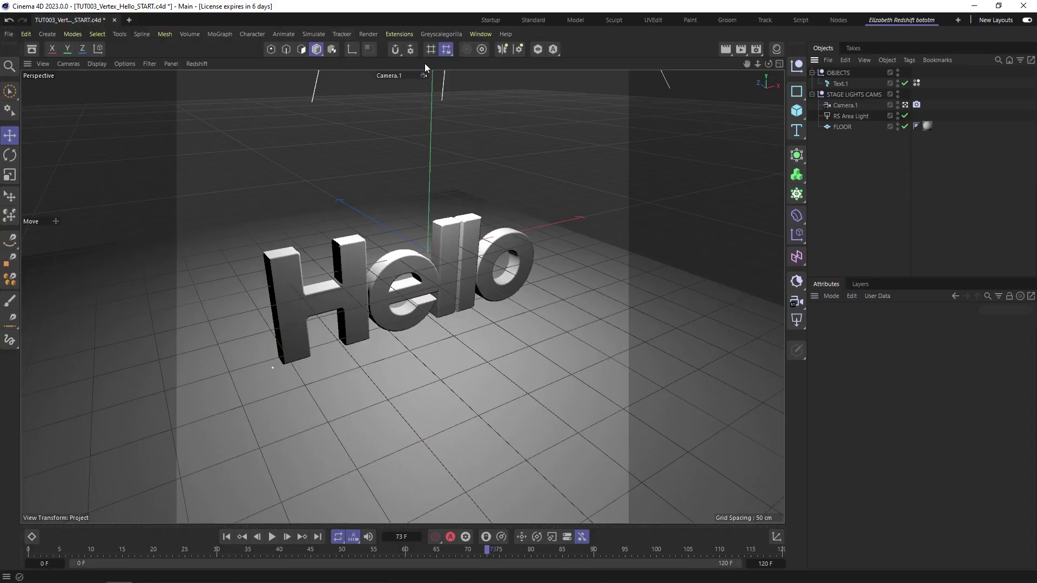
- Add a particle Emitter to the scene and rename it RED
click(315, 34)
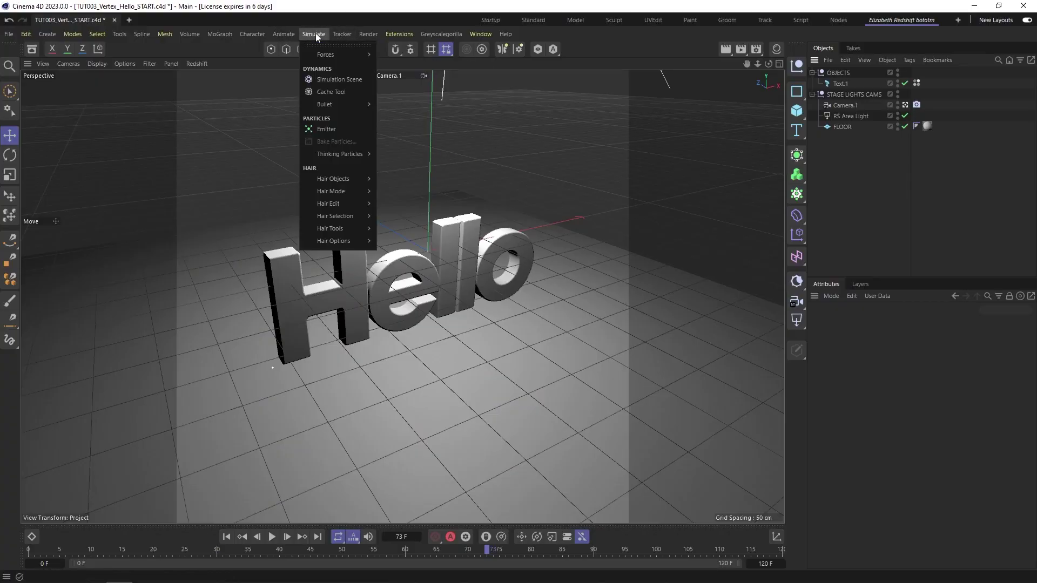
click(321, 130)
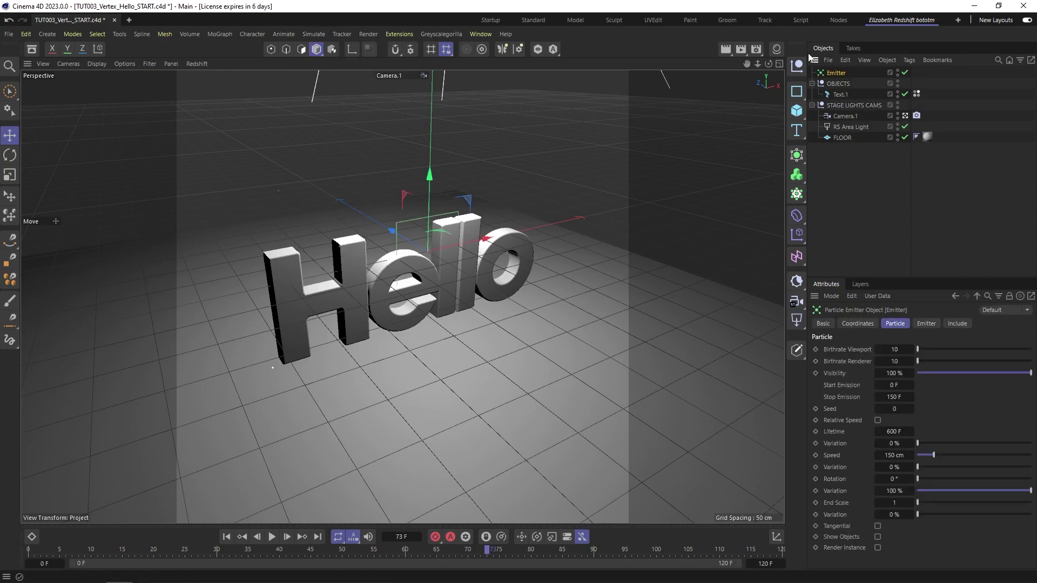
double_click(842, 73)
text(RE)
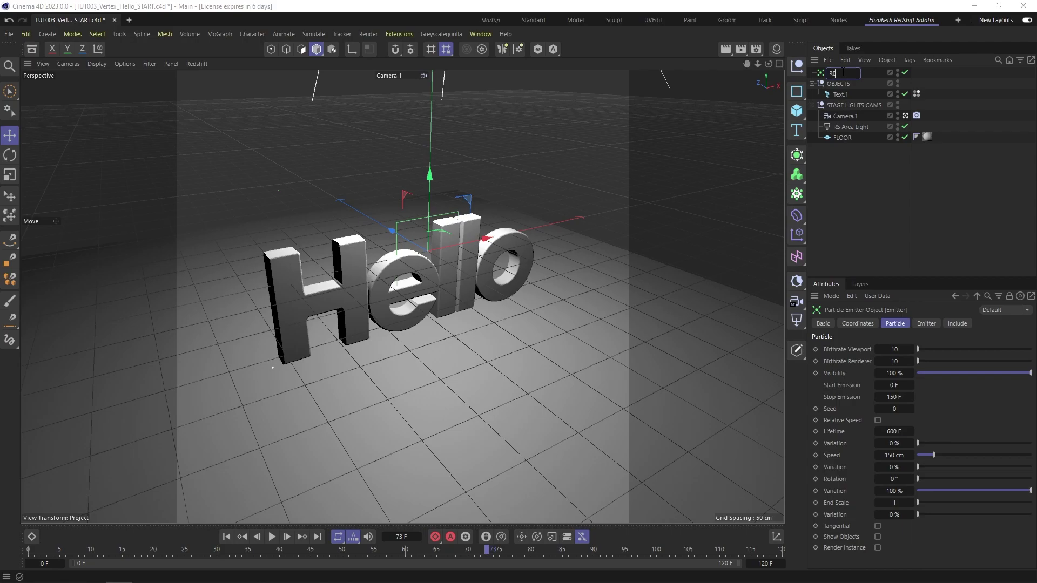
text(D)
click(861, 206)
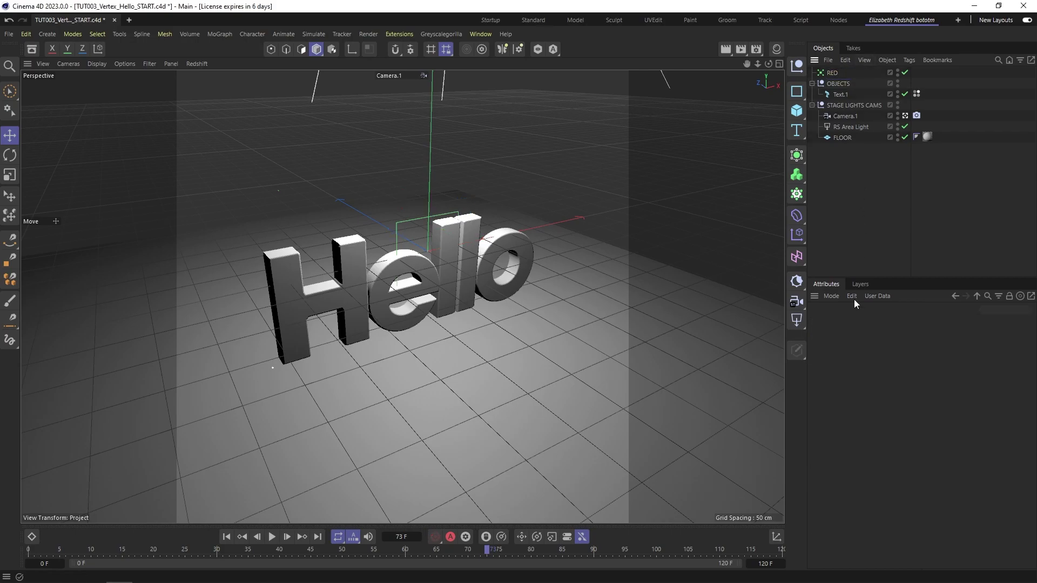
- Add a Null named Particles and place the RED emitter inside it
click(791, 65)
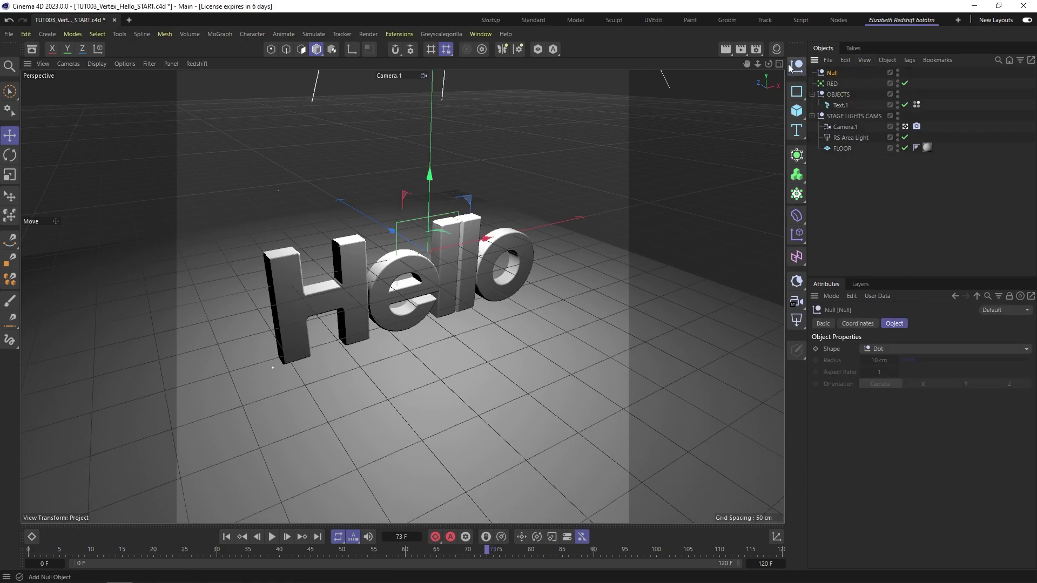
double_click(834, 73)
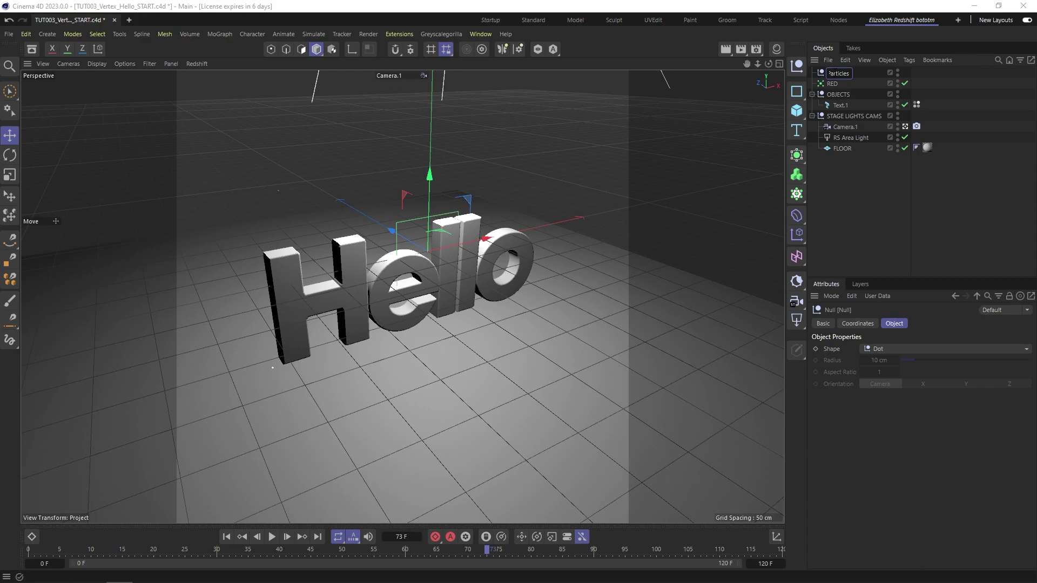
click(873, 188)
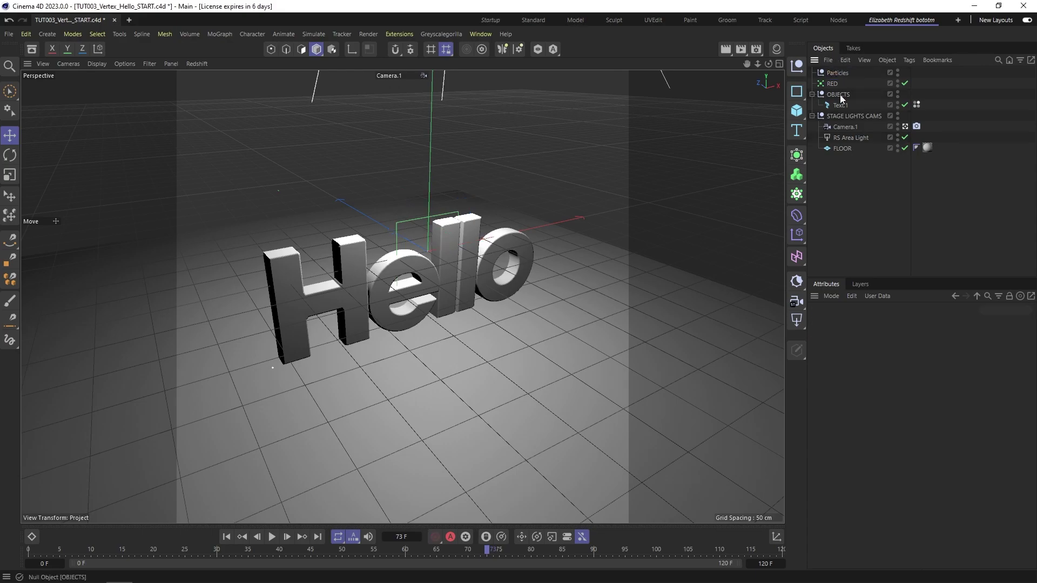
drag(831, 83, 864, 74)
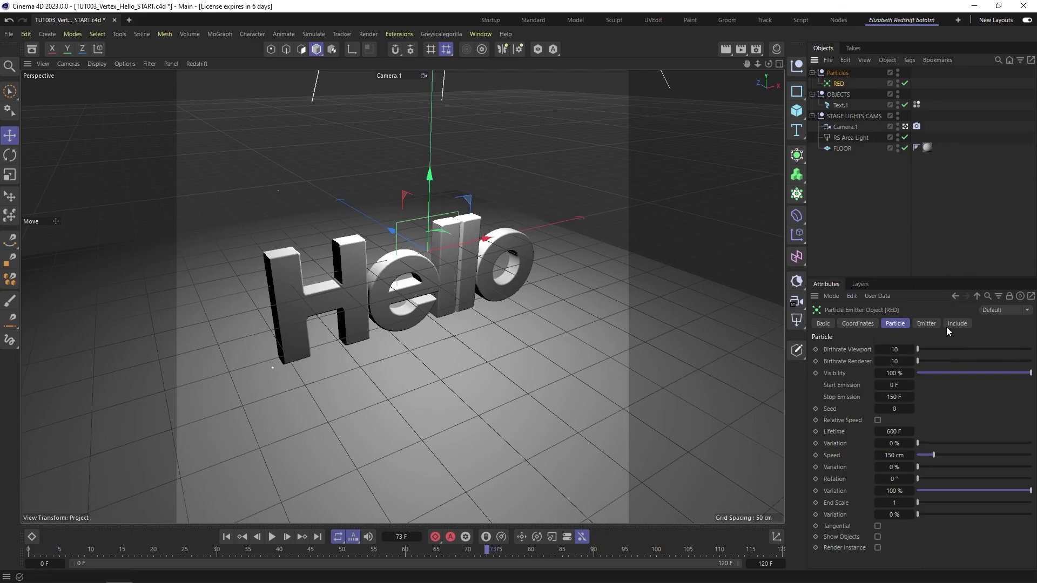
- Set the RED emitter's Y-Size to 50 cm, both birthrates to 500, and speed to 12 cm
click(926, 324)
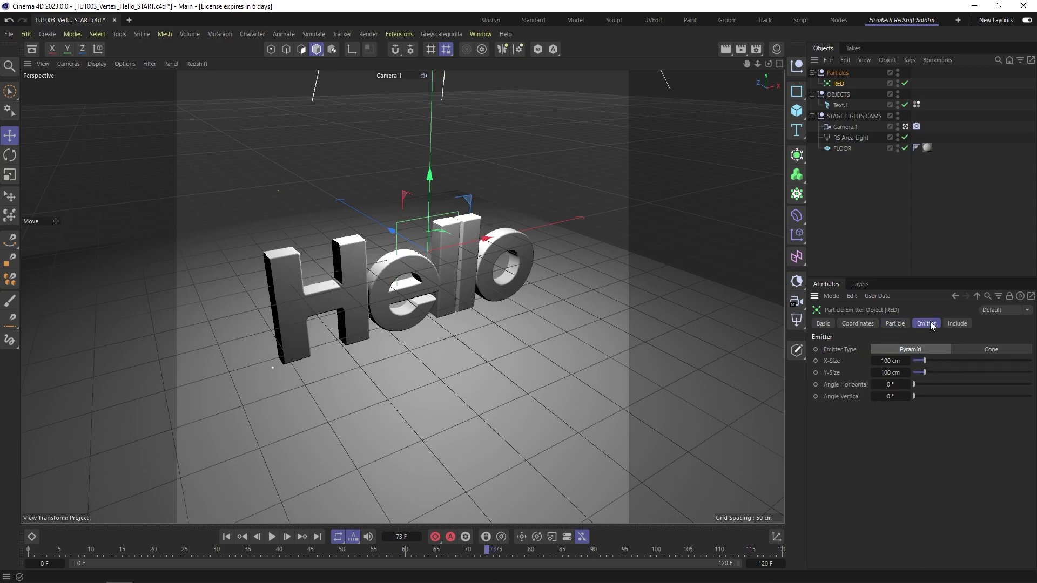
click(891, 372)
text(50)
key(Return)
click(894, 324)
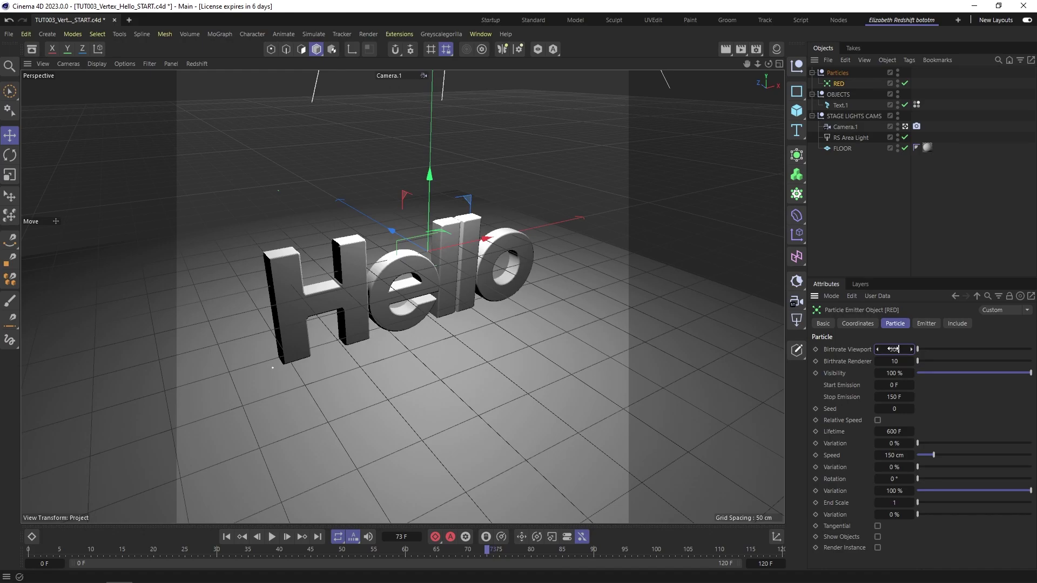
key(Tab)
text(500)
key(Return)
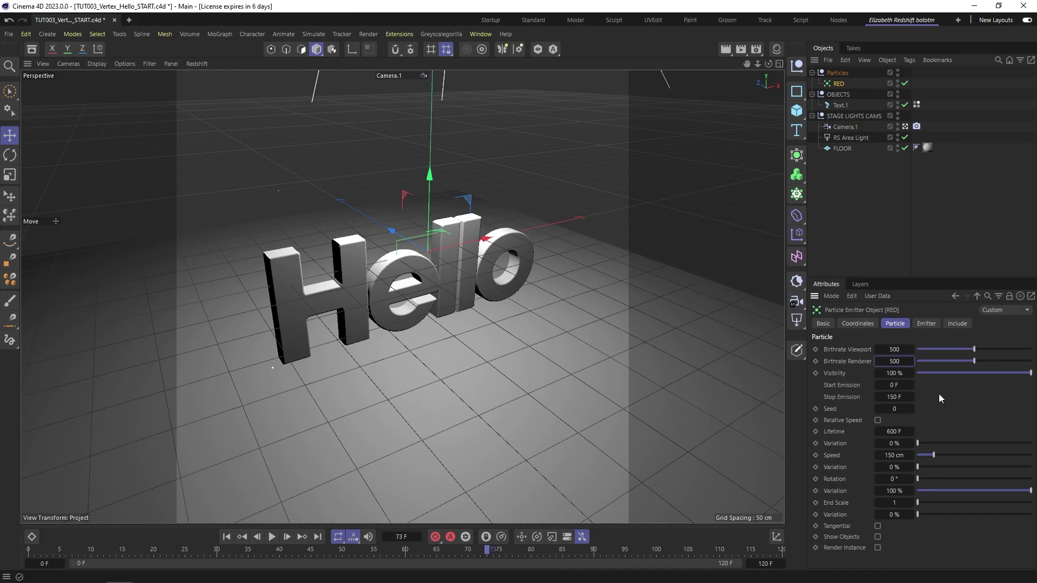
click(894, 456)
text(12)
key(Return)
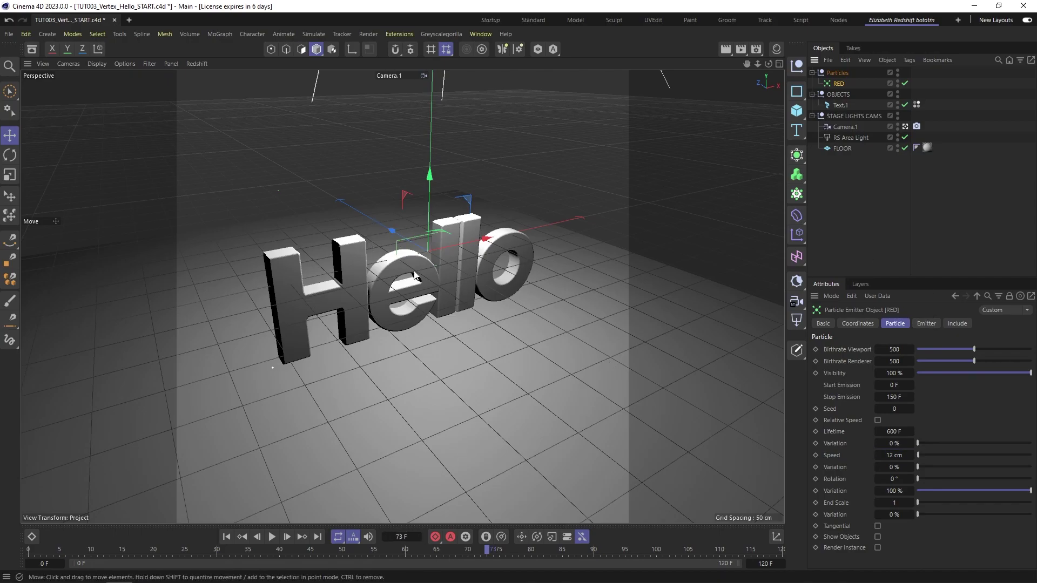
- Rotate the emitter about -86.5°, raise it above the e, and preview the particles
key(r)
drag(430, 208, 434, 169)
key(e)
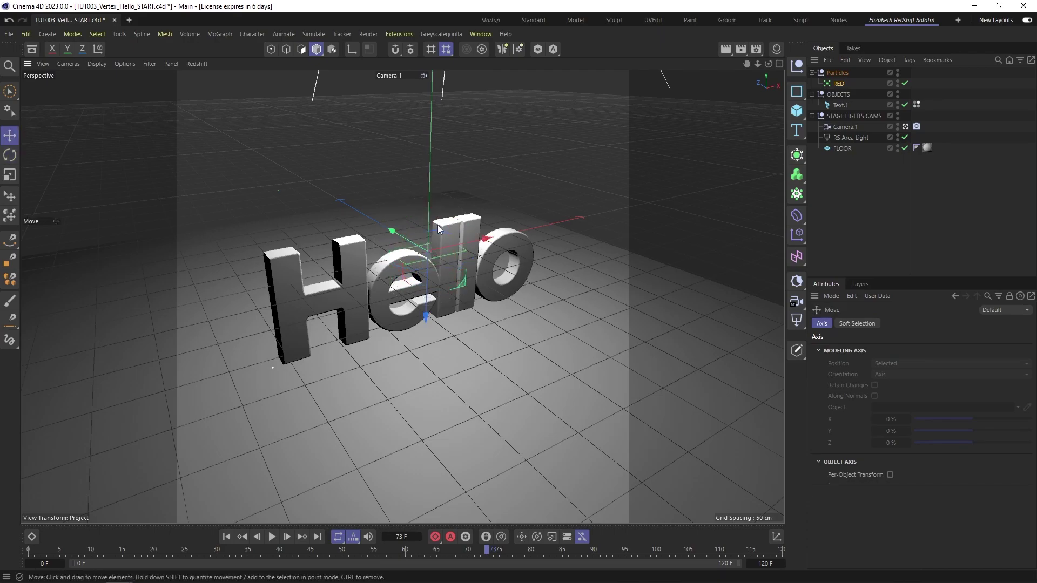
drag(431, 277, 413, 436)
click(272, 537)
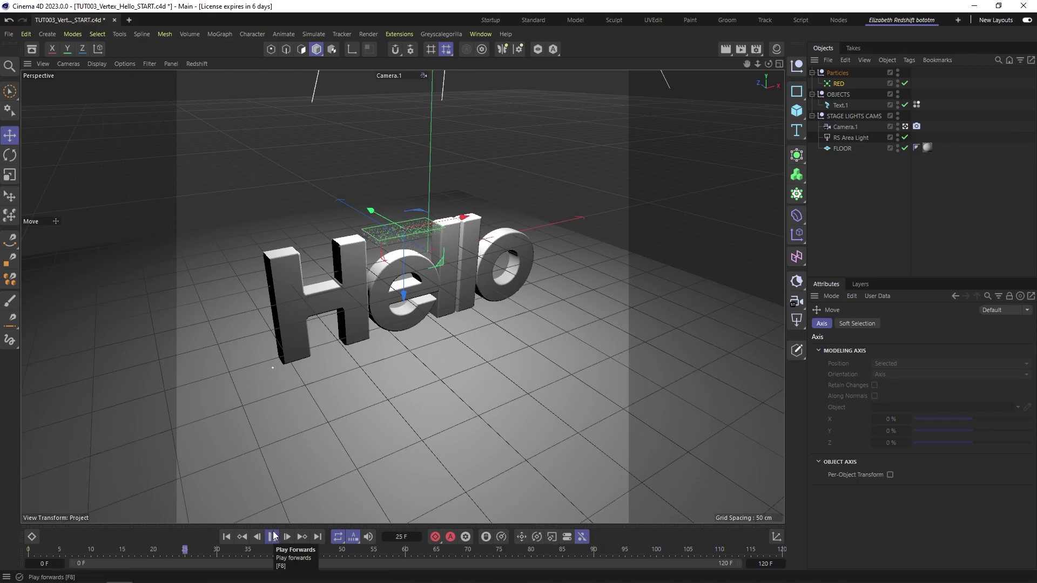
click(272, 536)
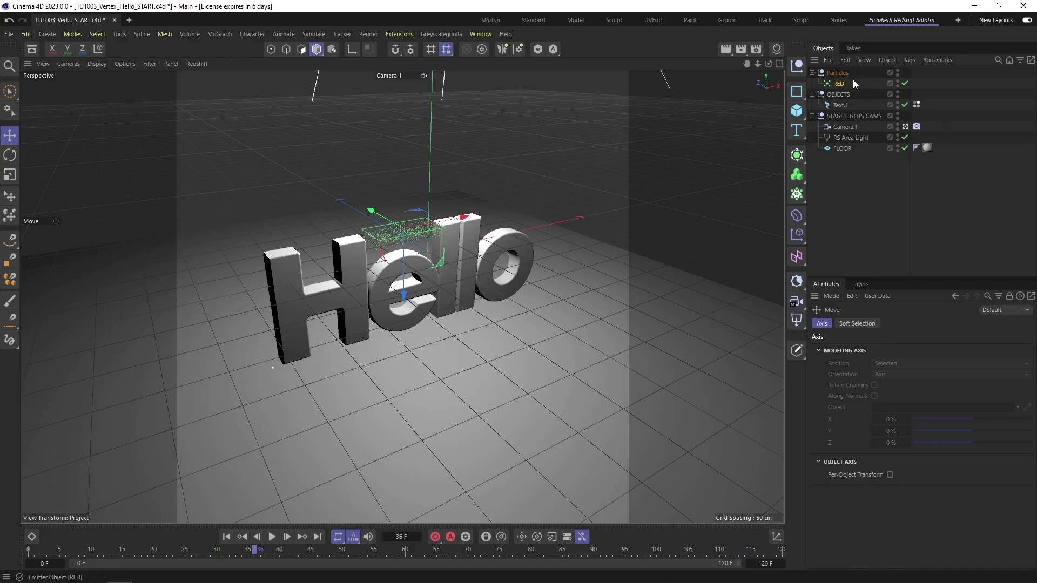
- Add a Turbulence force inside the Particles null with 12 cm strength and 100% scale
click(313, 34)
mouse_move(337, 55)
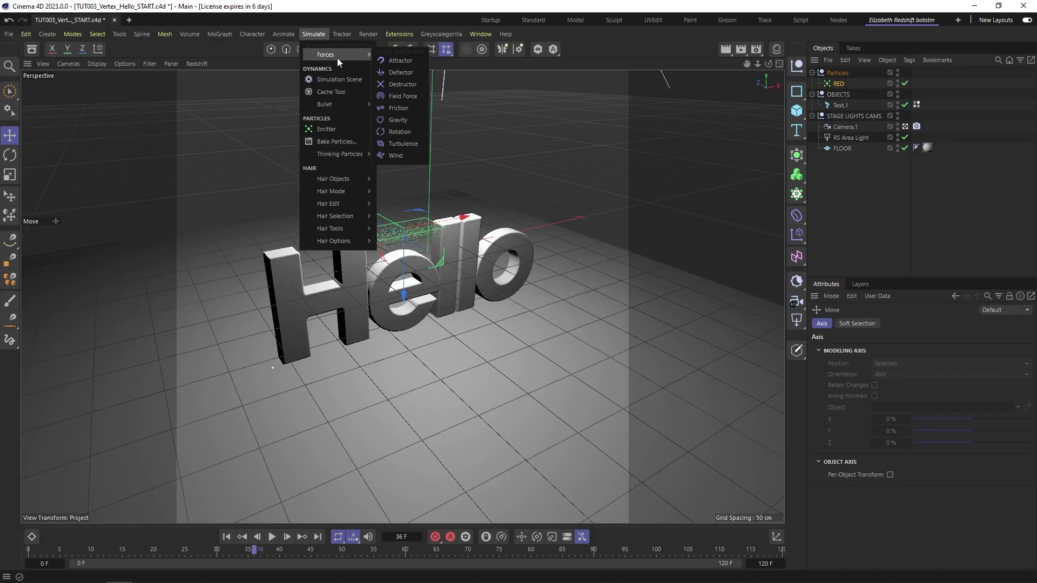
click(397, 143)
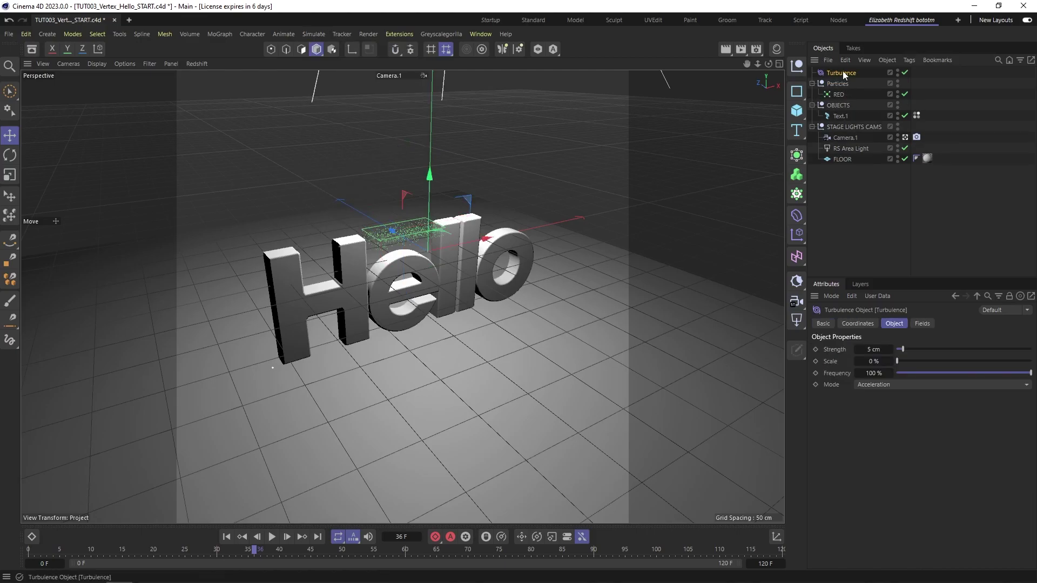
mouse_move(844, 74)
mouse_down()
mouse_move(844, 102)
mouse_move(846, 91)
mouse_up()
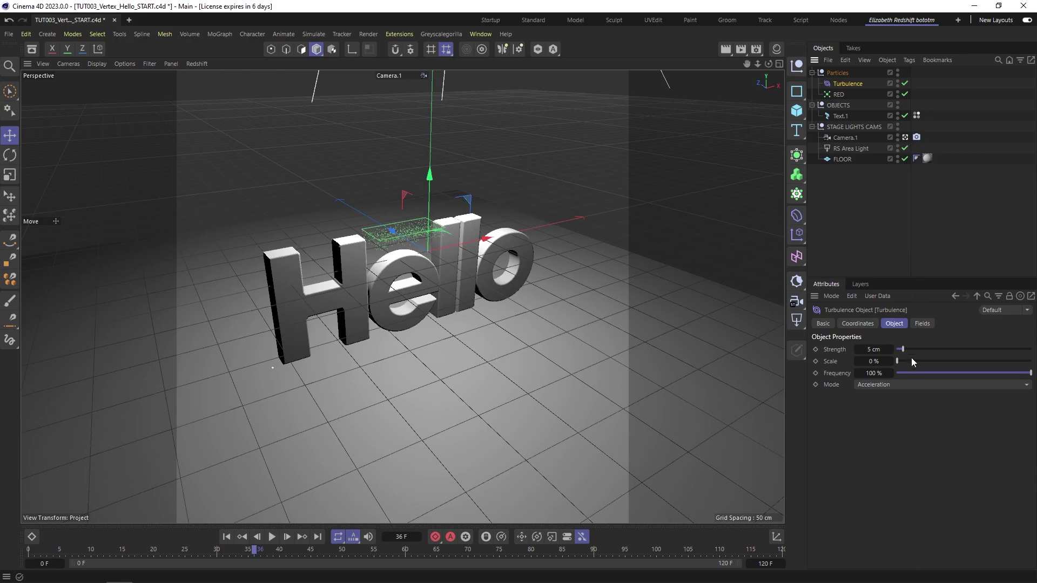
click(879, 349)
click(870, 361)
text(100)
key(Return)
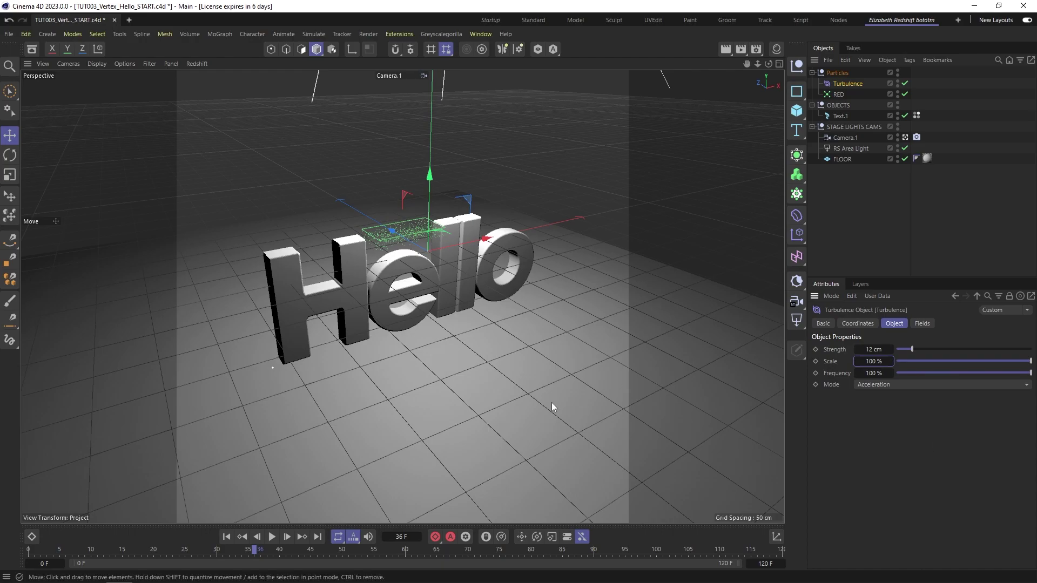
- Replay from the first frame to preview the turbulence, then move the RED emitter lower
click(231, 540)
click(272, 537)
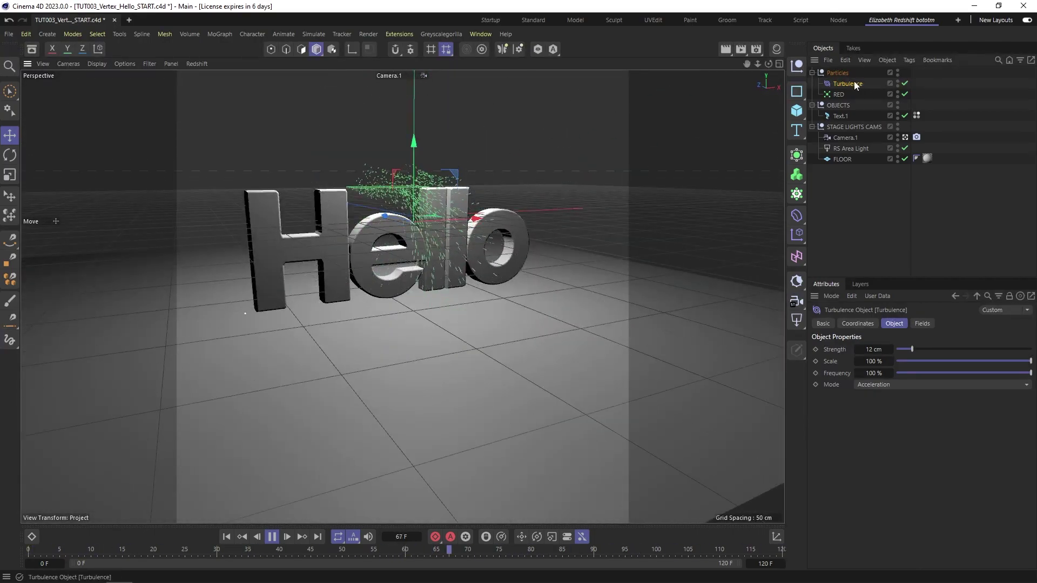
click(841, 94)
drag(395, 225, 387, 239)
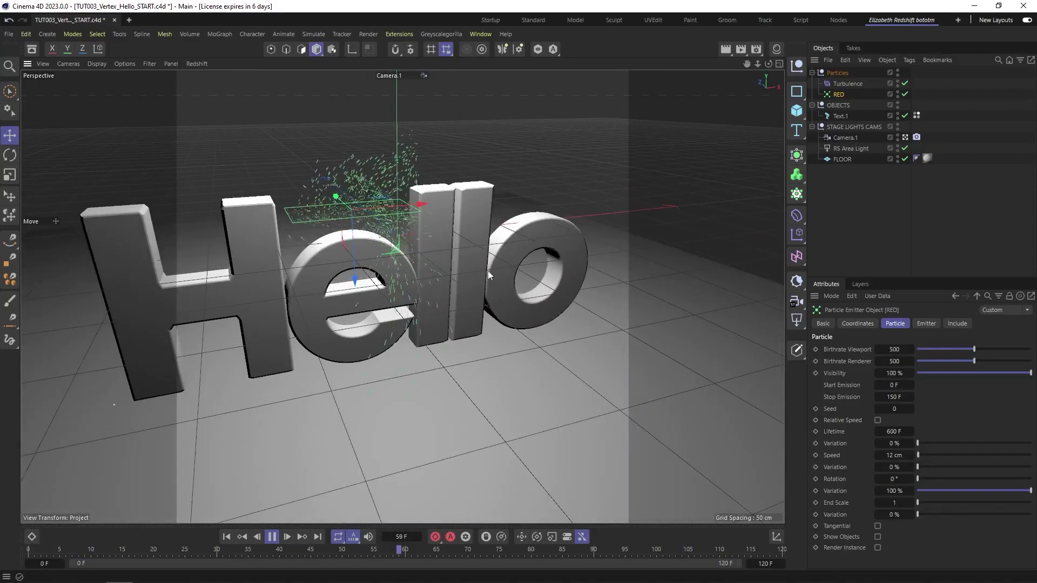
- Stop playback, select Text.1's Vertex Color tag, and save the scene
click(272, 537)
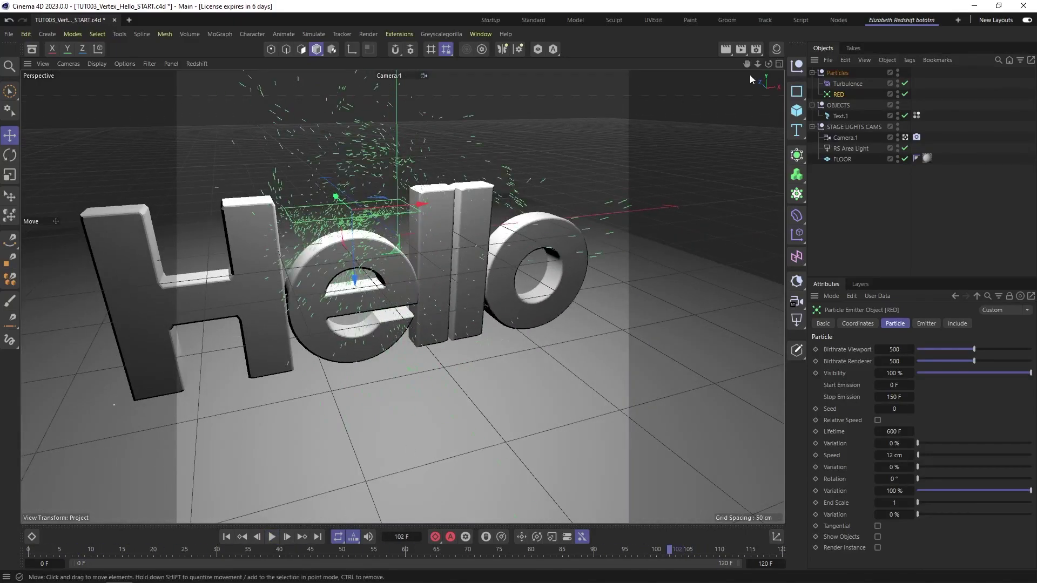
click(918, 115)
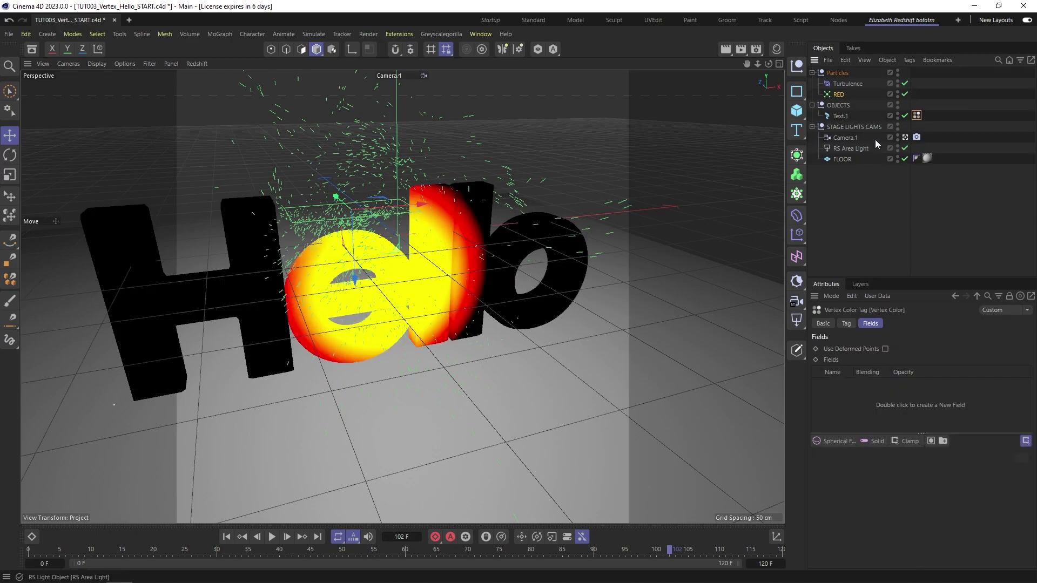
key(ctrl+s)
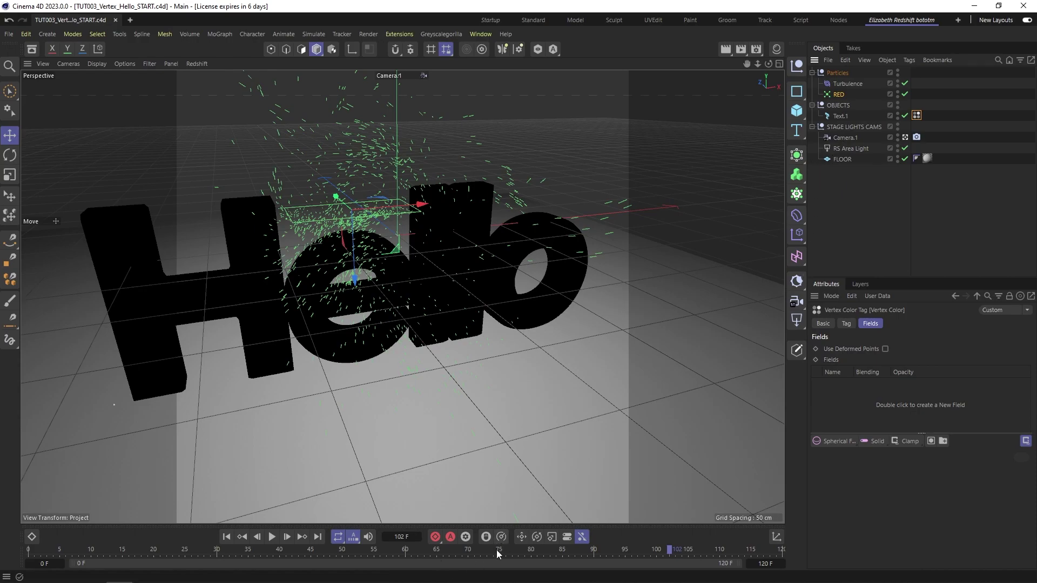
- At frame 95, re-enable the RED emitter and drop it into the Vertex Color tag's Fields list
drag(498, 554, 625, 552)
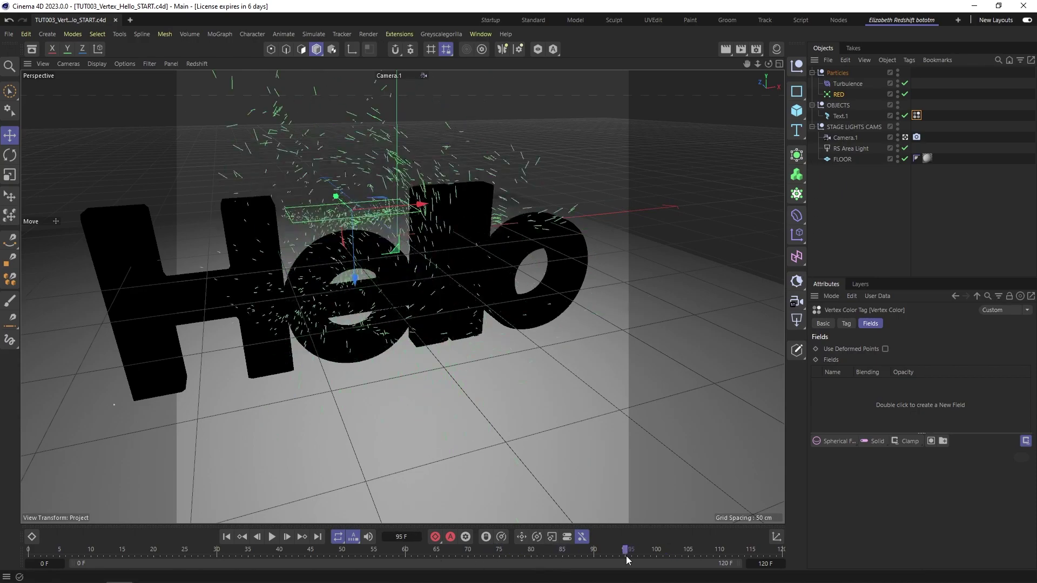
click(905, 94)
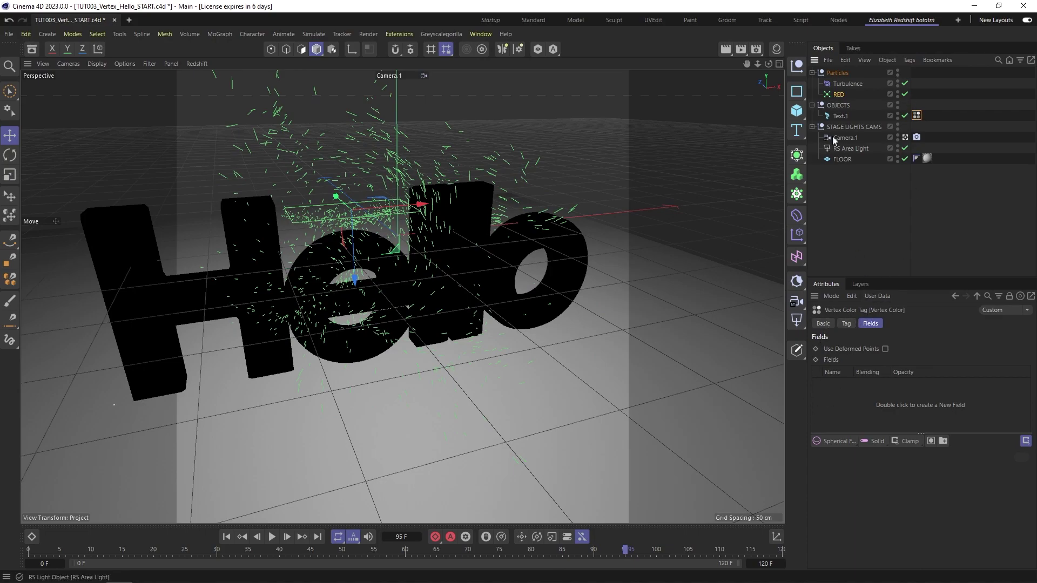
drag(840, 97, 839, 394)
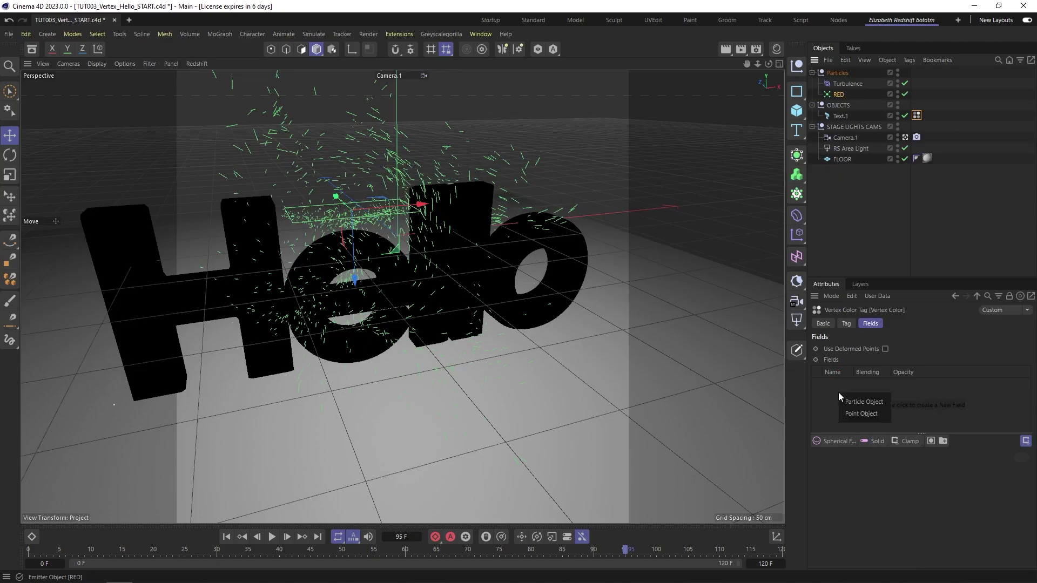
- Add RED as a Particle Object field layer on the vertex colour tag, save, and select that layer
click(876, 403)
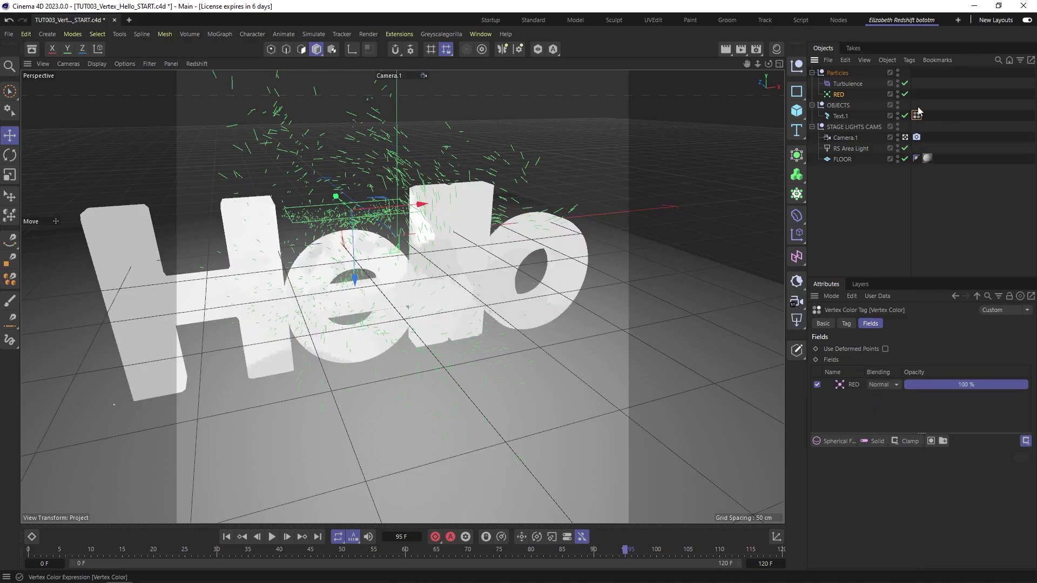
key(ctrl+s)
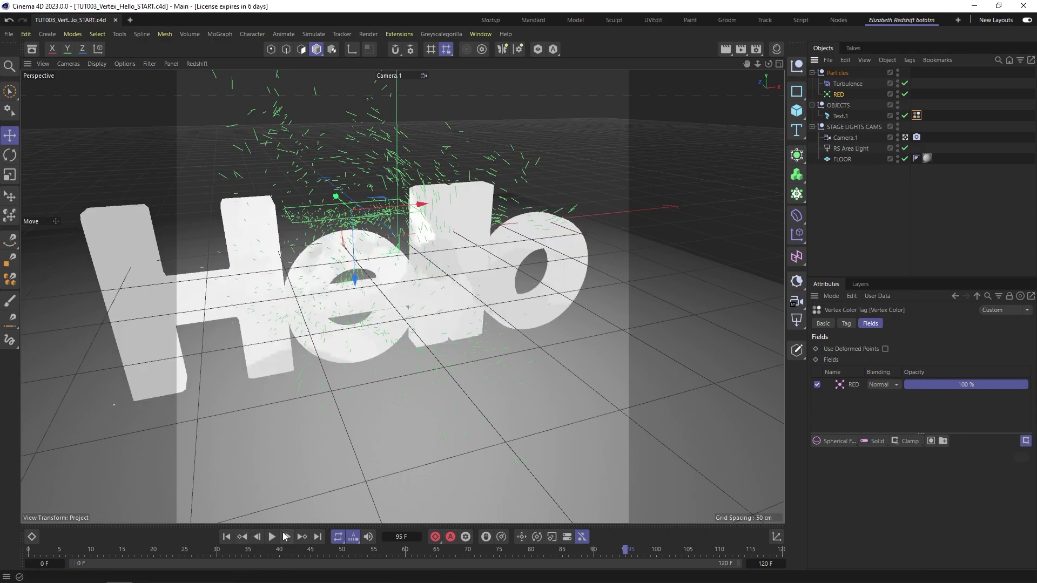
drag(231, 557, 505, 552)
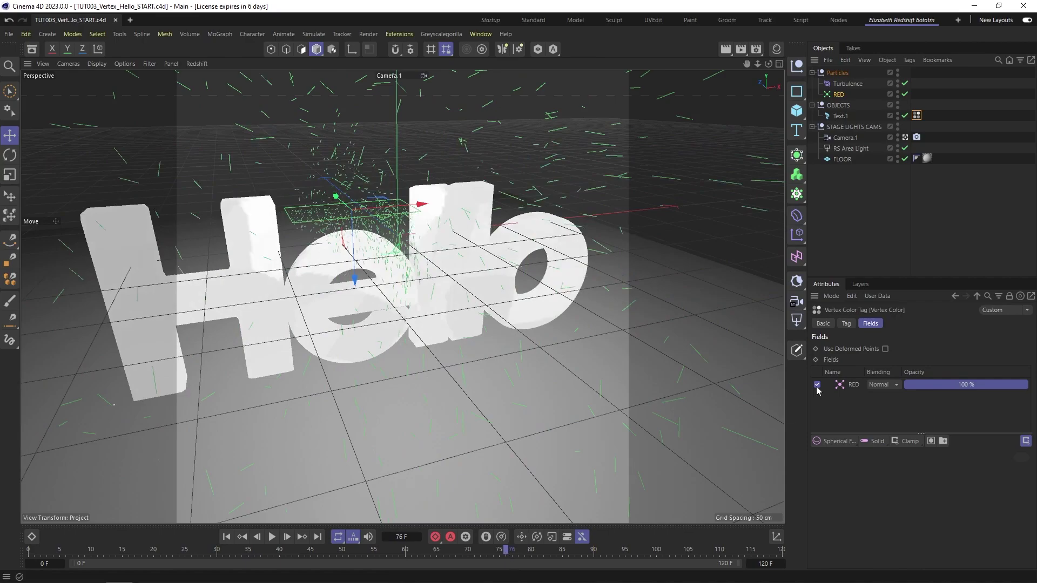
click(851, 387)
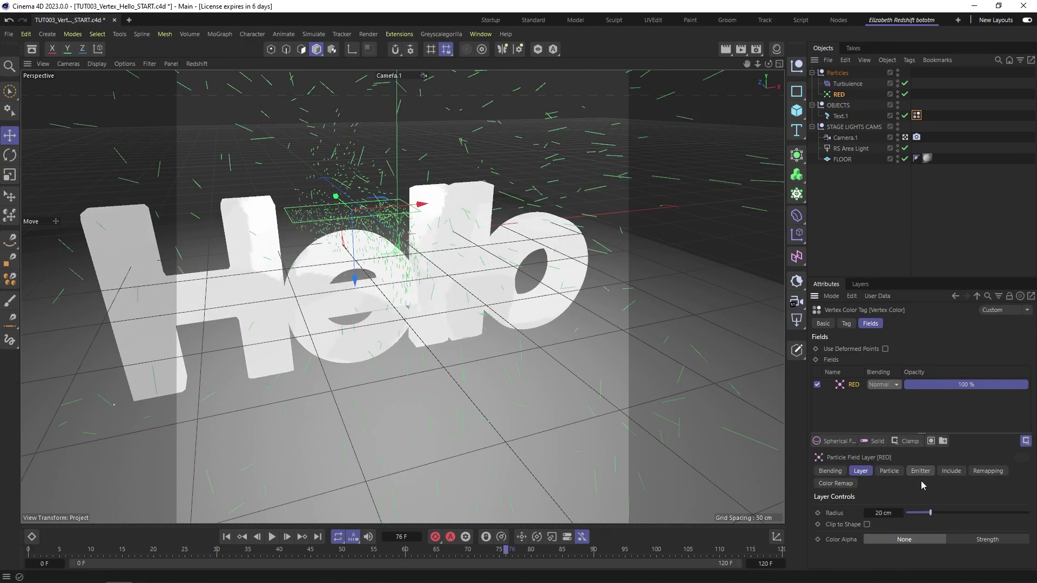
- Remap RED's colour through the Heat 1 gradient preset, removing the white end knot and adding one near yellow
click(836, 484)
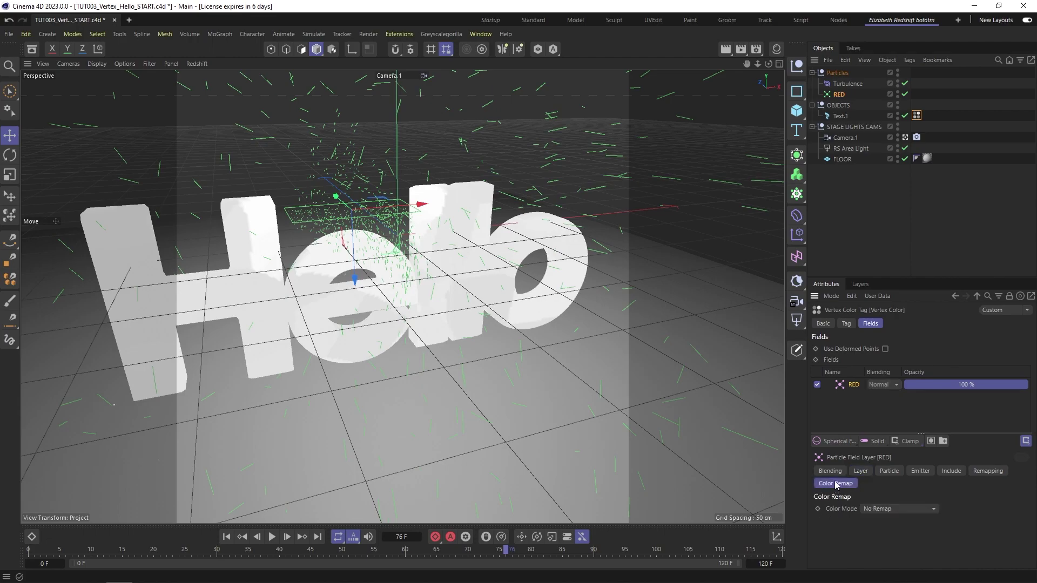
click(894, 508)
click(892, 555)
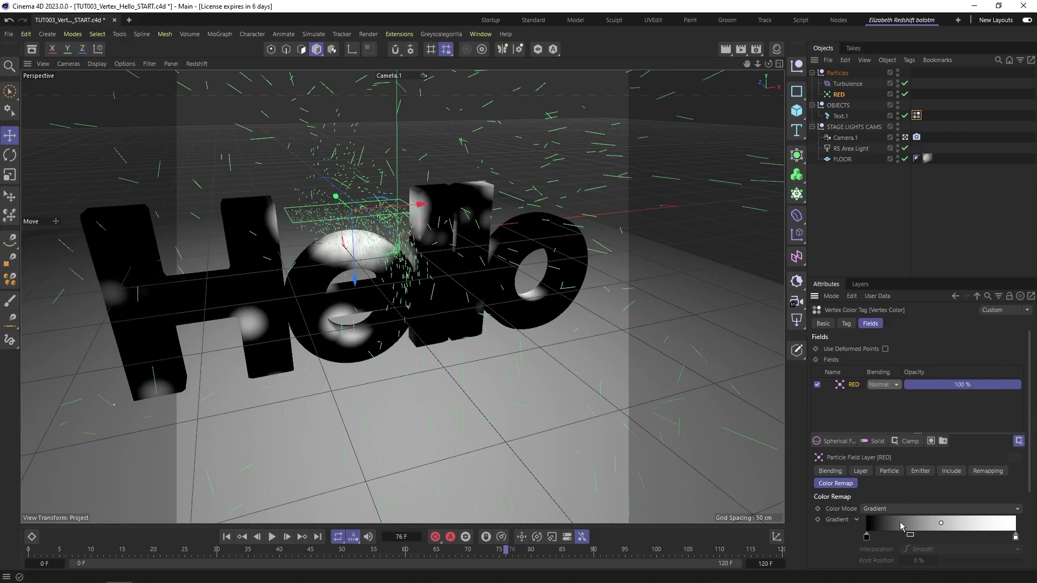
scroll(930, 524, down, 3)
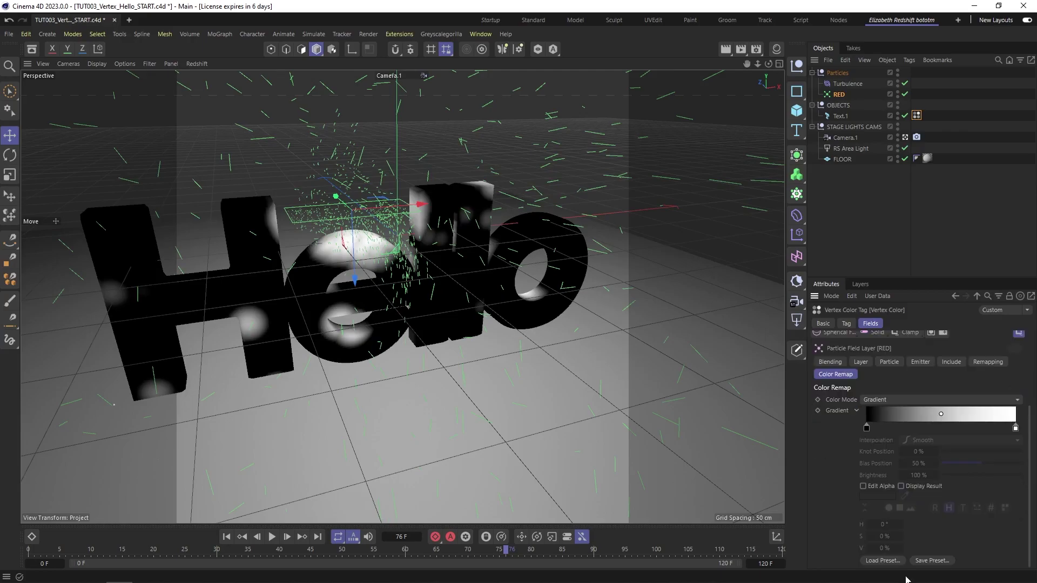
click(872, 562)
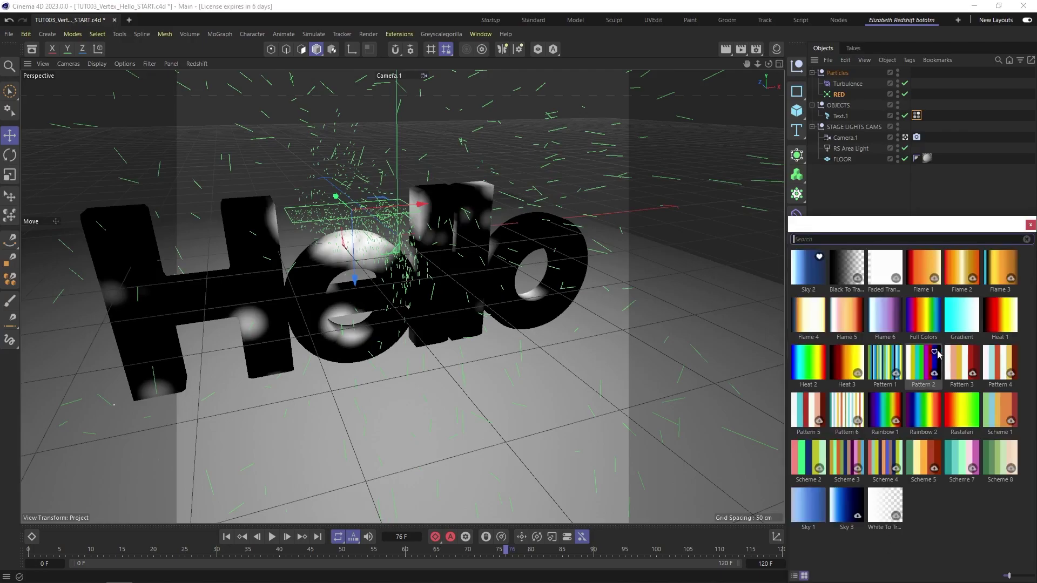
click(1008, 321)
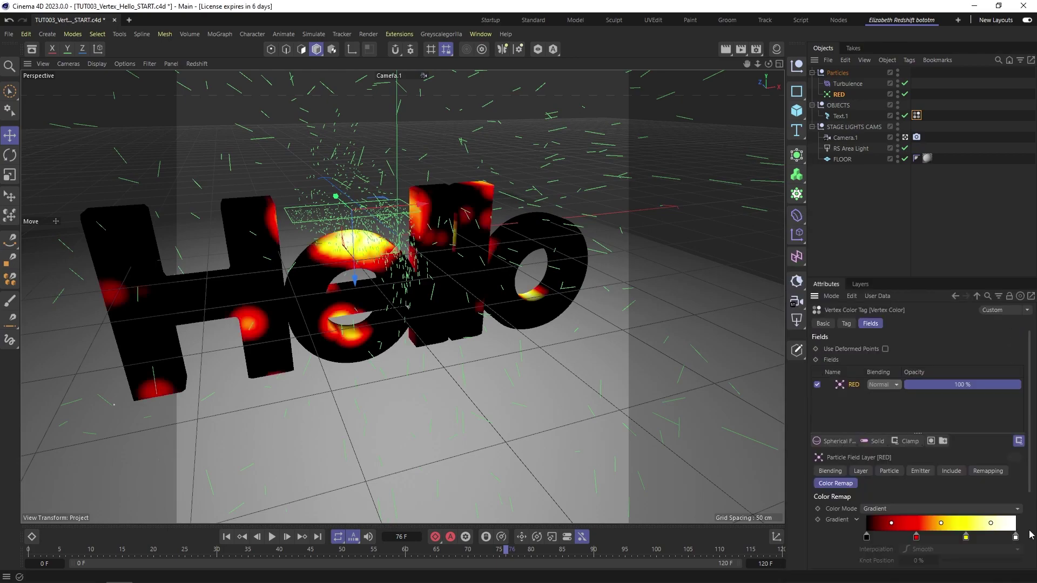
drag(1016, 537, 1001, 551)
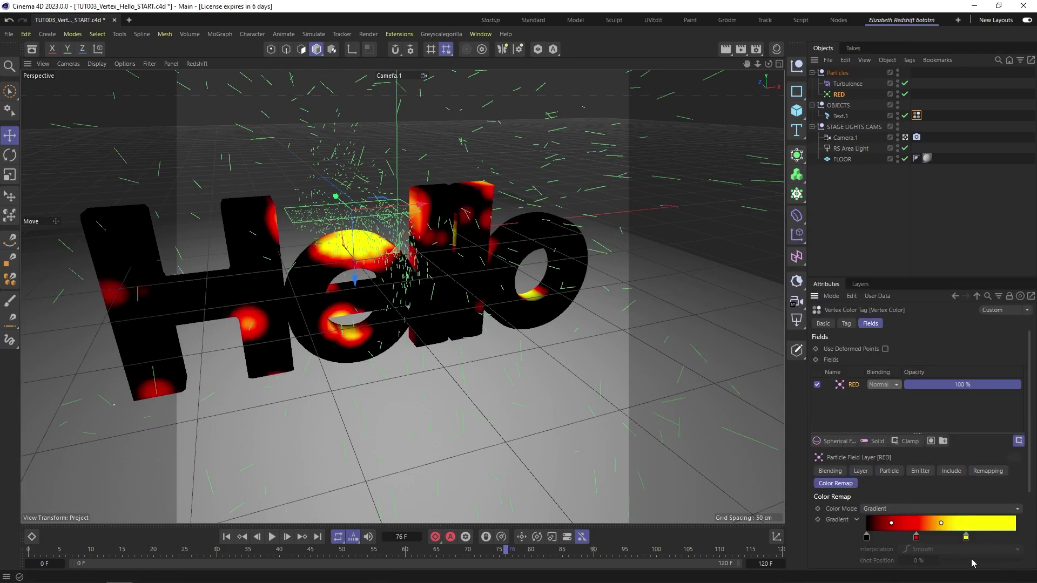
click(963, 537)
- Recolour the new yellow gradient knot to a darker orange
double_click(963, 537)
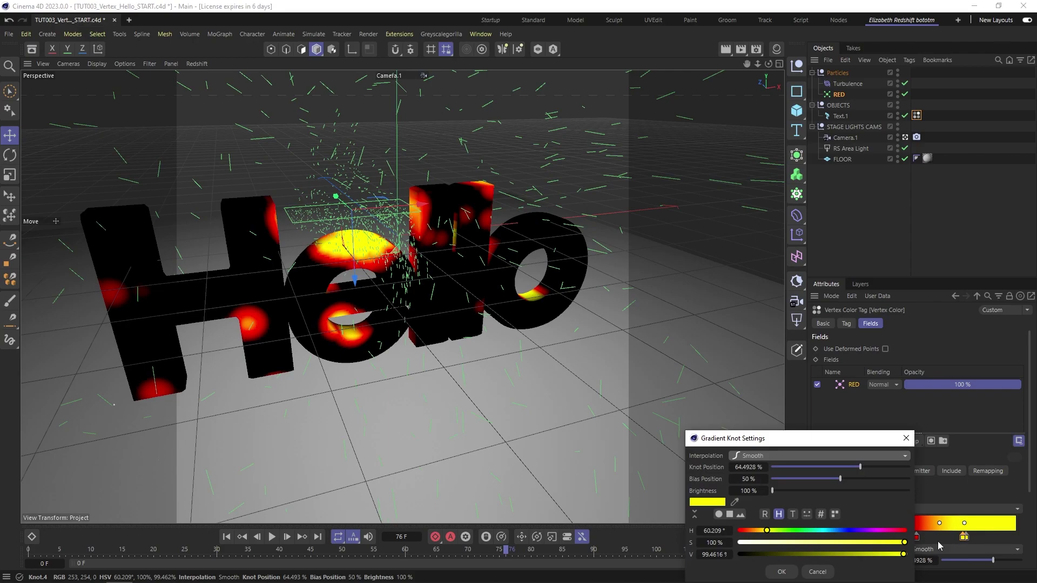
click(818, 573)
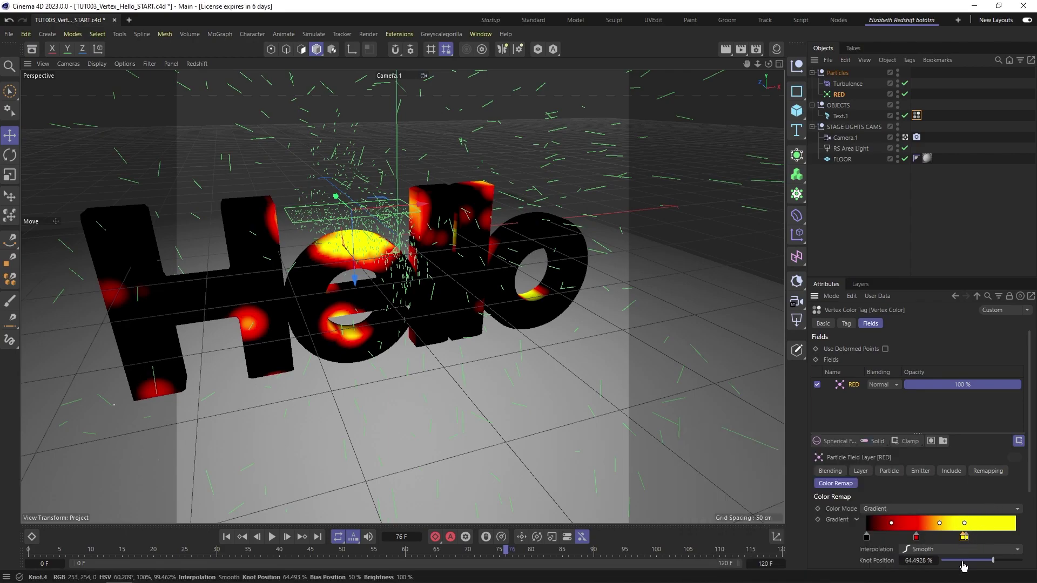
double_click(964, 537)
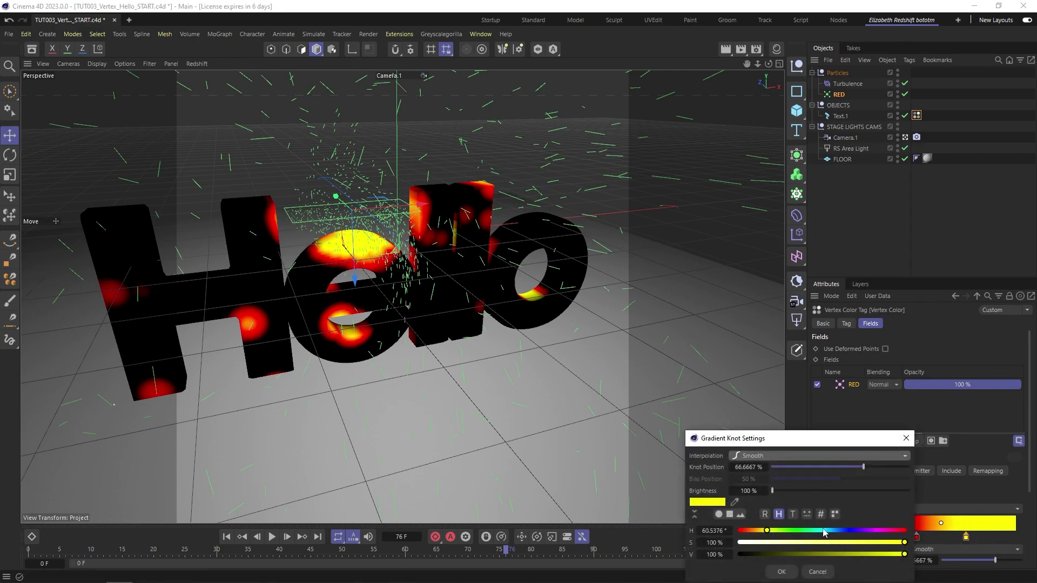
click(758, 531)
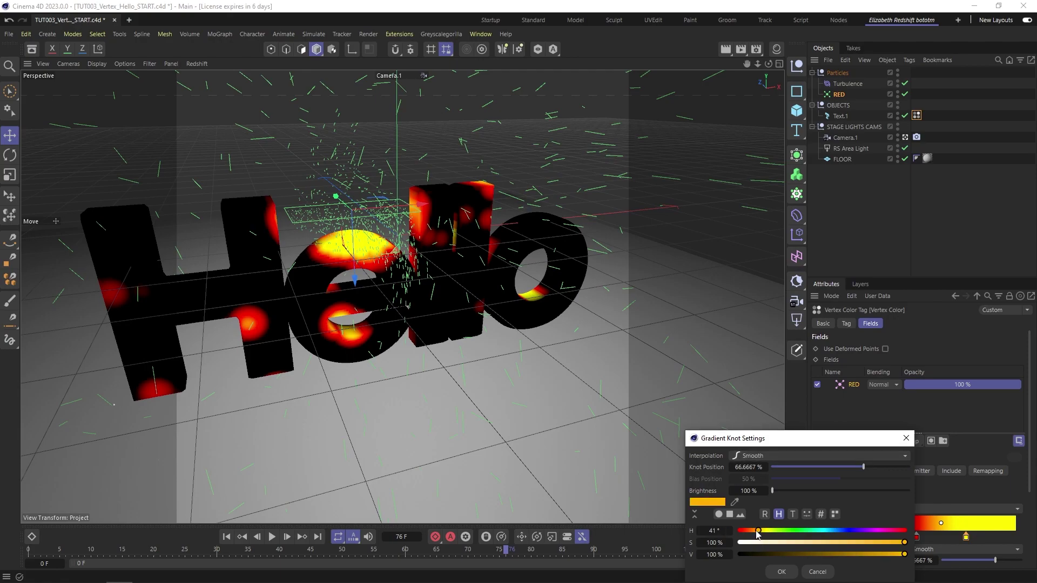
drag(756, 533, 754, 532)
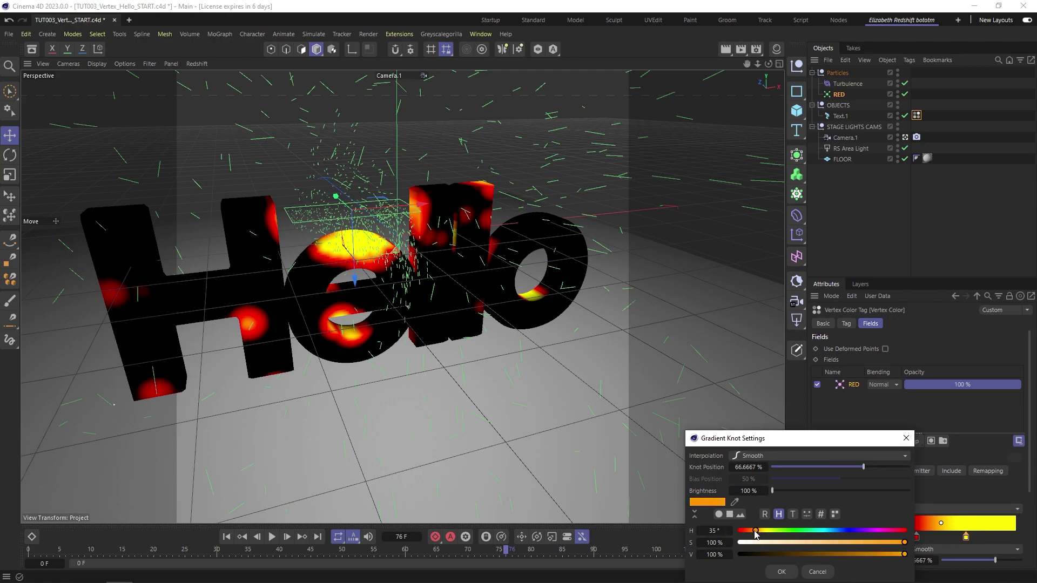
click(783, 572)
- Slide the red knot to about 51% and the black knot to about 23.55%, keeping it black
drag(917, 537, 1001, 538)
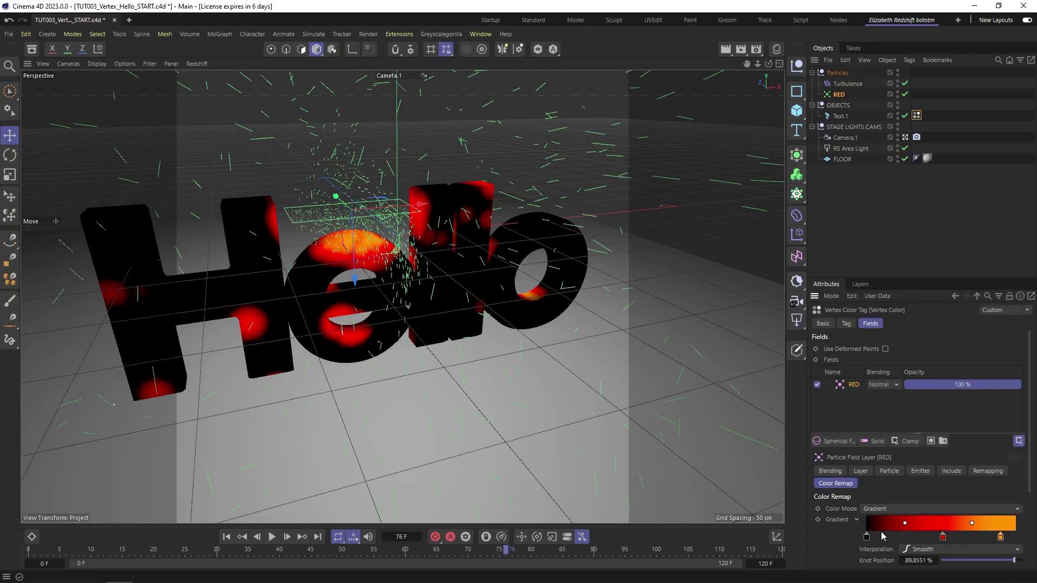
drag(866, 538, 901, 537)
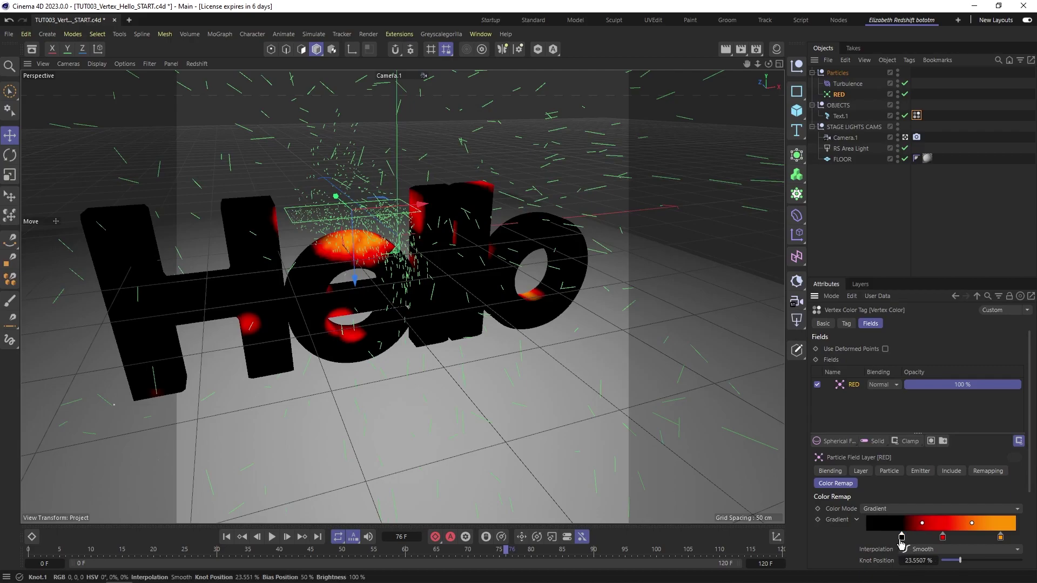
double_click(901, 538)
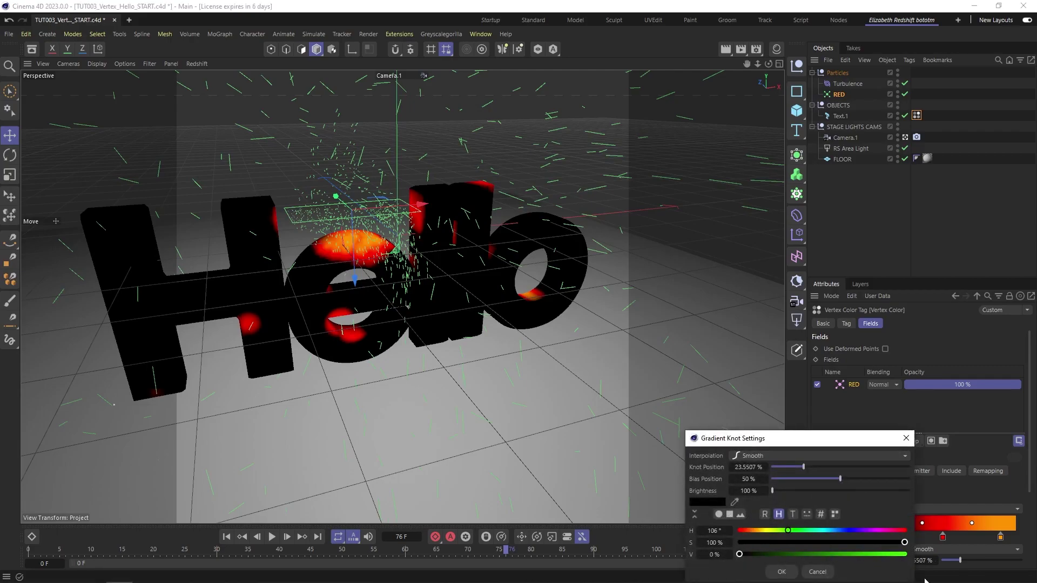
click(878, 553)
click(789, 574)
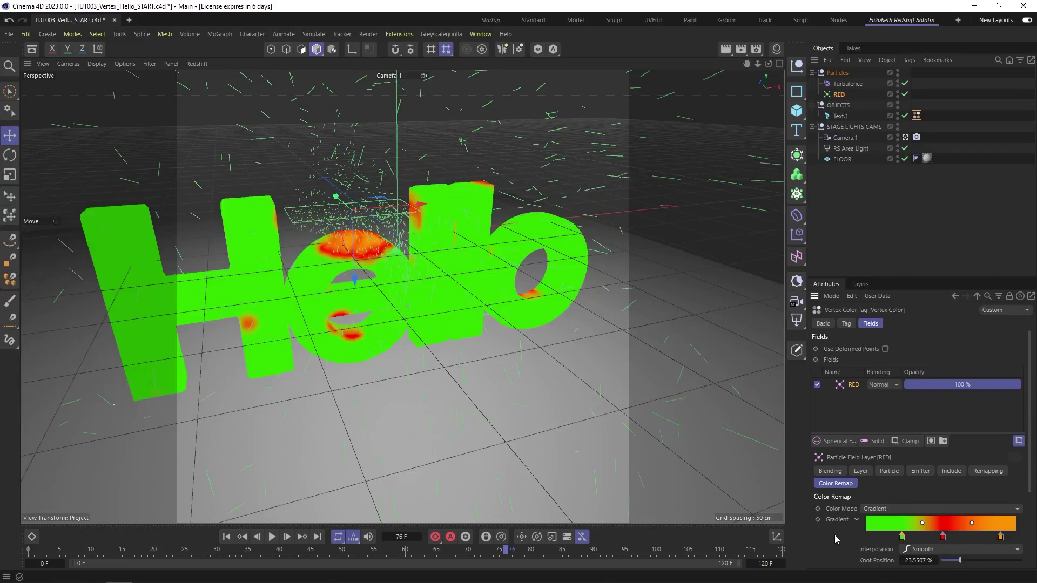
double_click(902, 537)
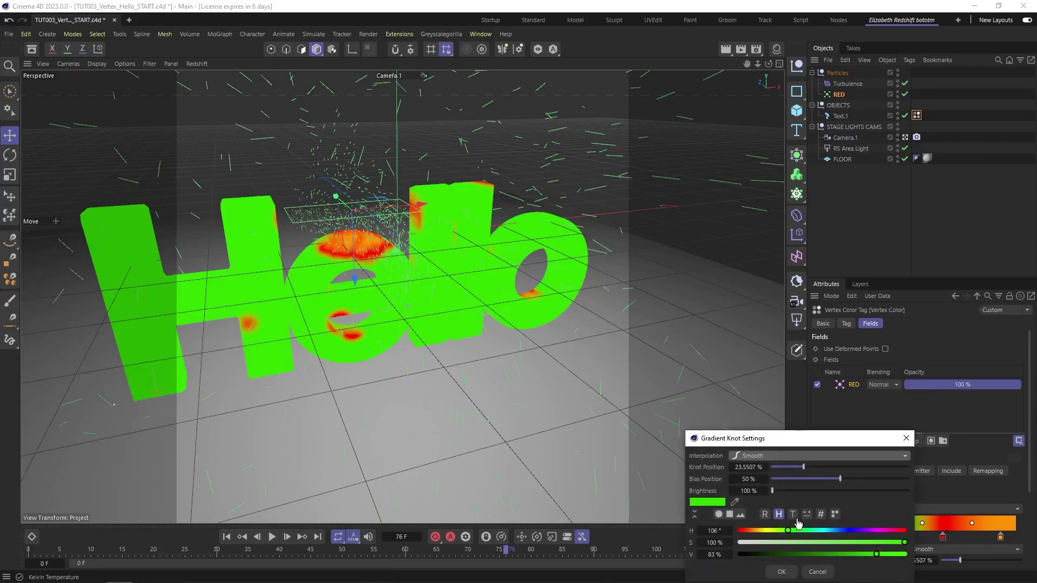
click(784, 572)
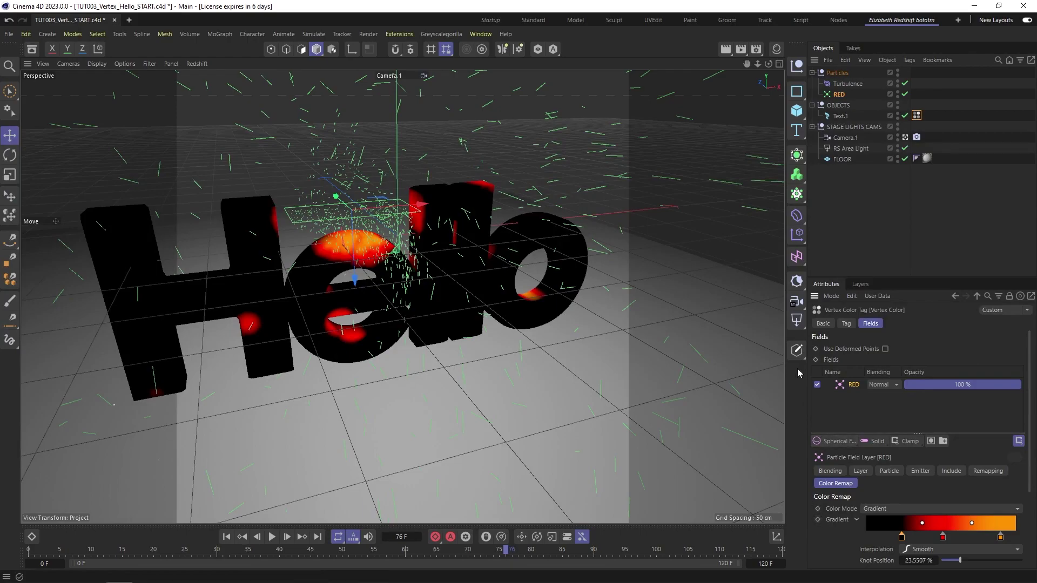
- Set the RED layer radius to 4 cm and preview, then change it to 5 cm and replay
click(861, 470)
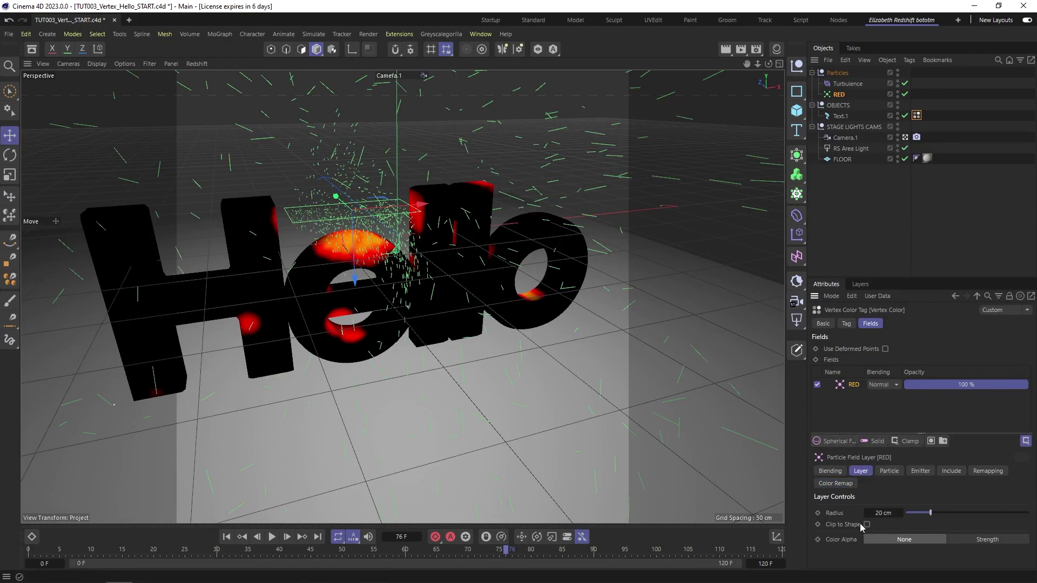
click(881, 514)
key(Return)
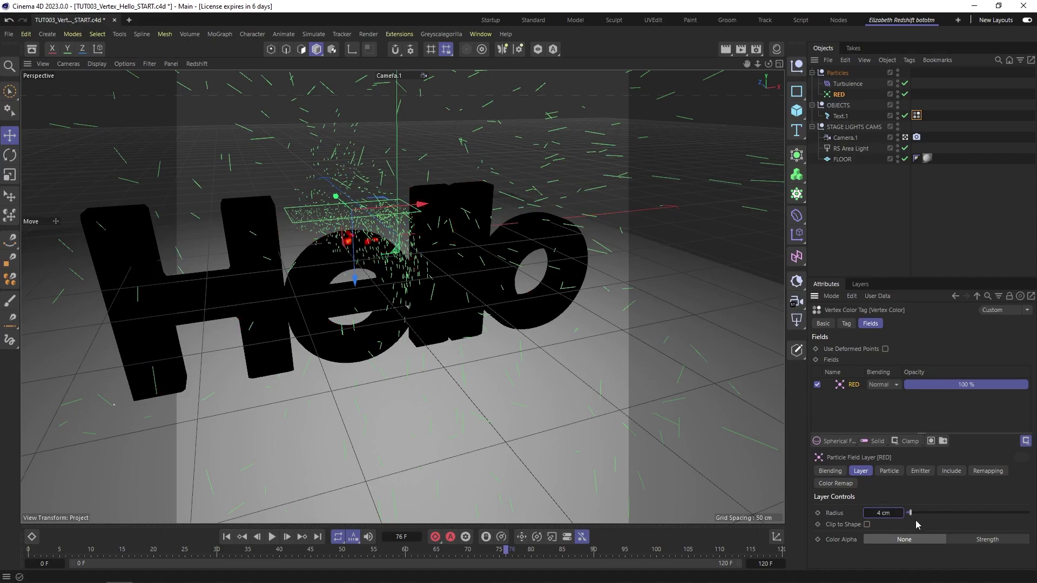
click(272, 537)
click(268, 538)
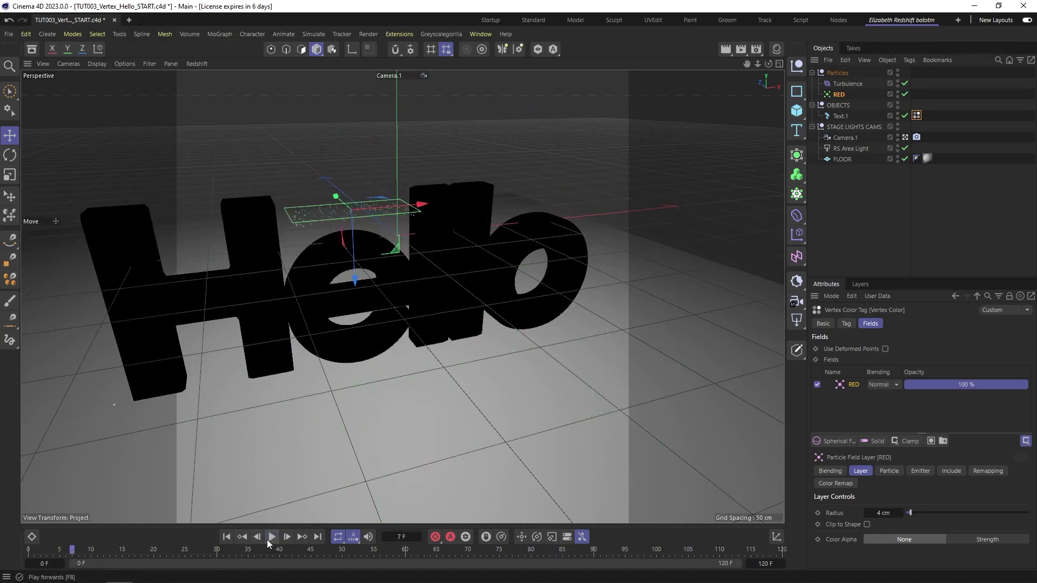
click(880, 513)
click(277, 537)
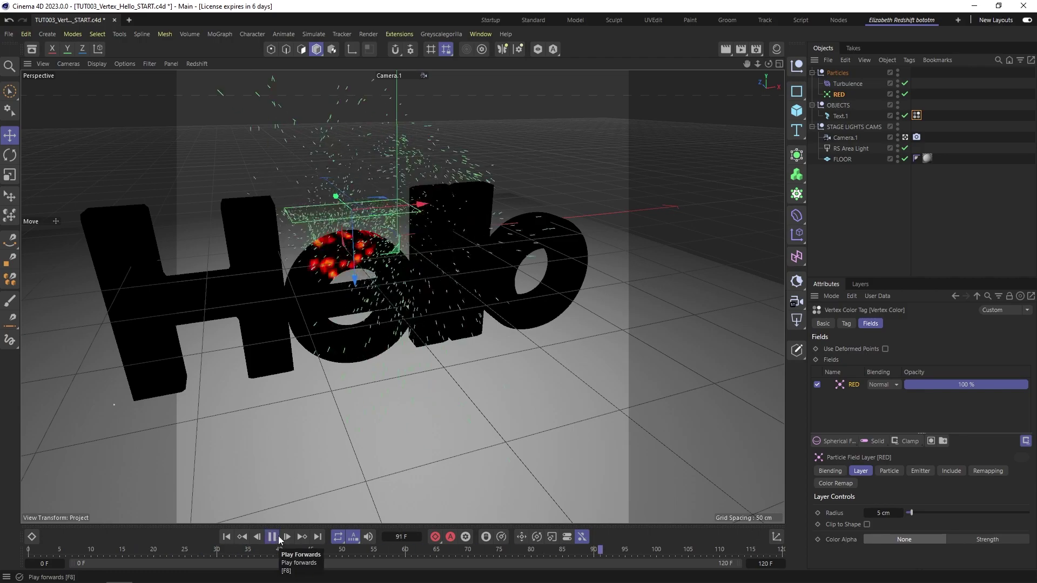
click(272, 537)
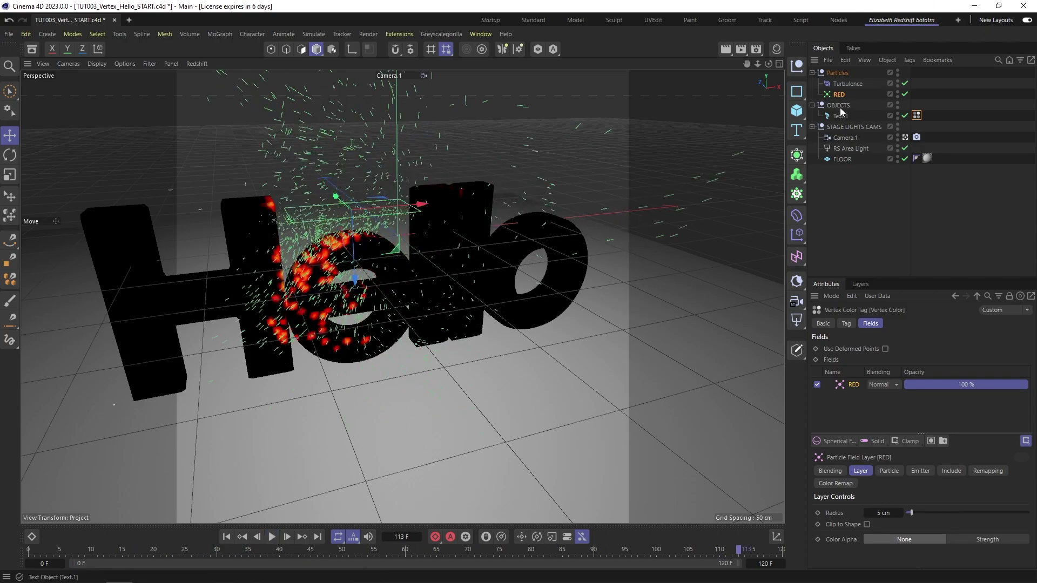
- Duplicate the RED emitter, name the copy BLUE, and move it toward the H and e
ctrl+drag(840, 93, 840, 91)
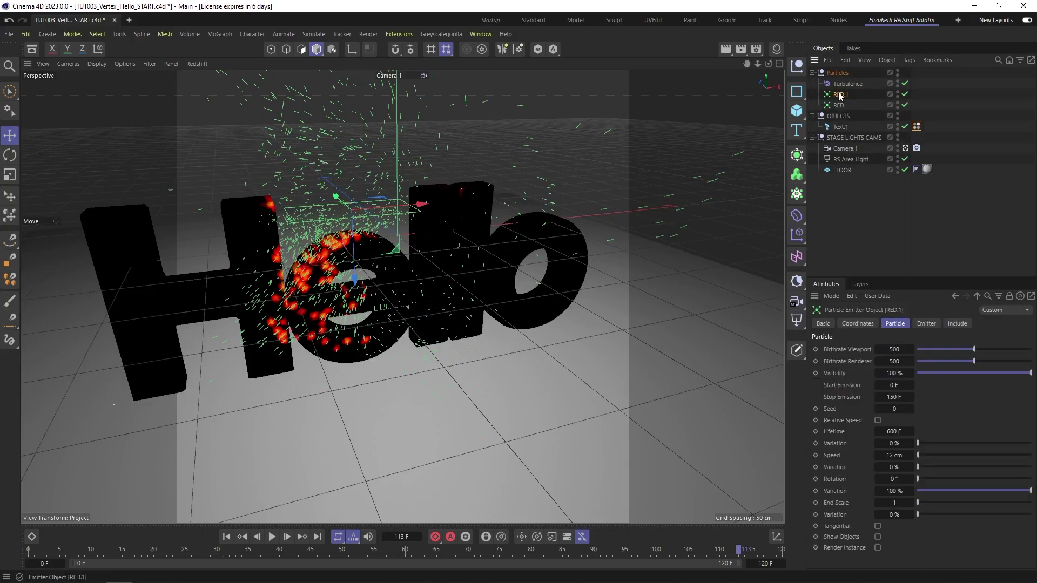
double_click(844, 95)
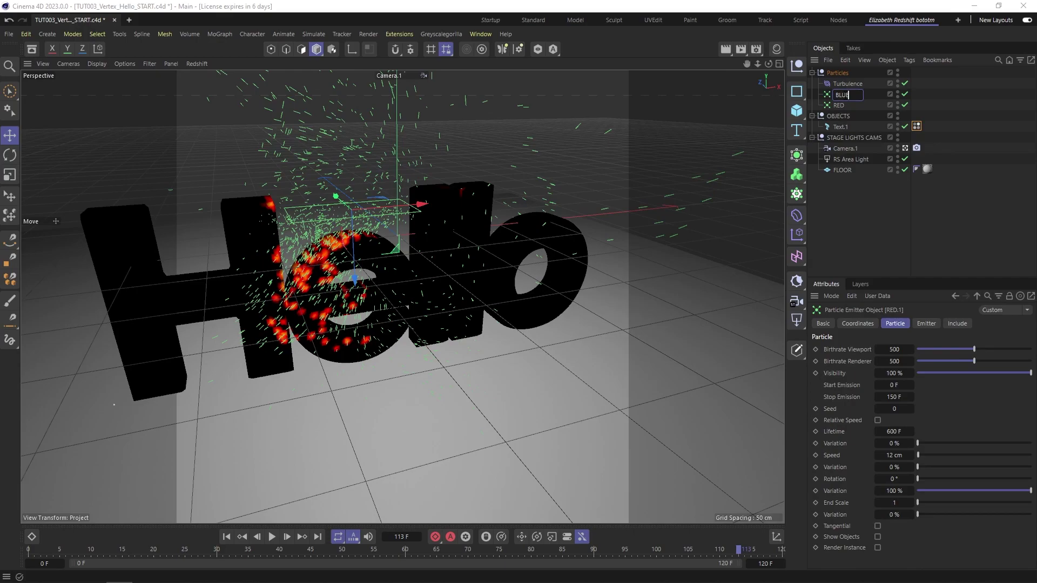
key(Return)
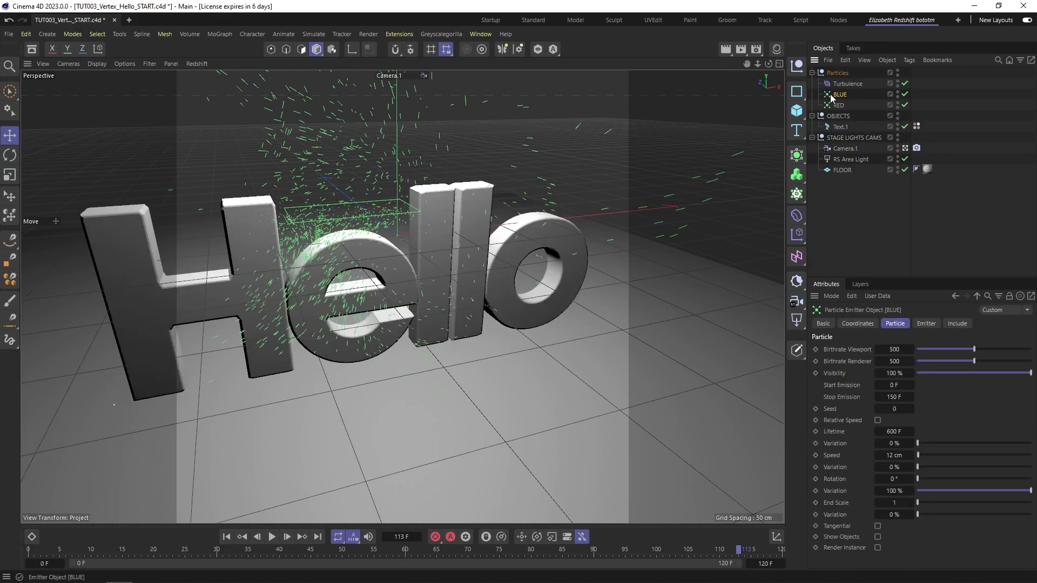
drag(394, 293, 257, 242)
- Tilt the BLUE emitter to a new angle, undoing an accidental rotation of the text
key(r)
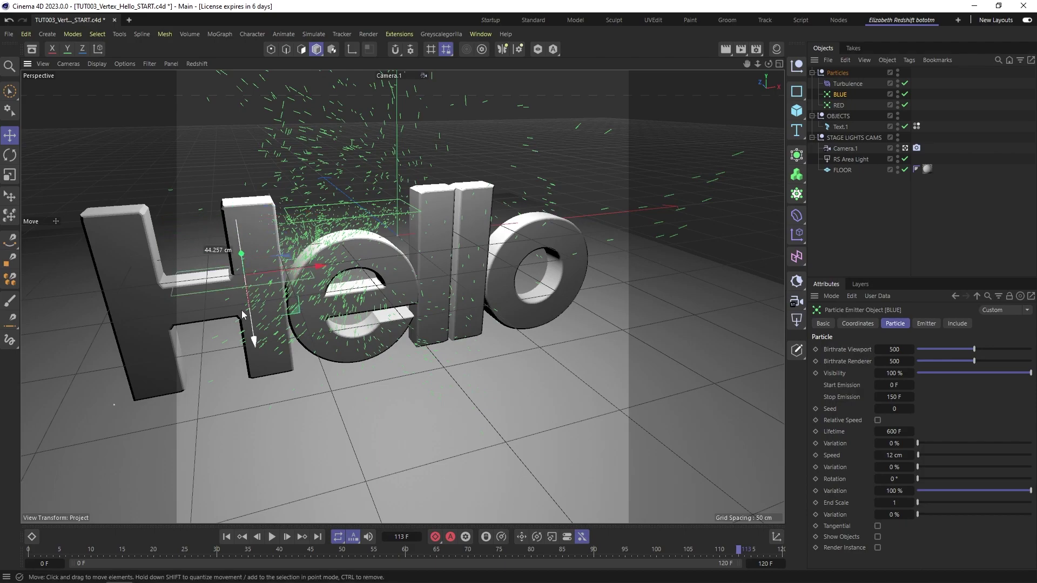
click(258, 232)
drag(238, 212, 219, 203)
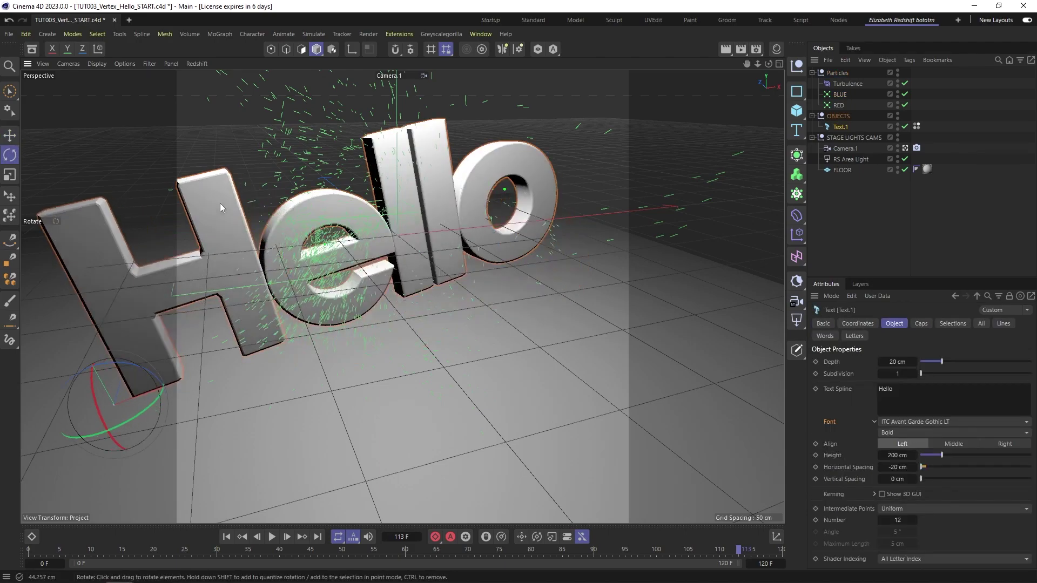
key(ctrl+z)
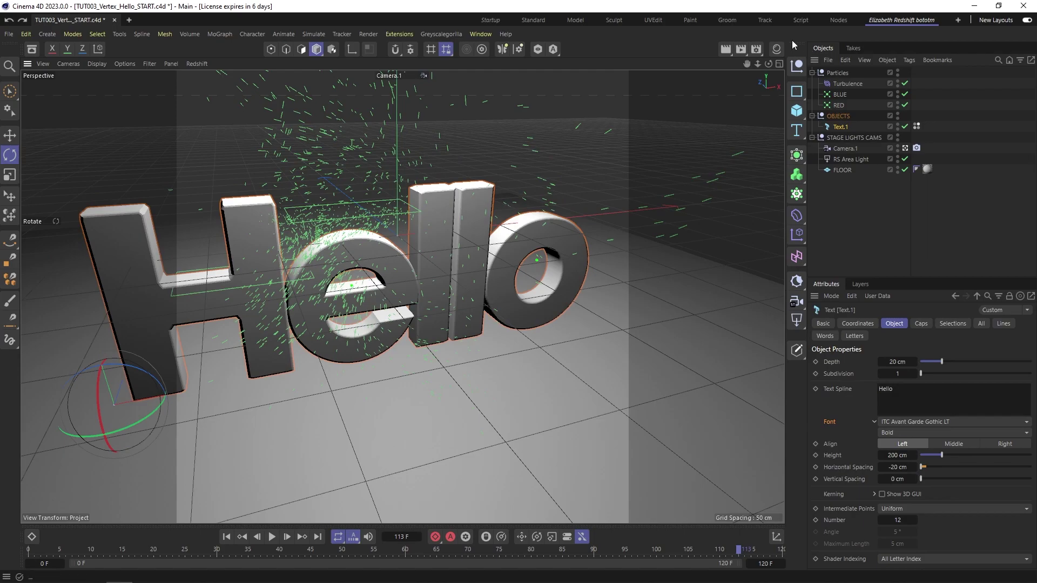
click(838, 94)
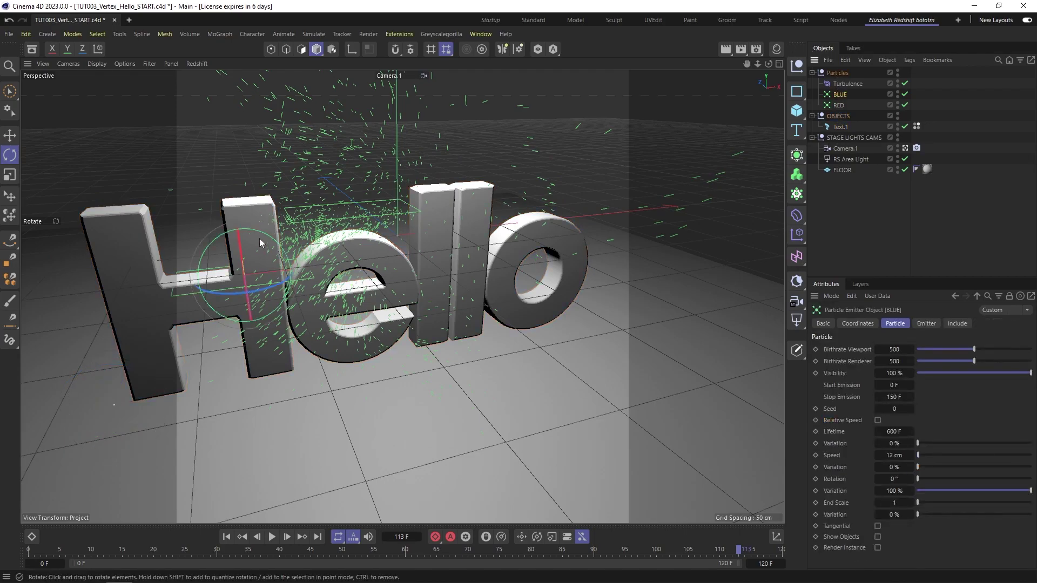
drag(260, 243, 248, 260)
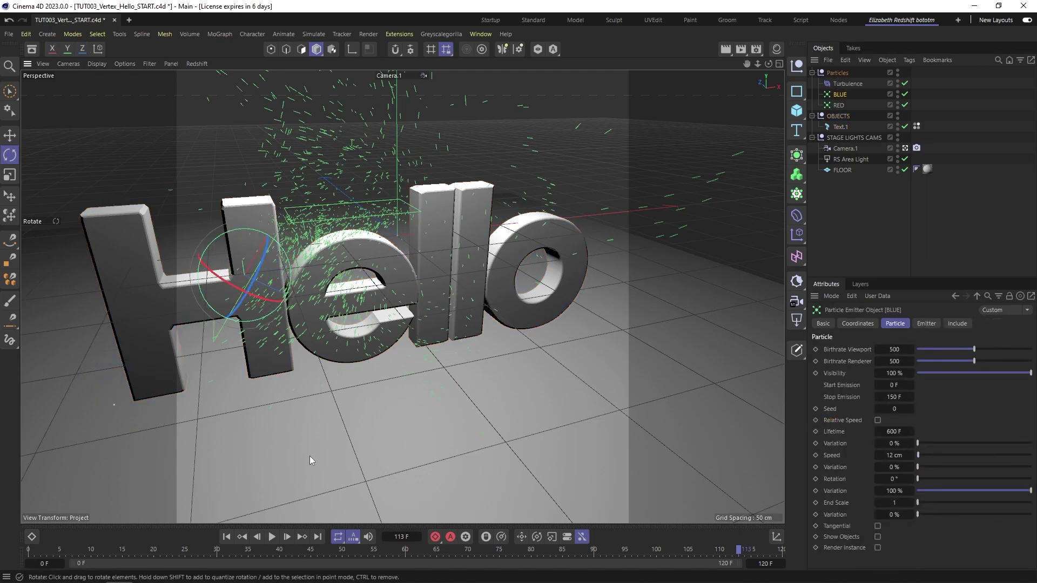
- Play the animation to preview both emitters, then check the vertex colour tag
click(272, 537)
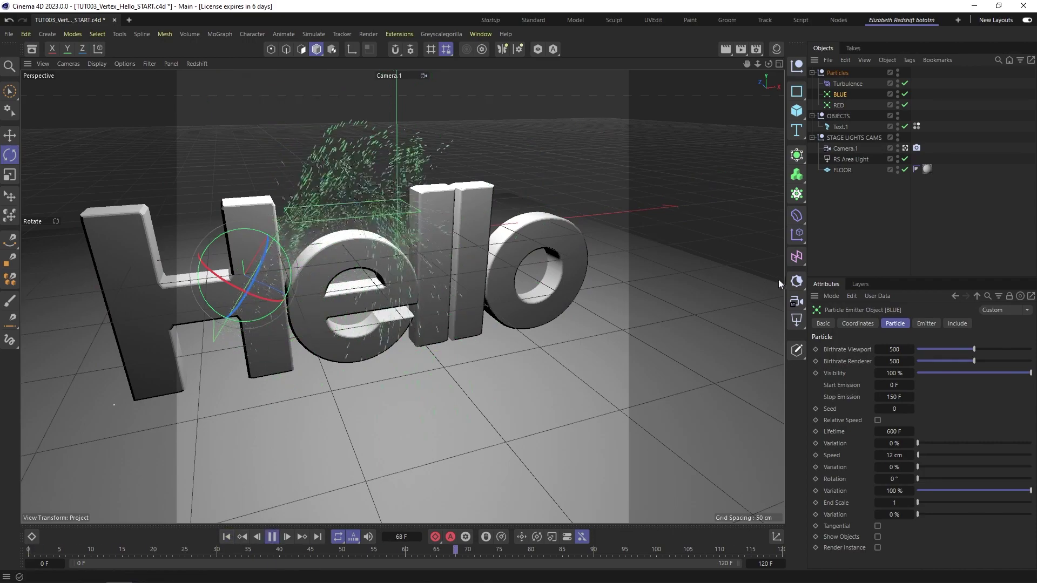
click(271, 537)
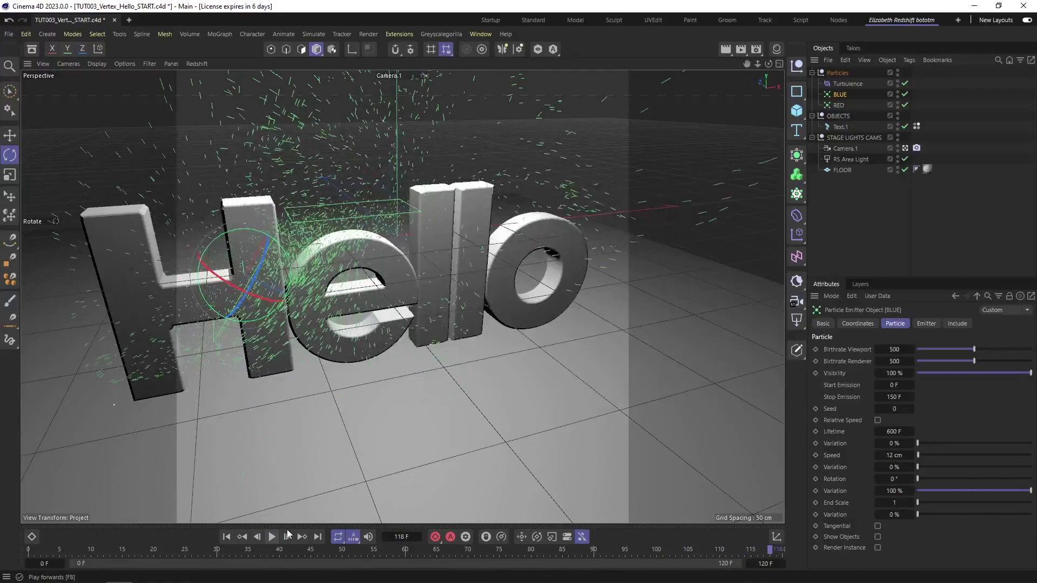
click(917, 126)
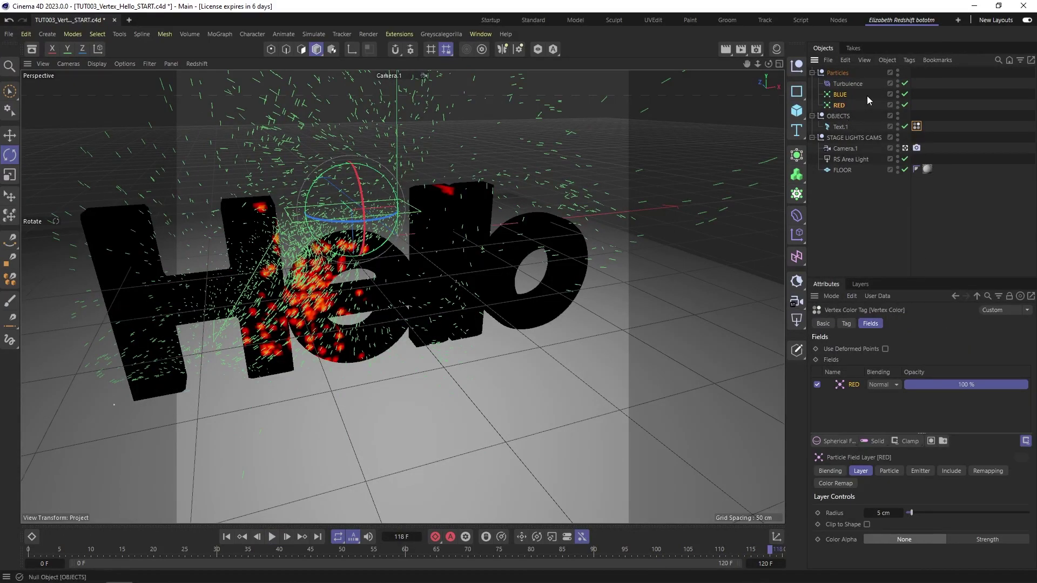
click(936, 104)
- Drag the BLUE emitter into the vertex colour tag's Fields list and inspect the BLUE layer's remapping settings
click(917, 125)
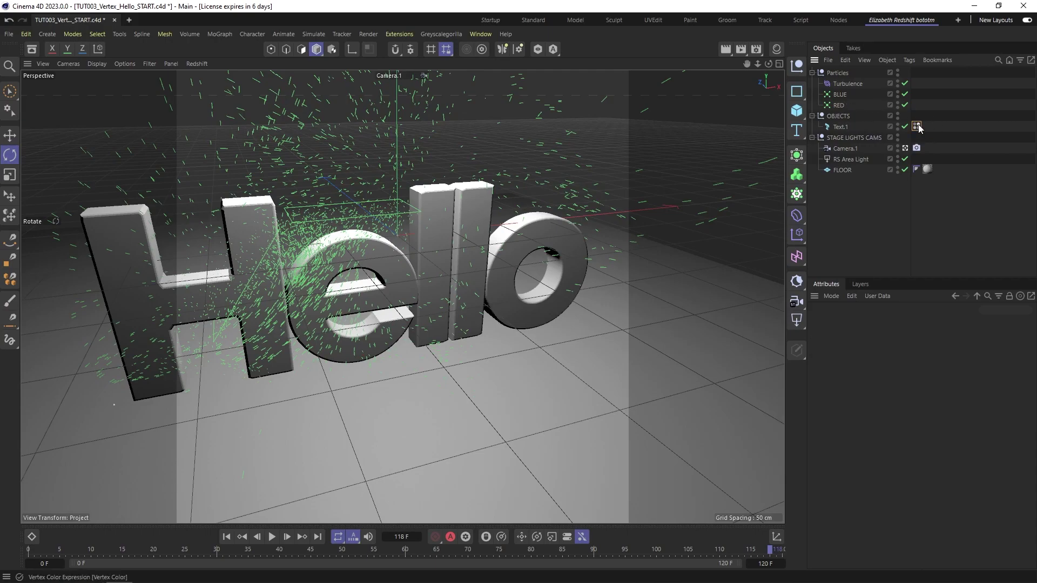
drag(841, 104, 874, 398)
click(858, 385)
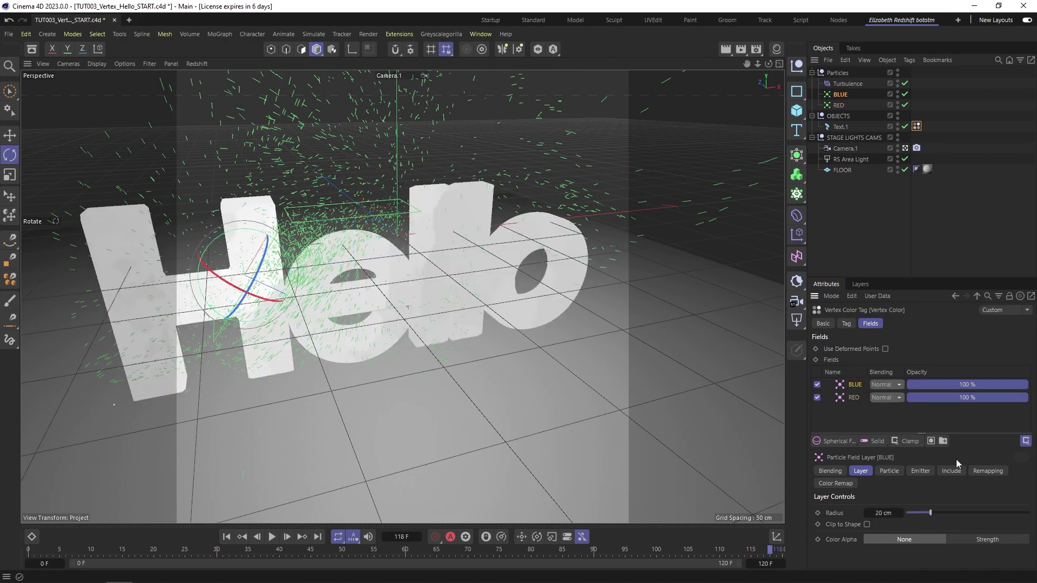
click(988, 471)
scroll(912, 487, down, 5)
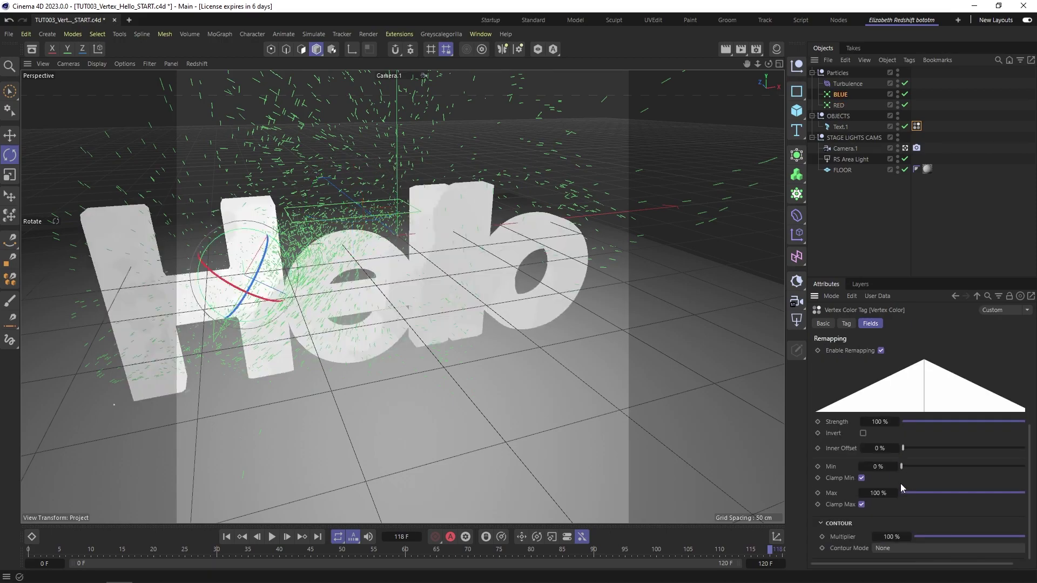
scroll(901, 475, up, 4)
- Switch BLUE's Color Remap mode to Gradient and recolour the right knot cyan at hue 184°
click(837, 456)
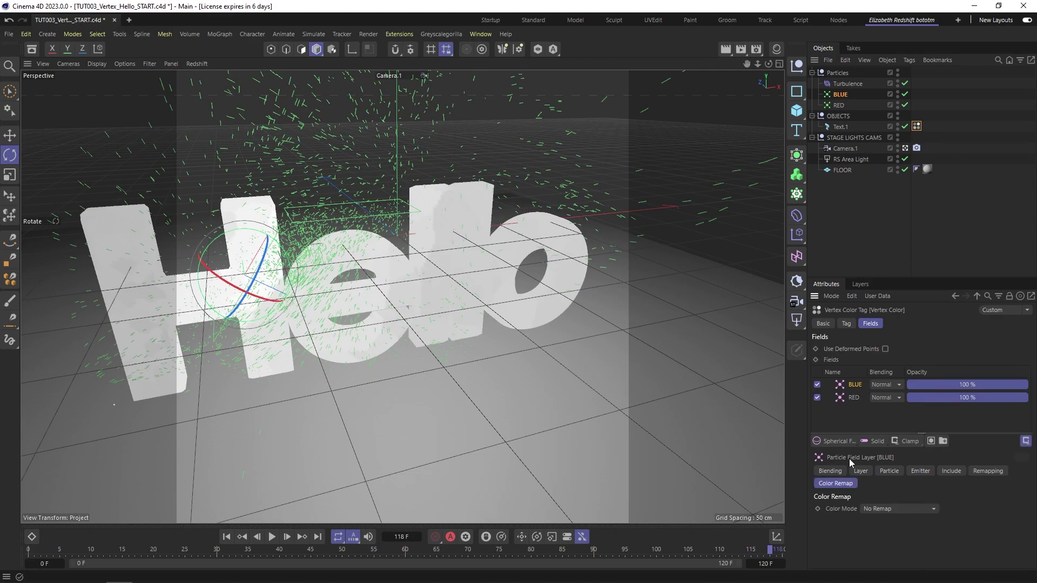
click(893, 508)
click(894, 551)
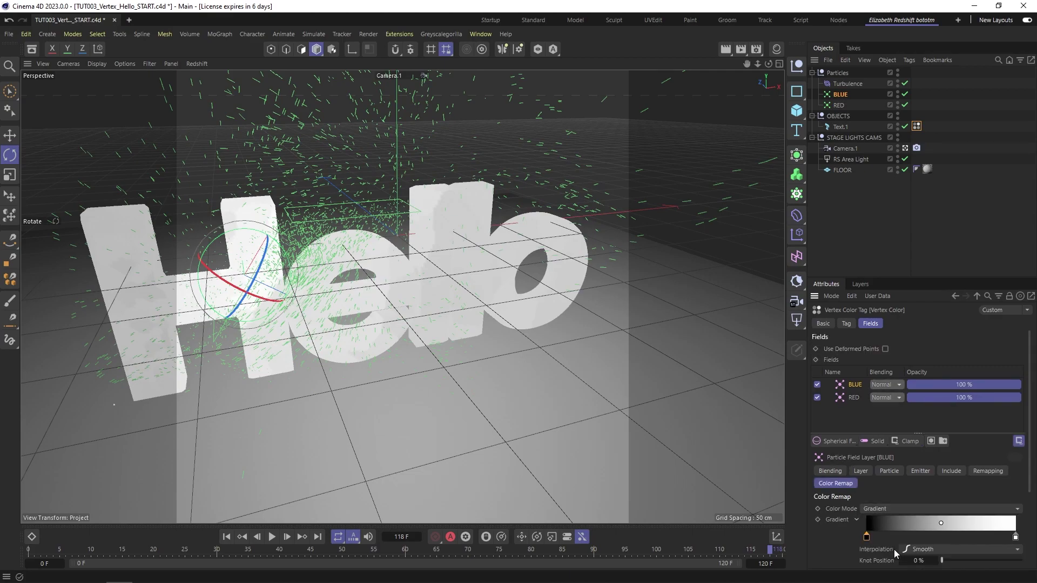
scroll(894, 548, down, 3)
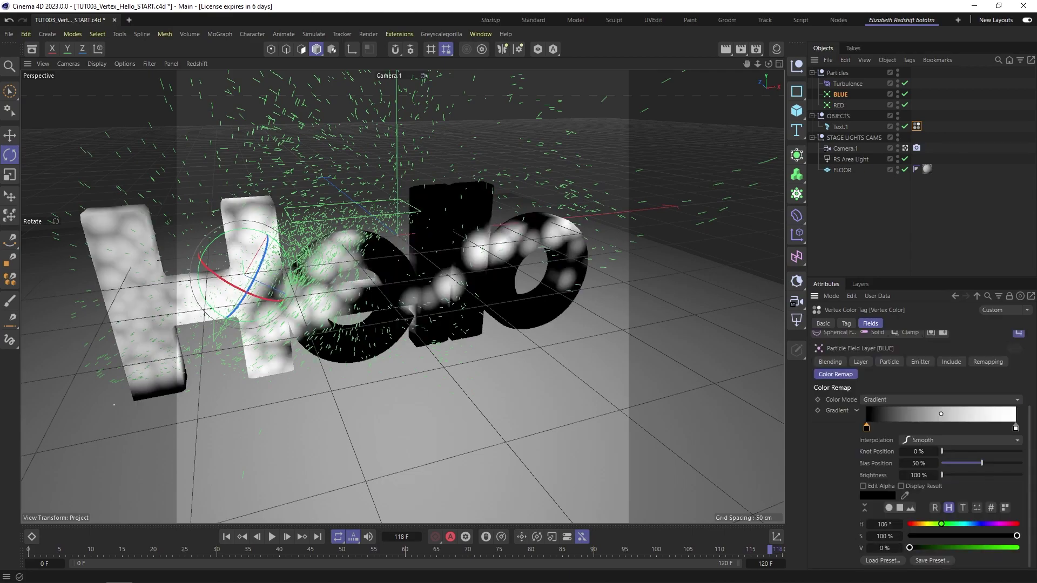
click(1015, 428)
double_click(1015, 428)
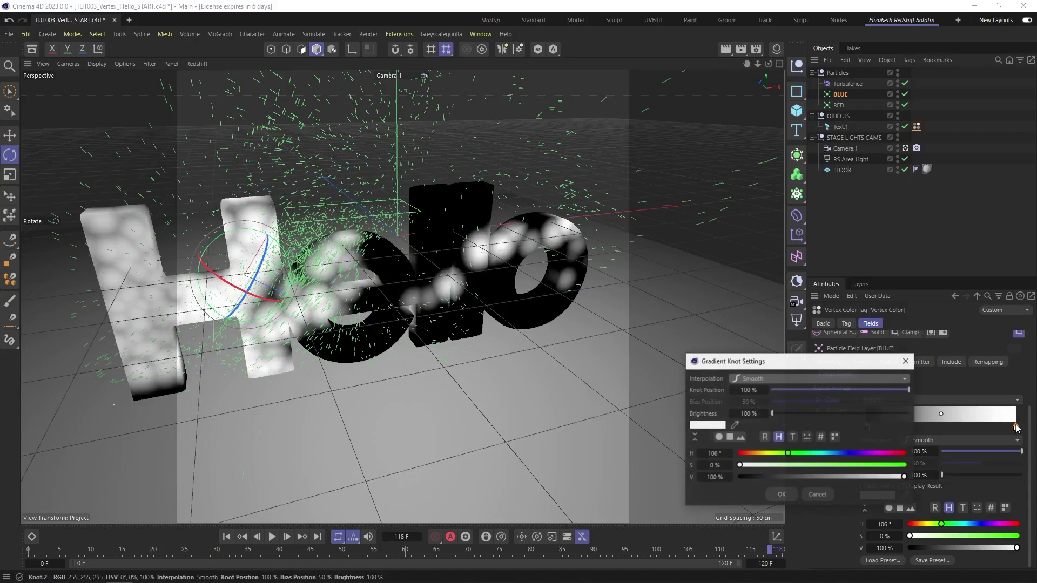
click(824, 454)
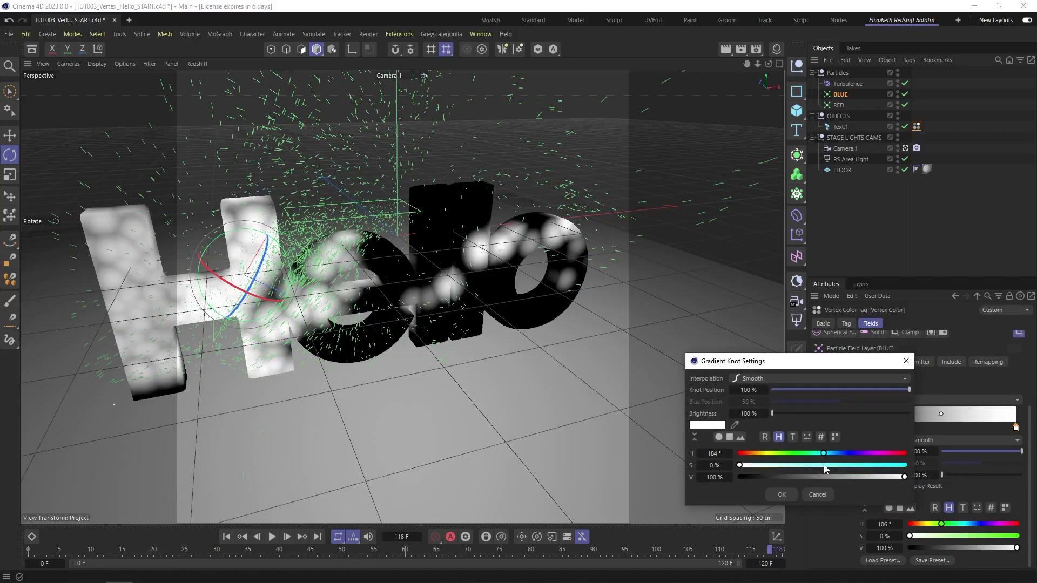
click(825, 465)
click(782, 495)
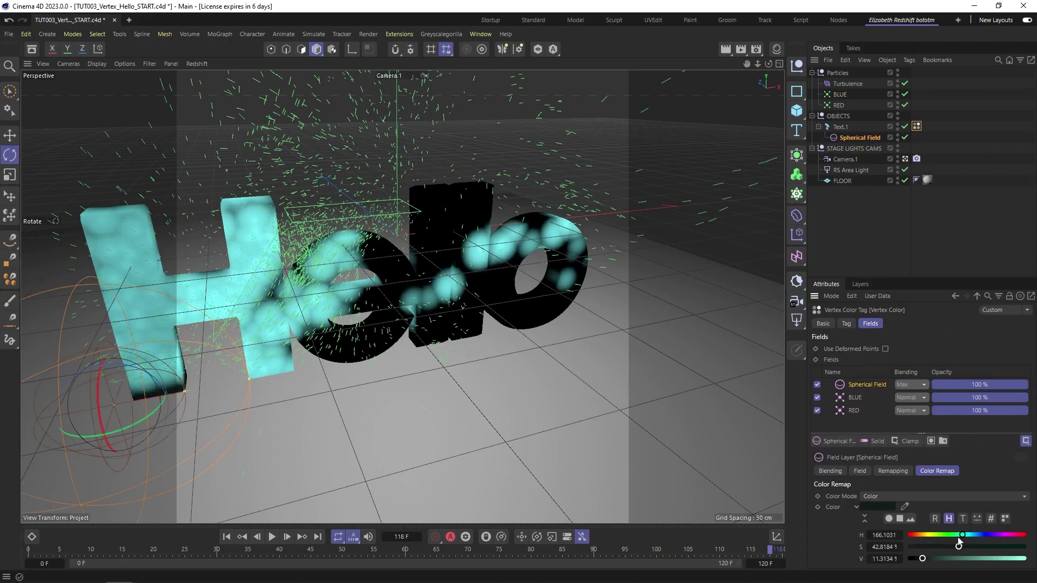
- Delete the Spherical Field, turn the 68.84% knot green (hue 145°), and slide the black knot to about 29%
click(978, 559)
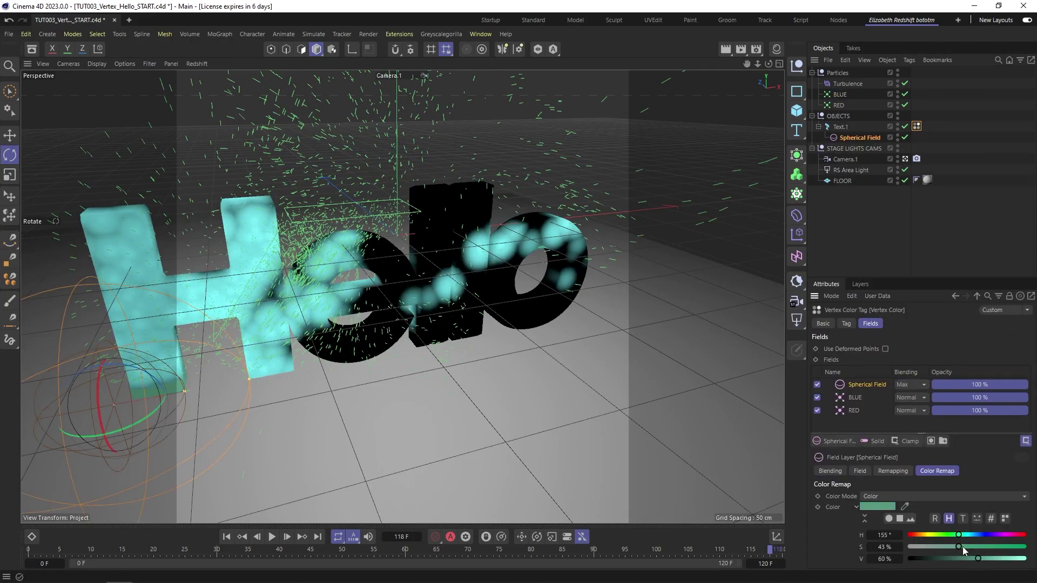
drag(964, 547, 1024, 546)
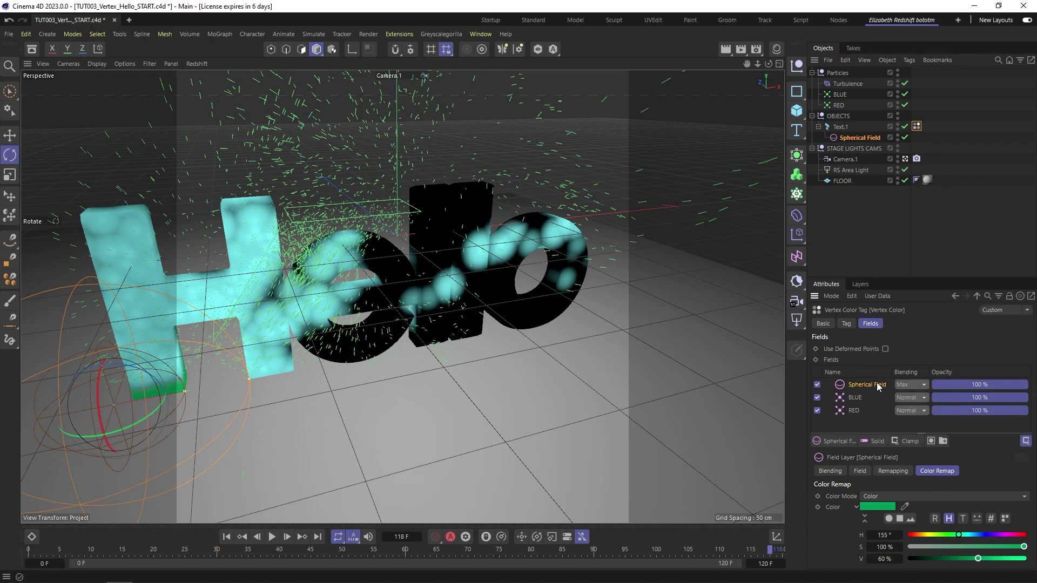
key(Delete)
click(859, 384)
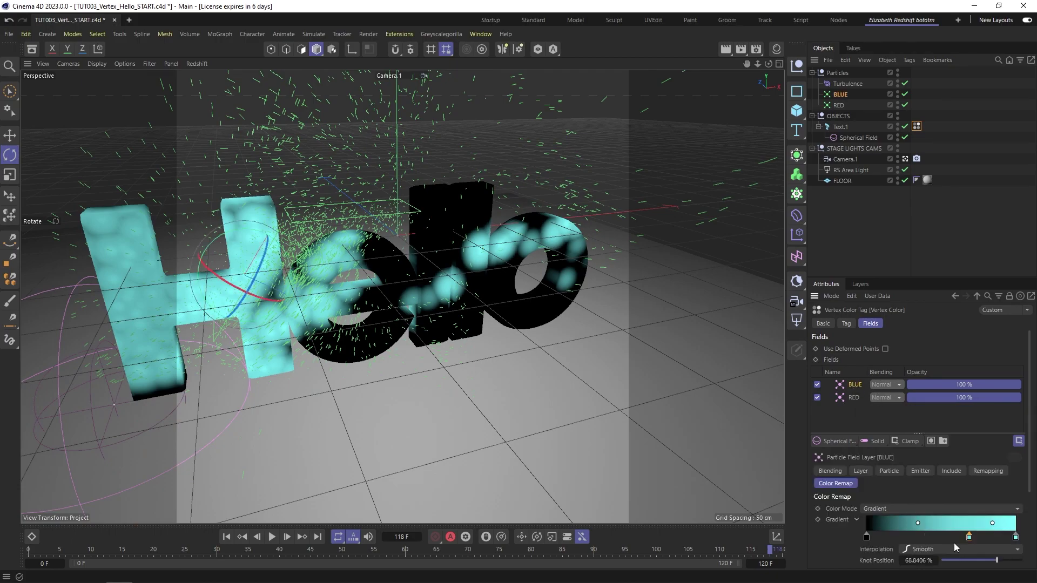
double_click(970, 536)
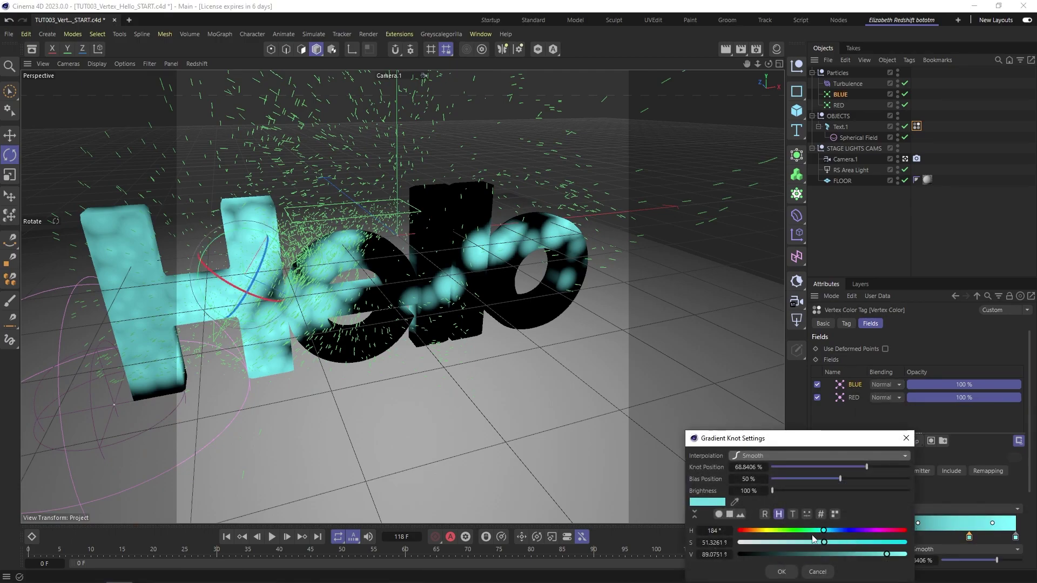
click(805, 531)
click(782, 572)
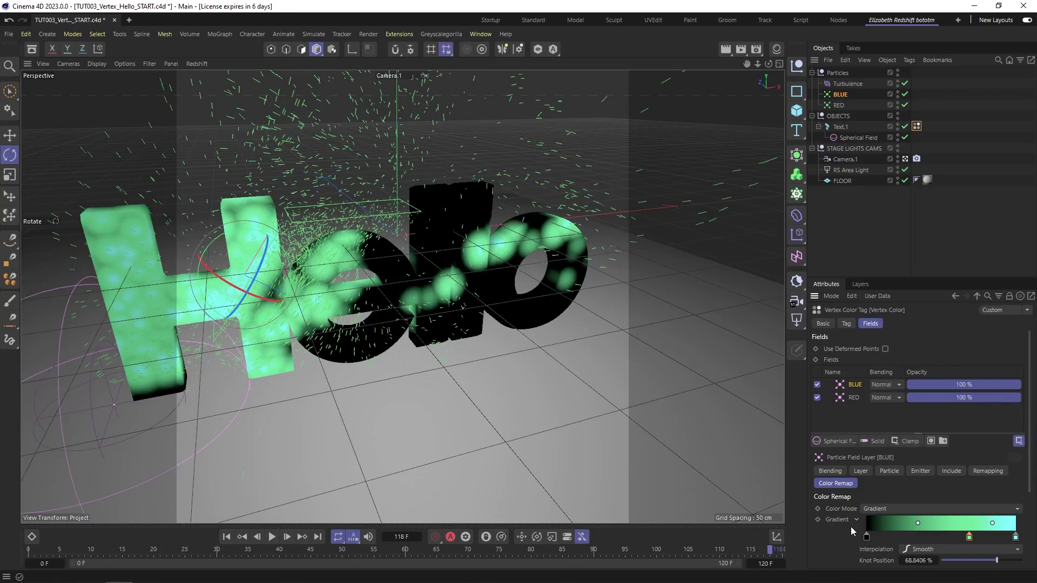
drag(866, 541, 910, 543)
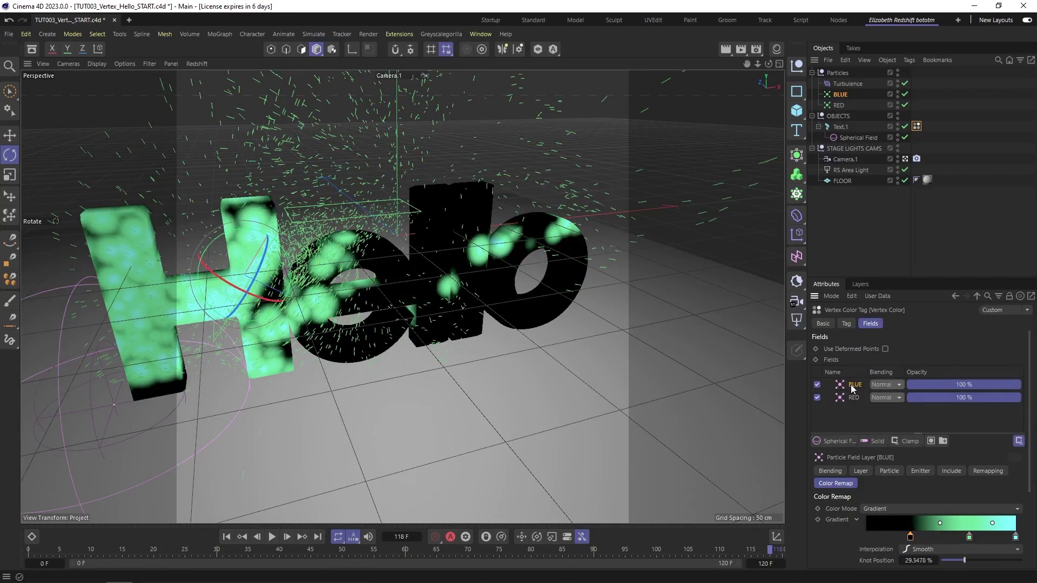
- Shrink the BLUE layer's radius to 4 cm and preview playback up to frame 78
click(860, 471)
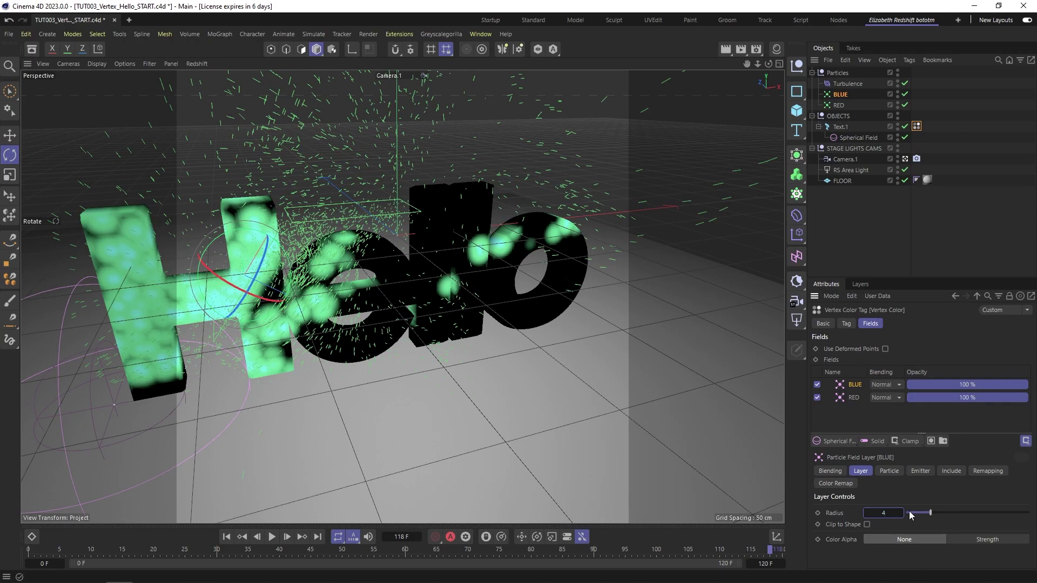
click(907, 537)
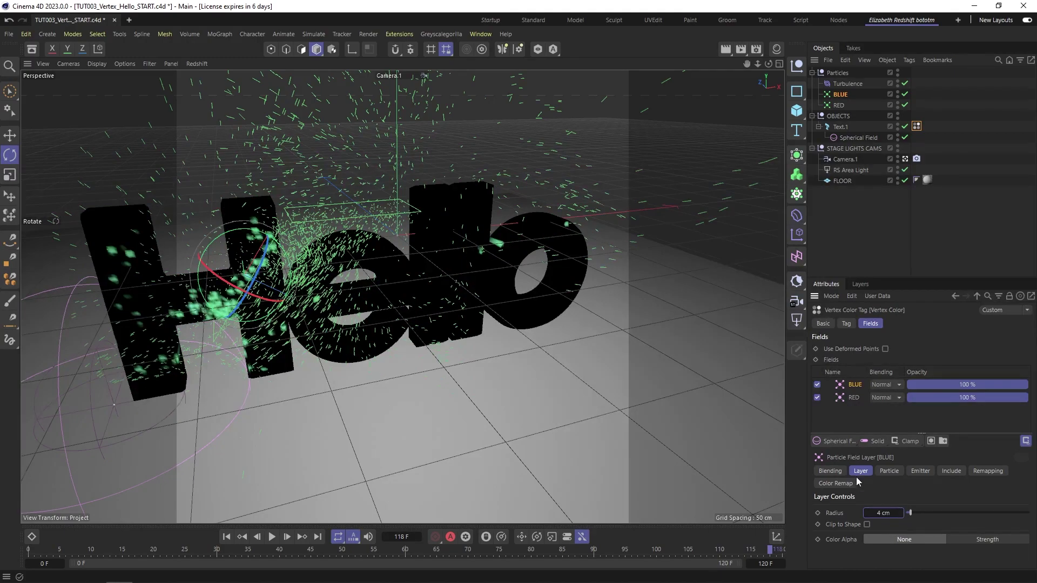
click(845, 420)
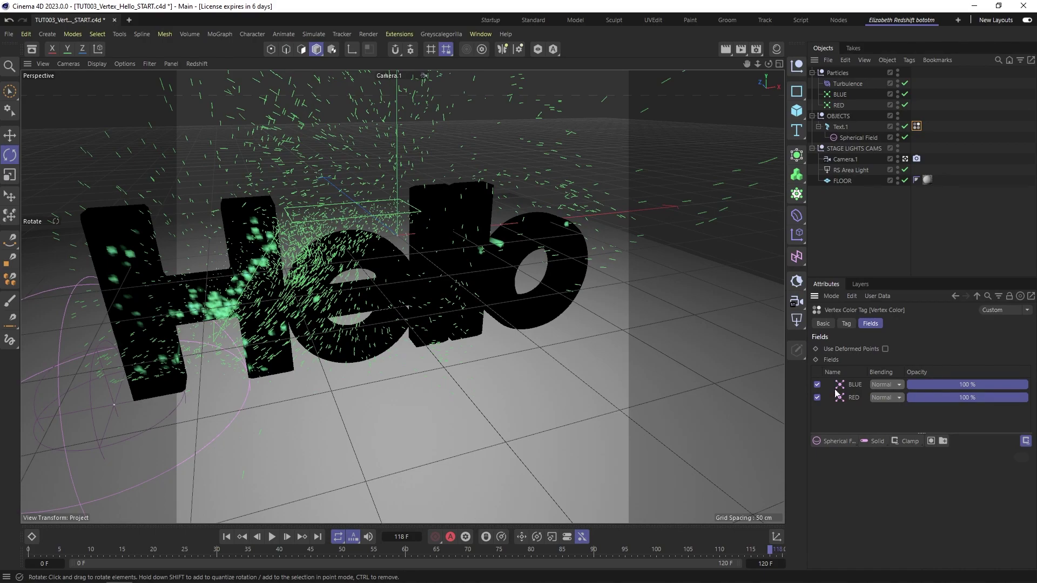
click(273, 537)
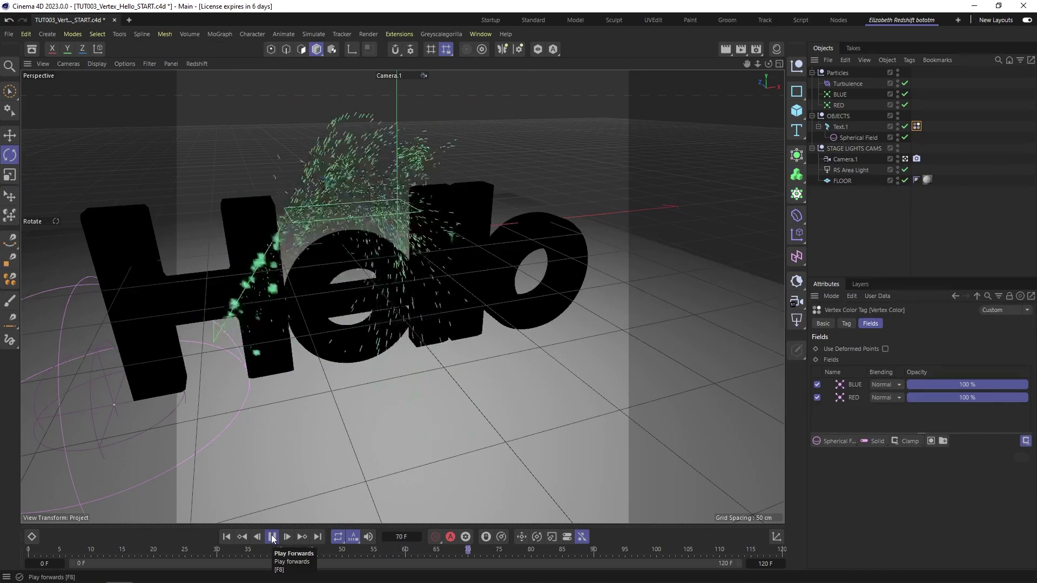
click(273, 537)
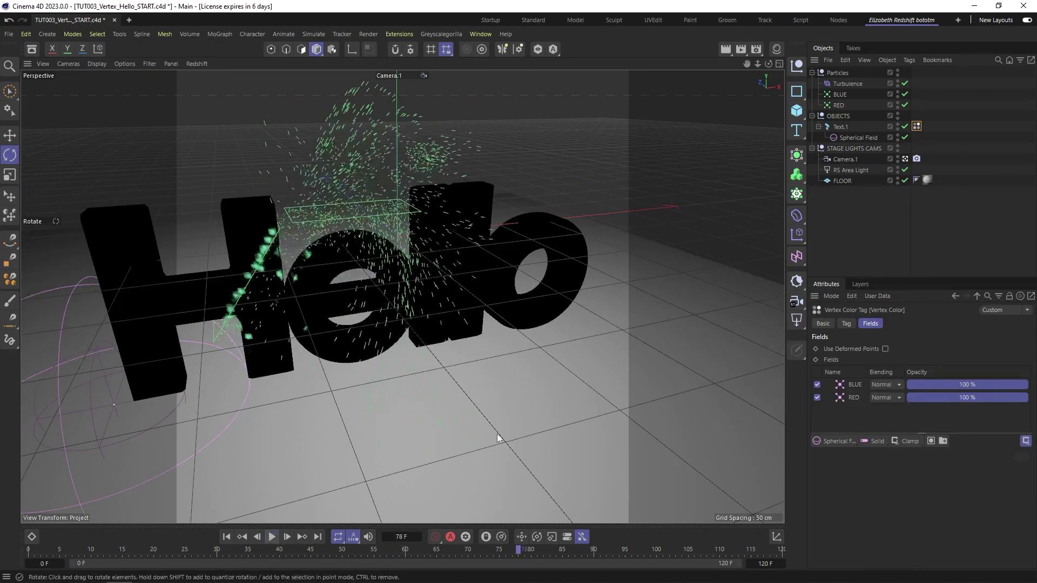
click(855, 385)
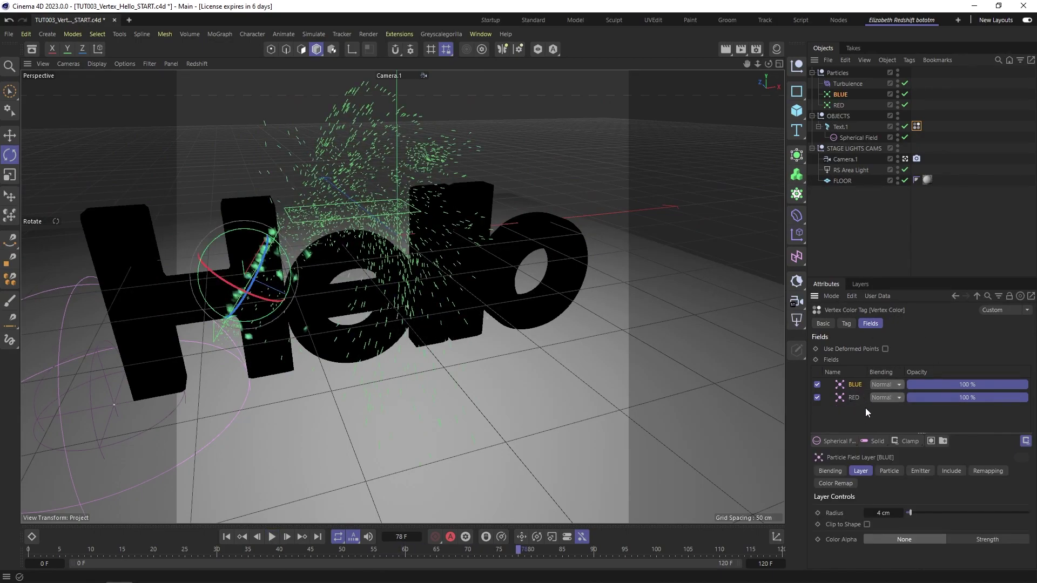
click(869, 406)
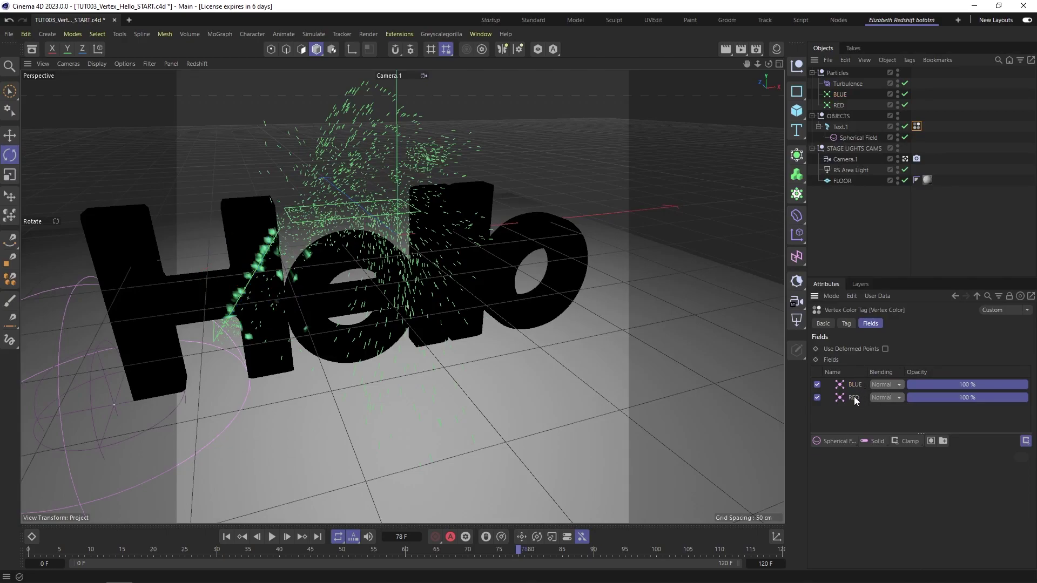
- Set the BLUE layer's blending to Max and replay the animation from the start
click(884, 386)
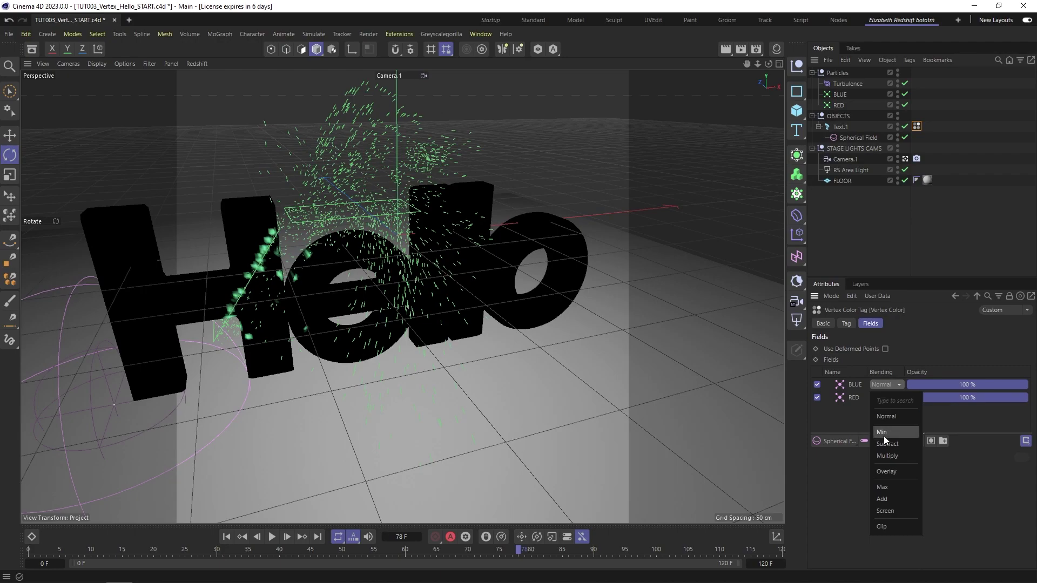
click(896, 487)
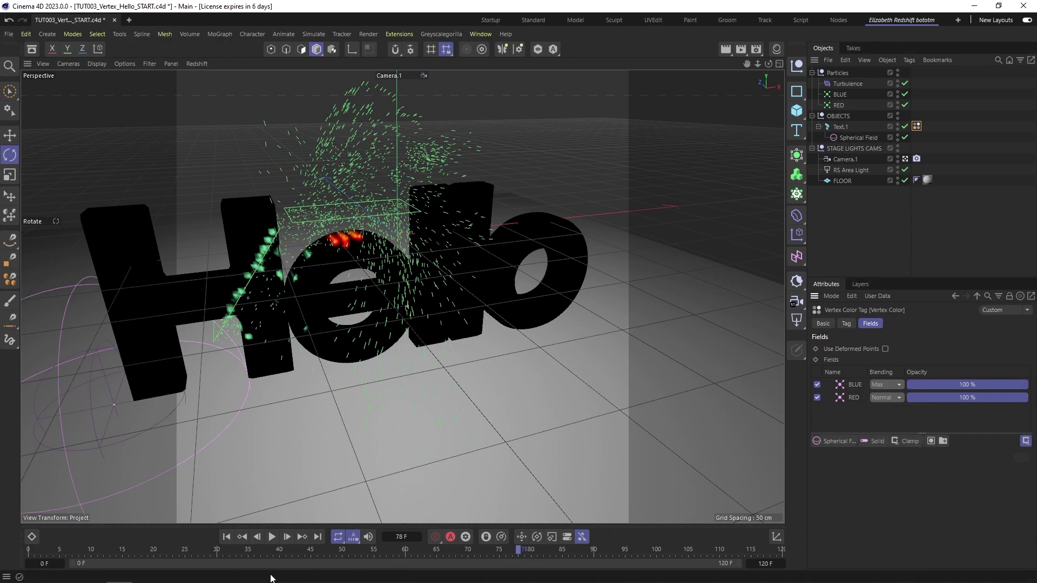
click(238, 538)
click(273, 537)
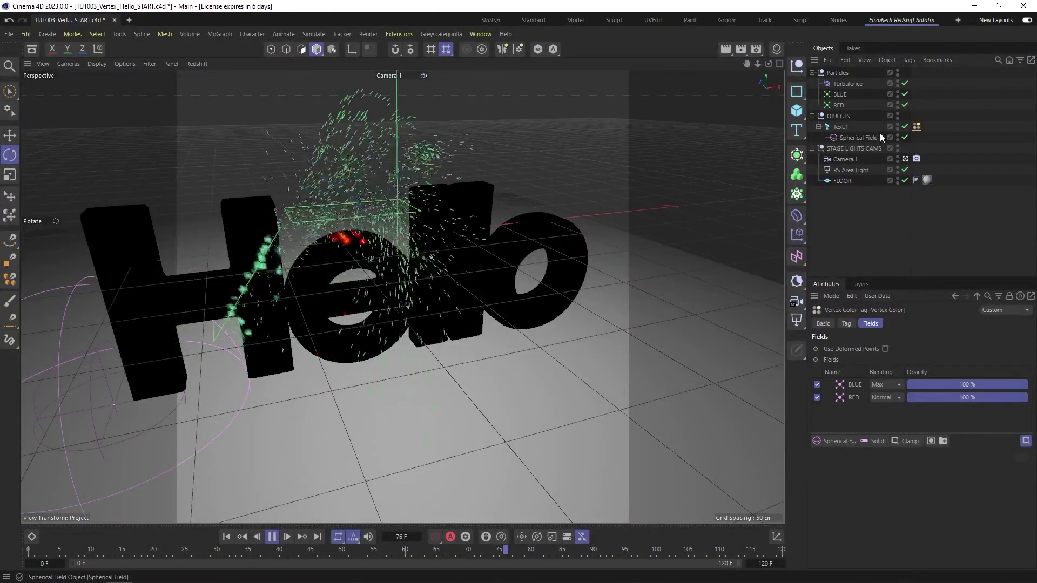
- Remove the Spherical Field from under Text.1
click(848, 94)
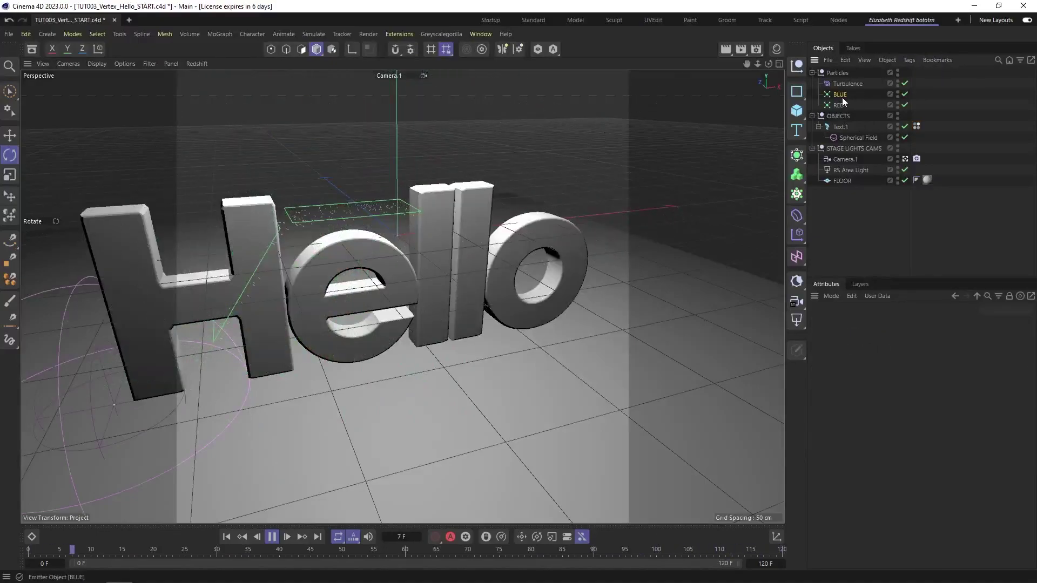
click(932, 322)
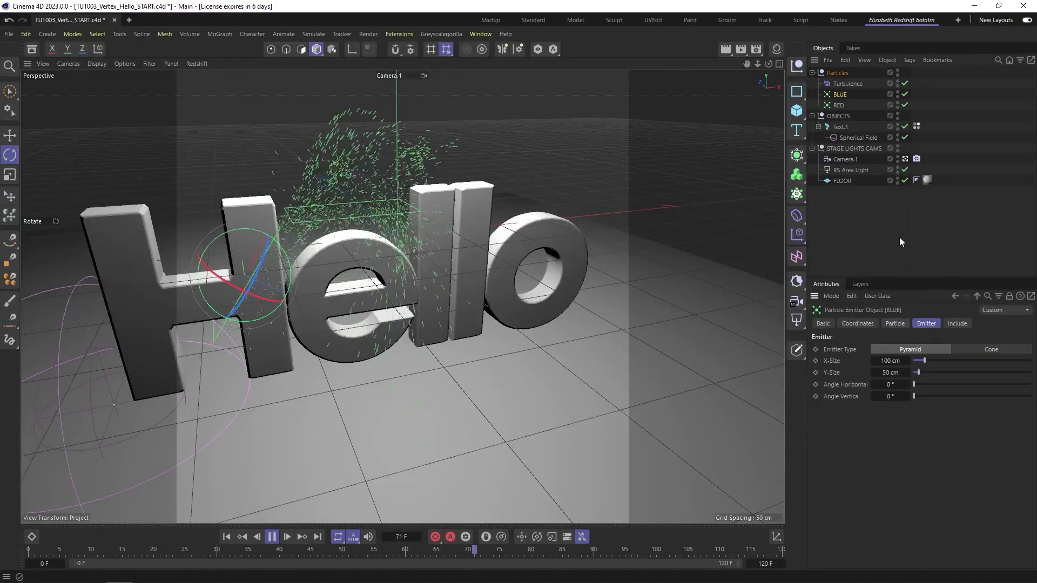
click(917, 126)
click(860, 138)
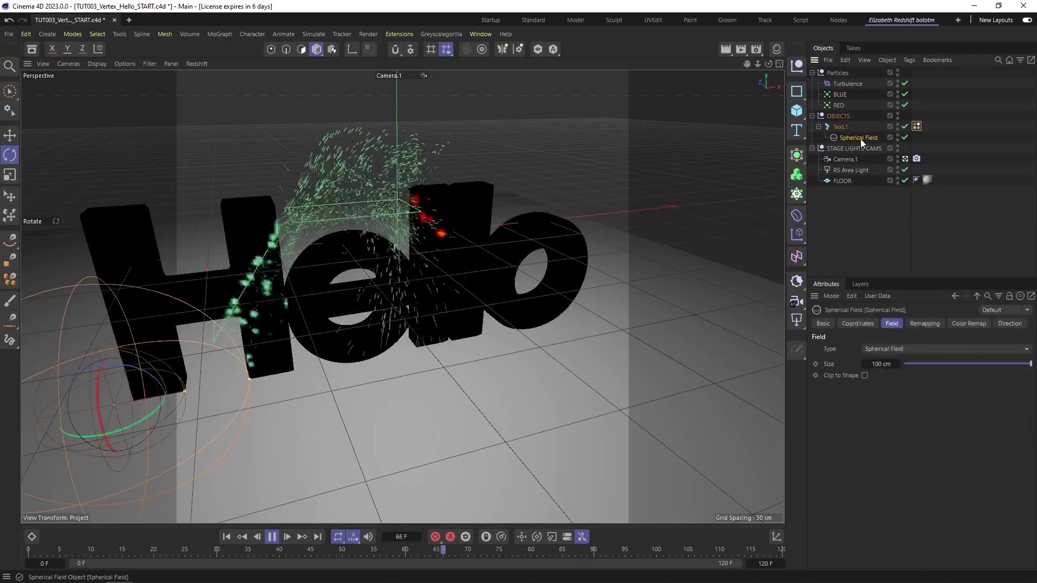
key(ctrl+z)
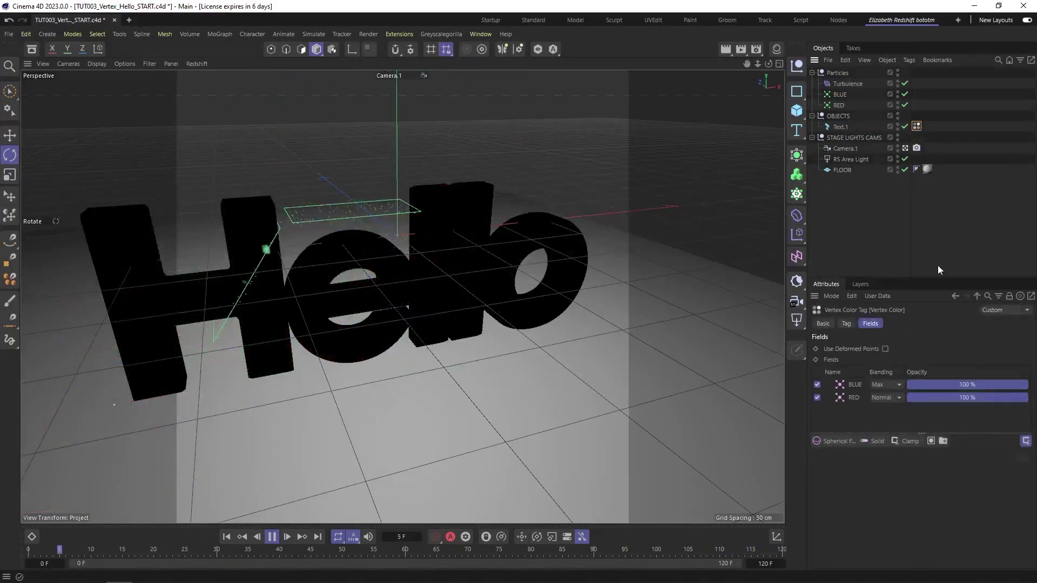
- Deepen a BLUE gradient knot's blue to 90% saturation
click(853, 386)
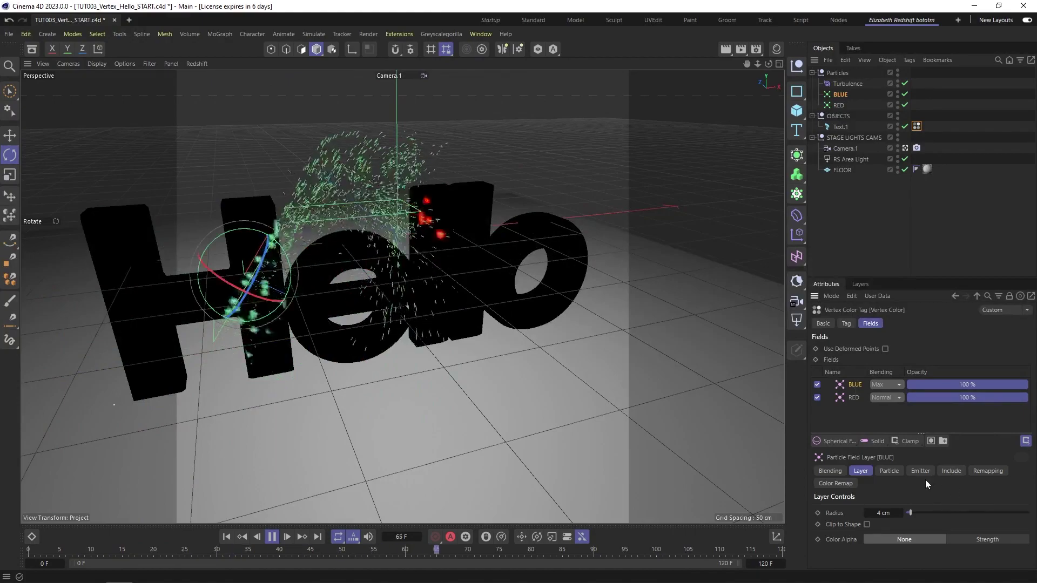
click(836, 483)
double_click(969, 536)
click(847, 530)
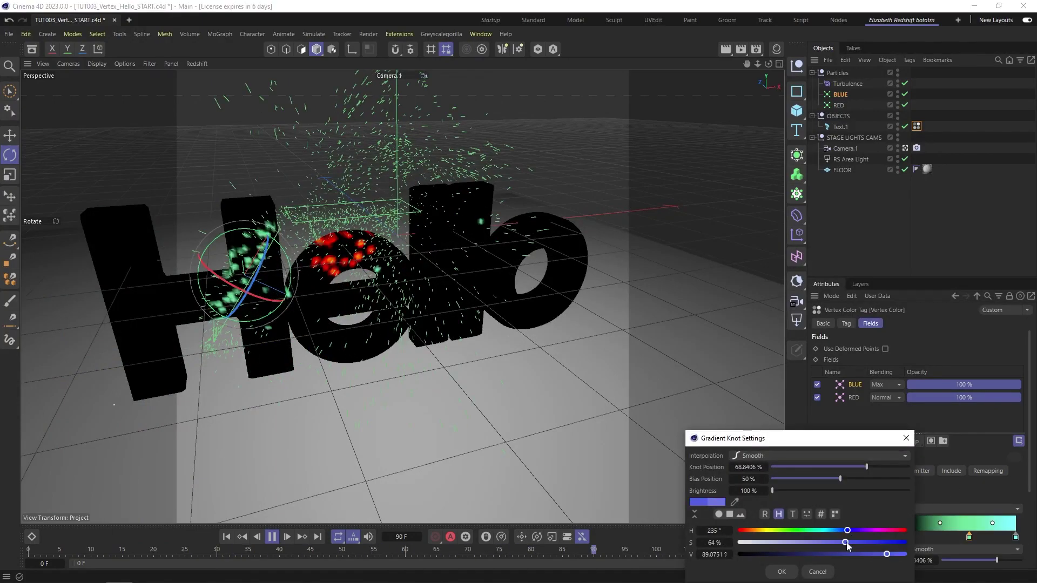
drag(846, 542, 888, 543)
click(781, 572)
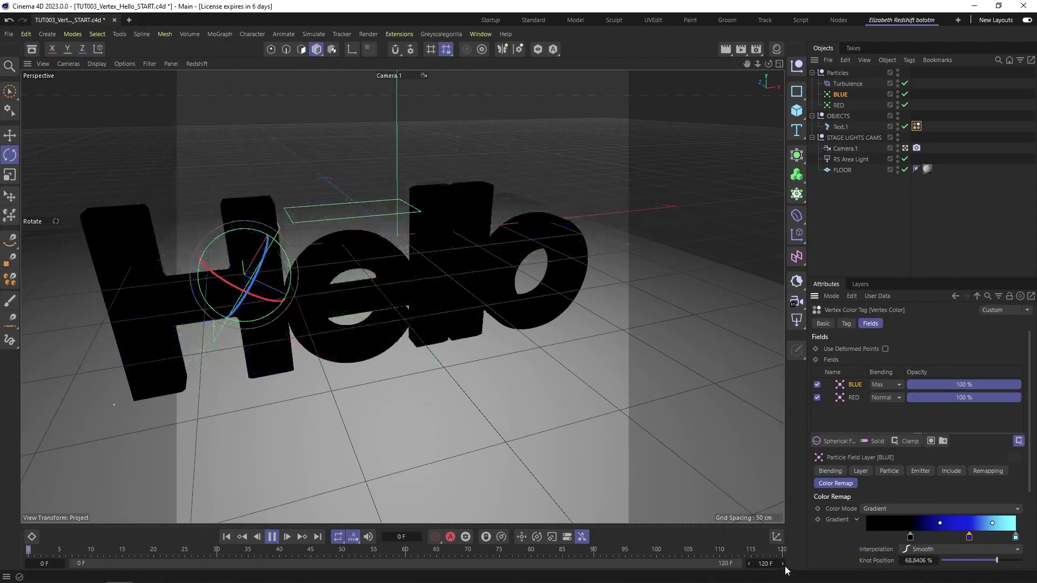
click(840, 94)
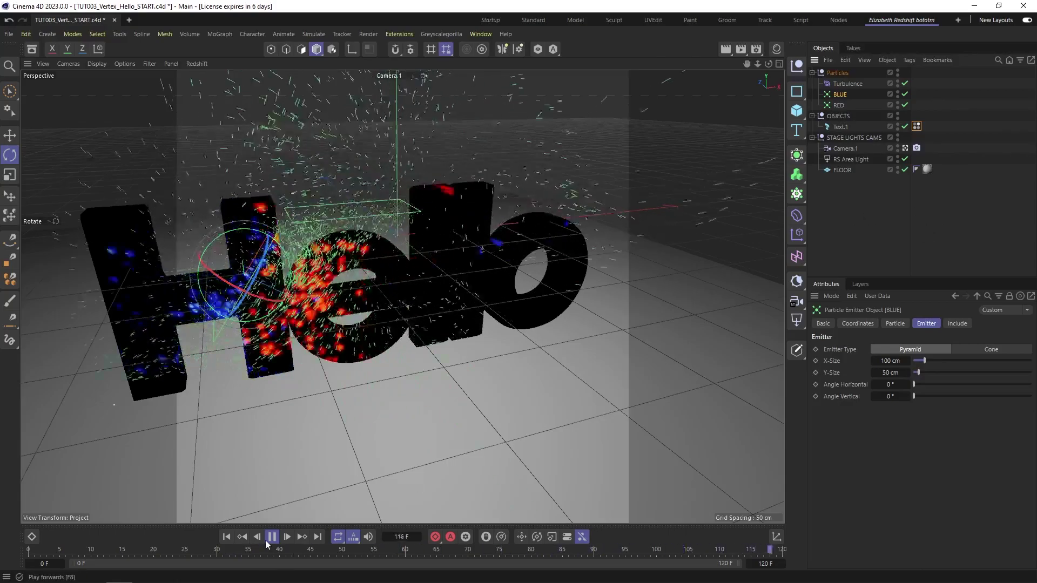
- Add a Freeze layer below RED with Average mode, Auto-Update on, and a 3 cm radius
click(917, 125)
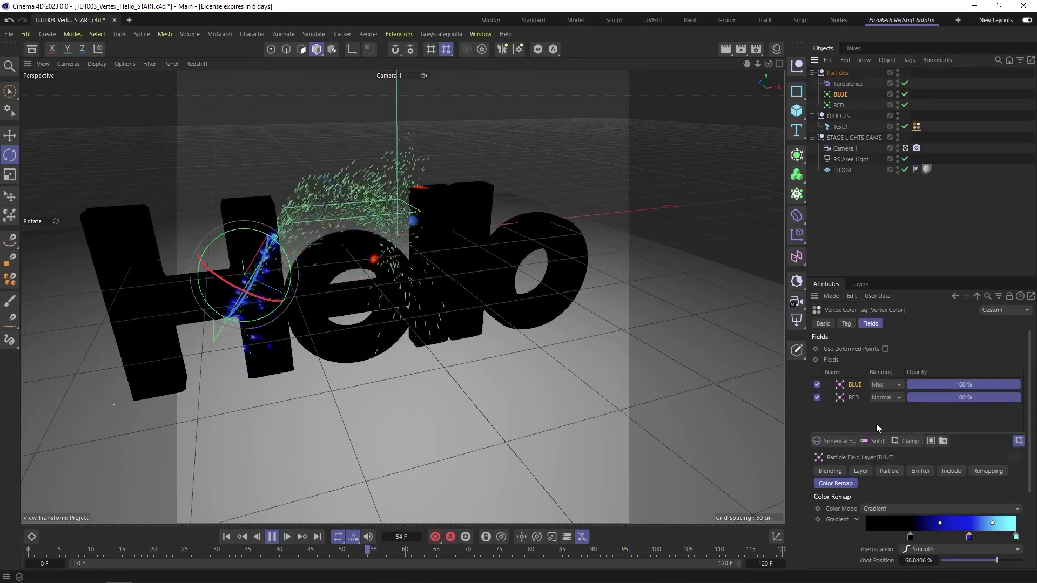
click(911, 441)
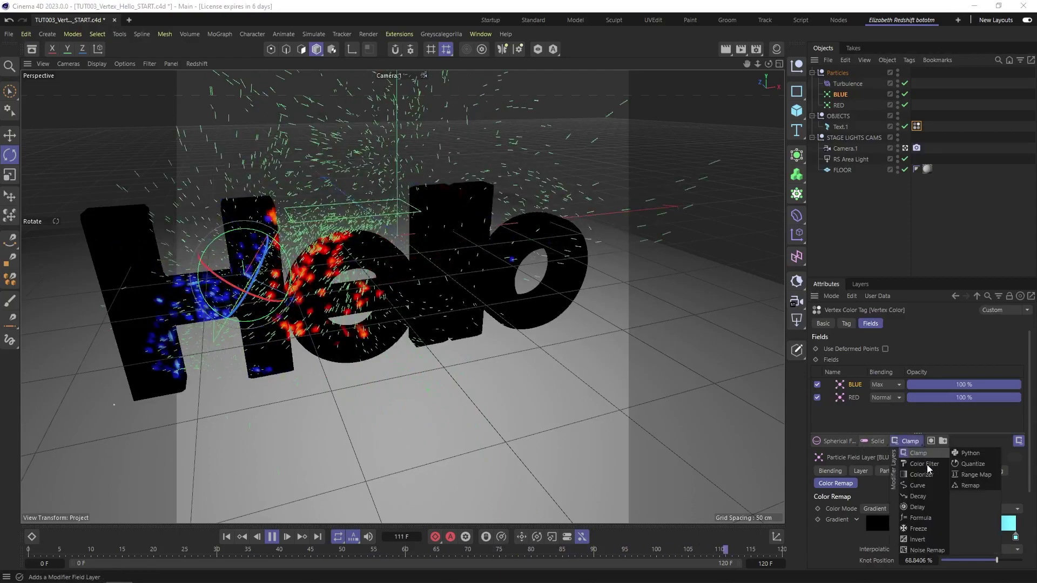
click(926, 528)
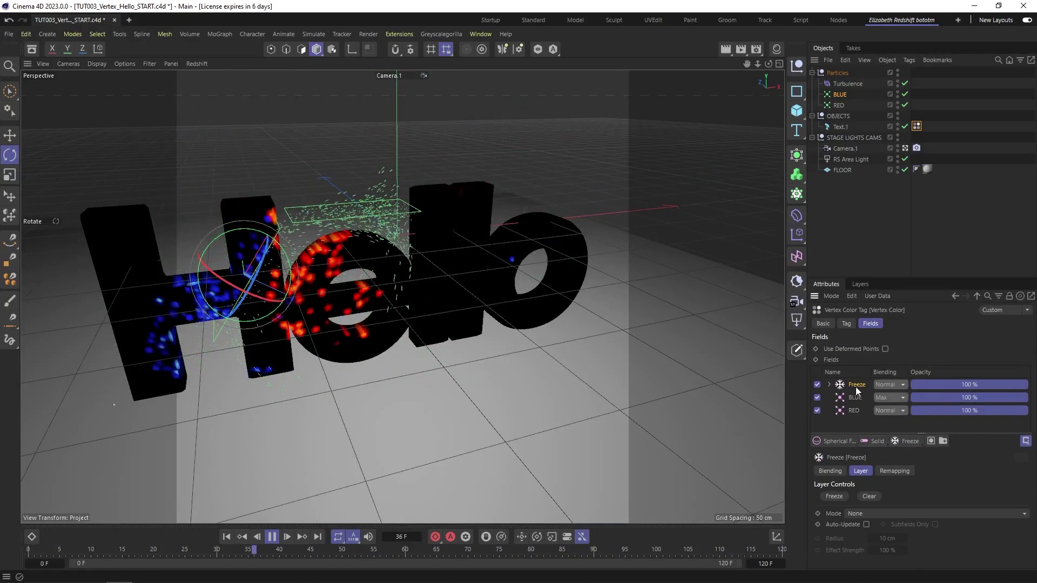
drag(855, 387, 856, 413)
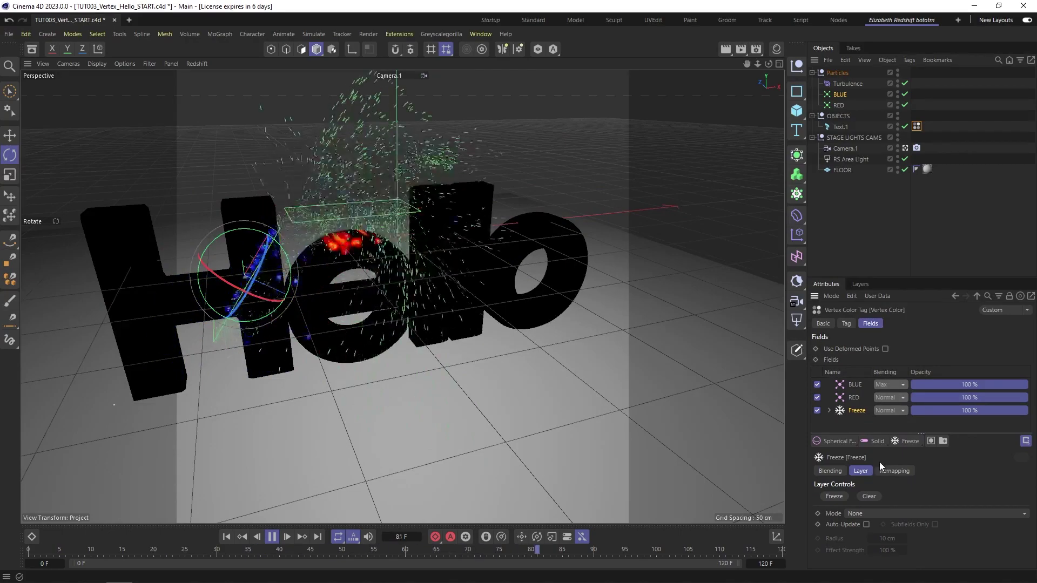
click(873, 514)
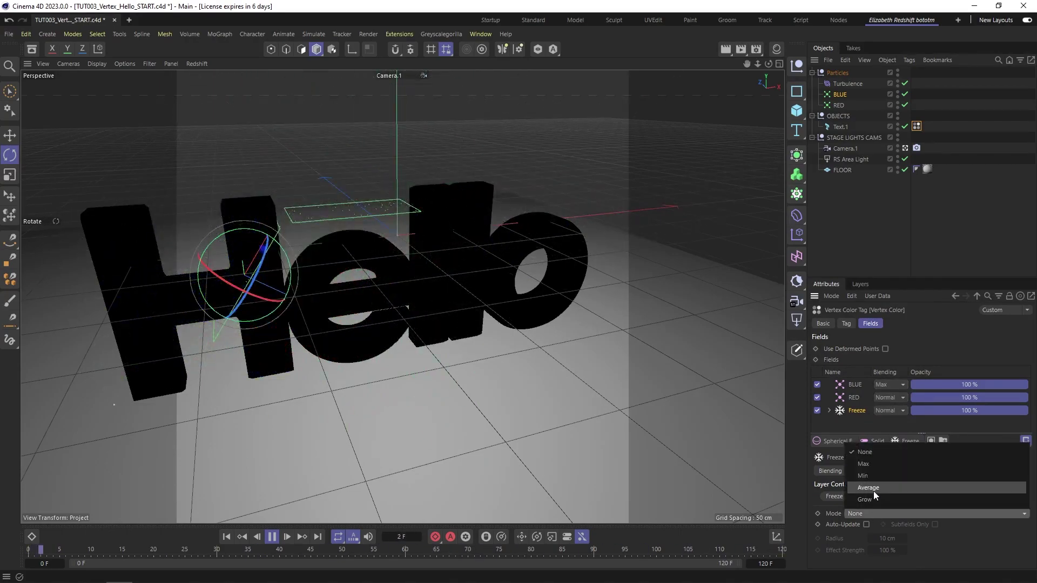
click(874, 490)
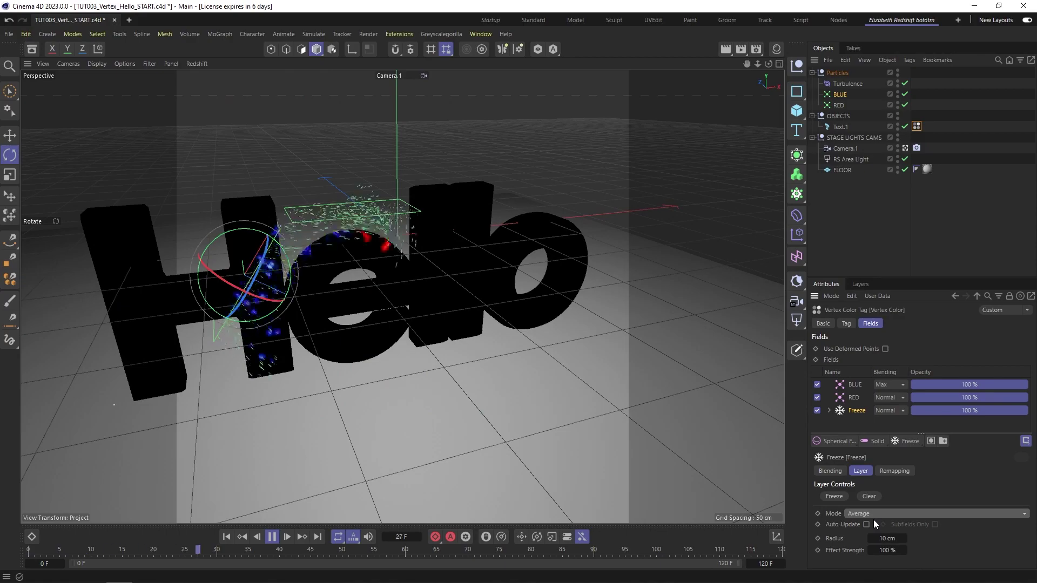
click(867, 525)
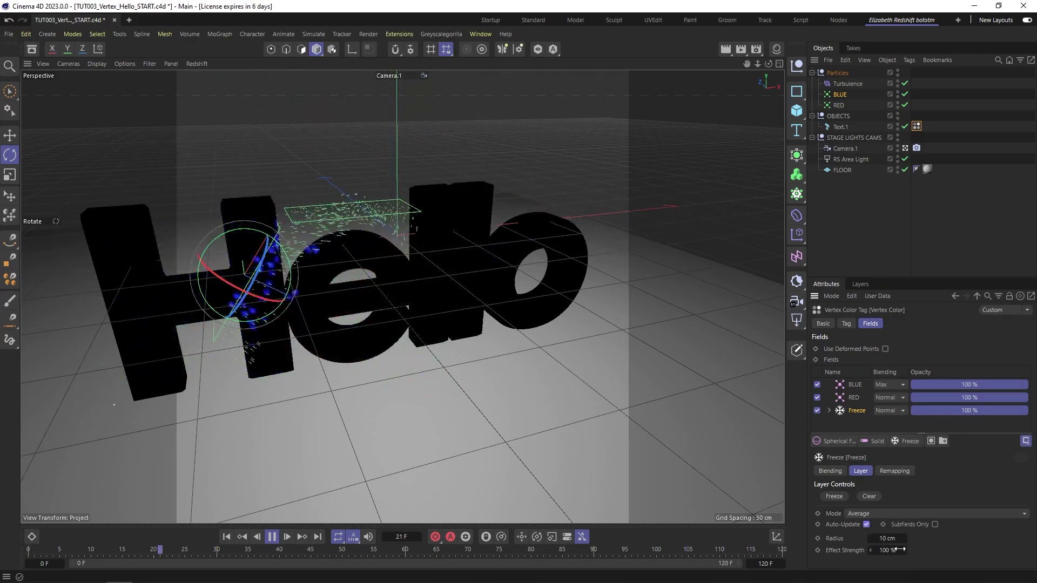
click(892, 538)
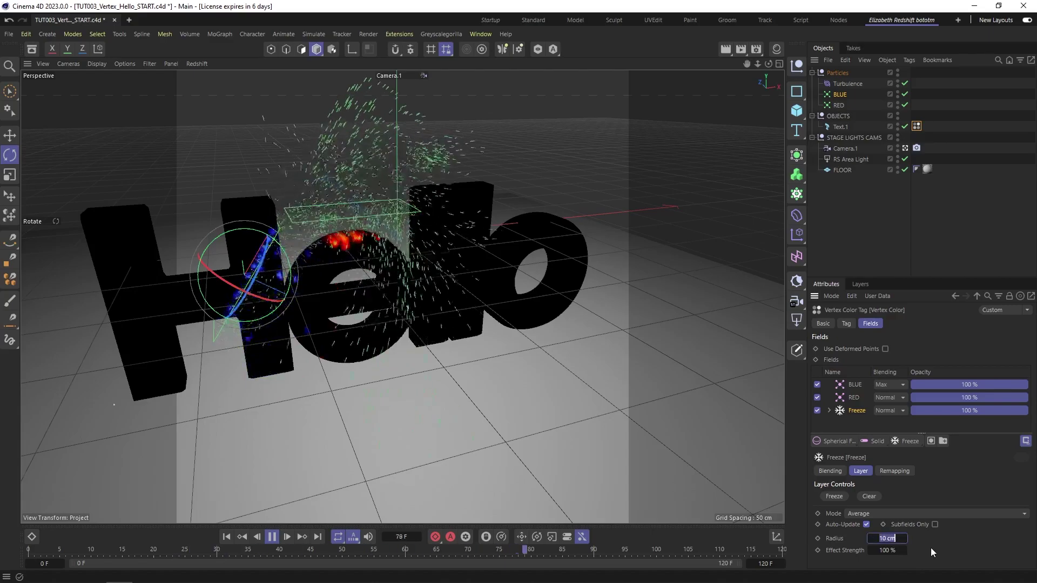
- Set the RED layer's blending to Max and reposition an object in the viewport
click(899, 400)
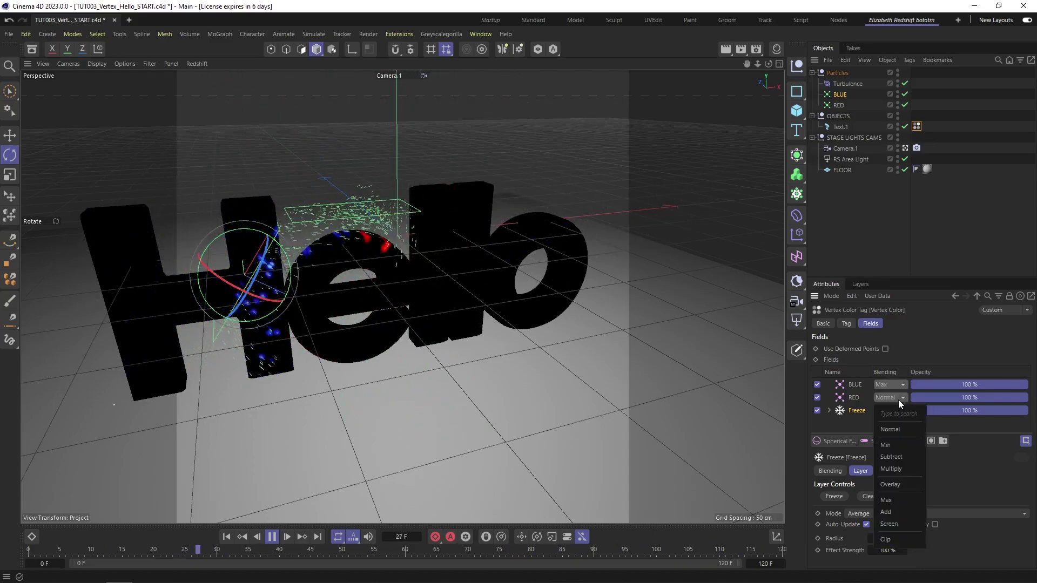
click(898, 501)
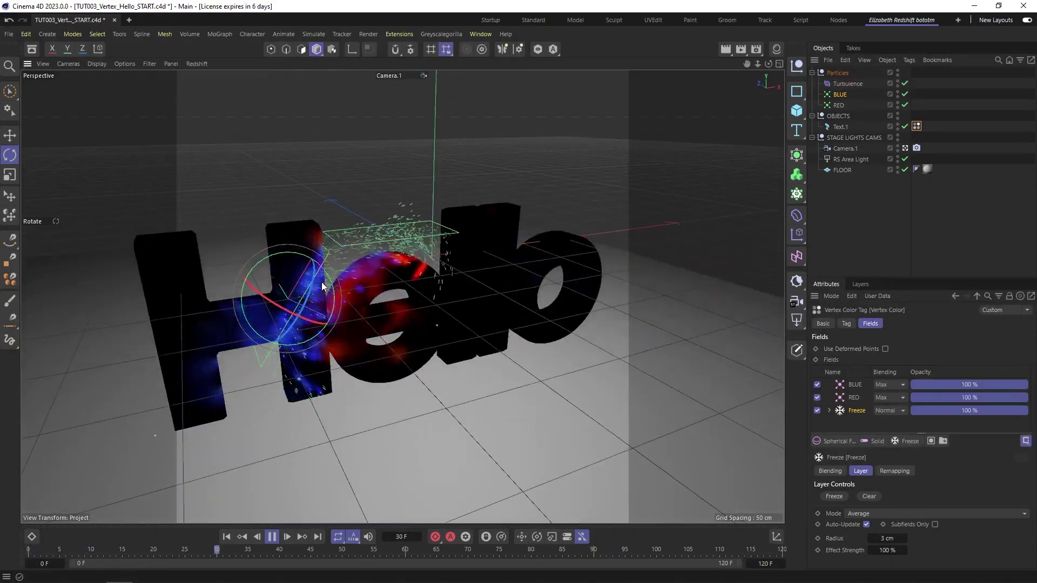
key(e)
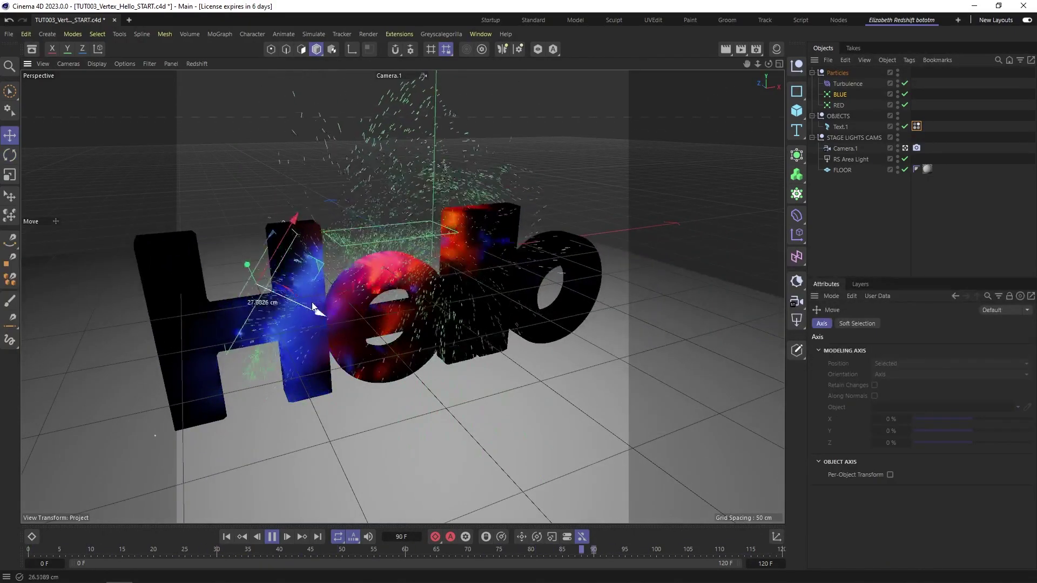
drag(314, 306, 283, 354)
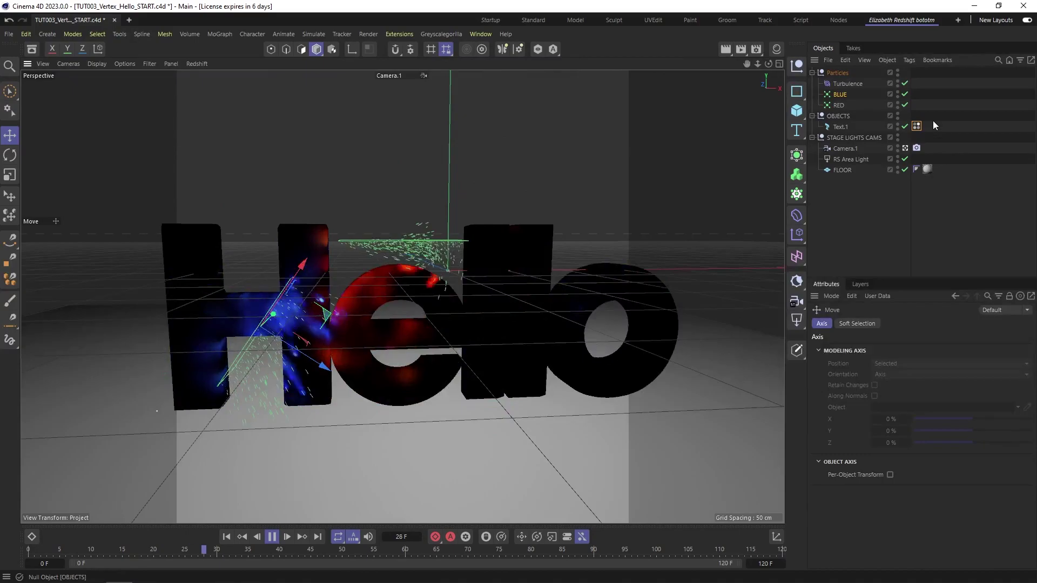
- Select the Freeze layer in the vertex colour tag and save the scene
click(917, 126)
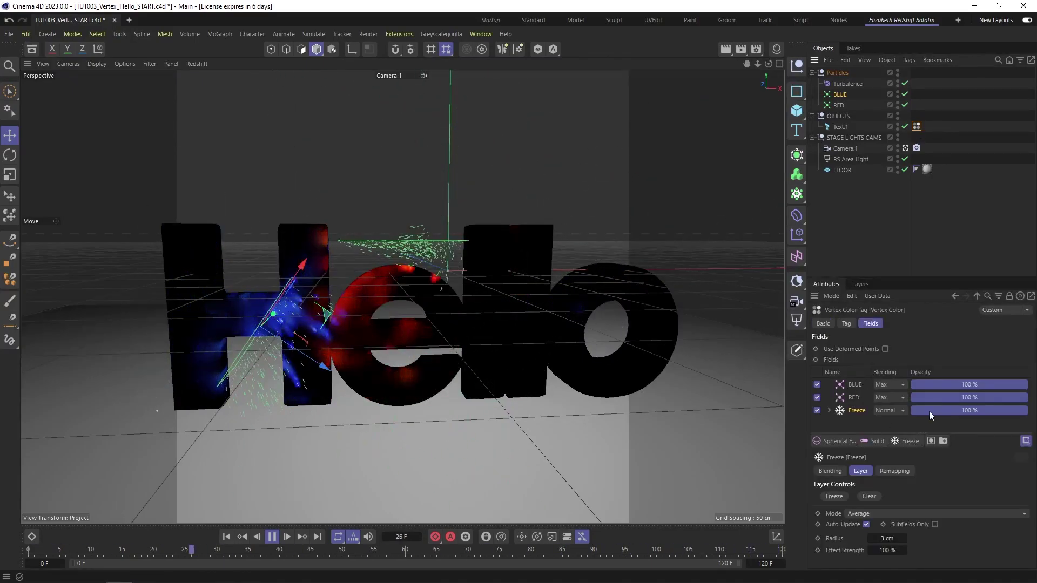
click(943, 441)
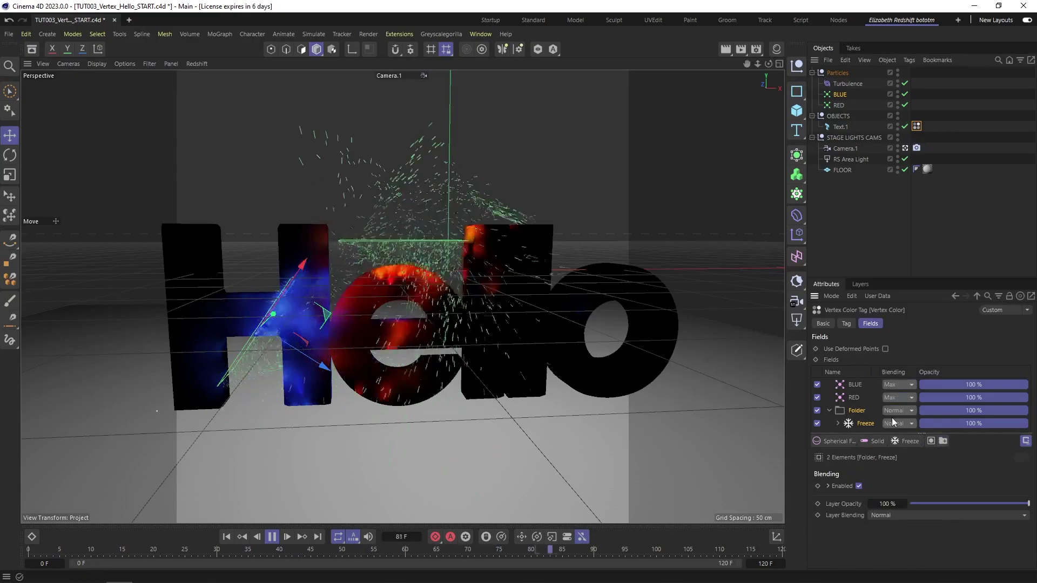
key(ctrl+z)
click(858, 409)
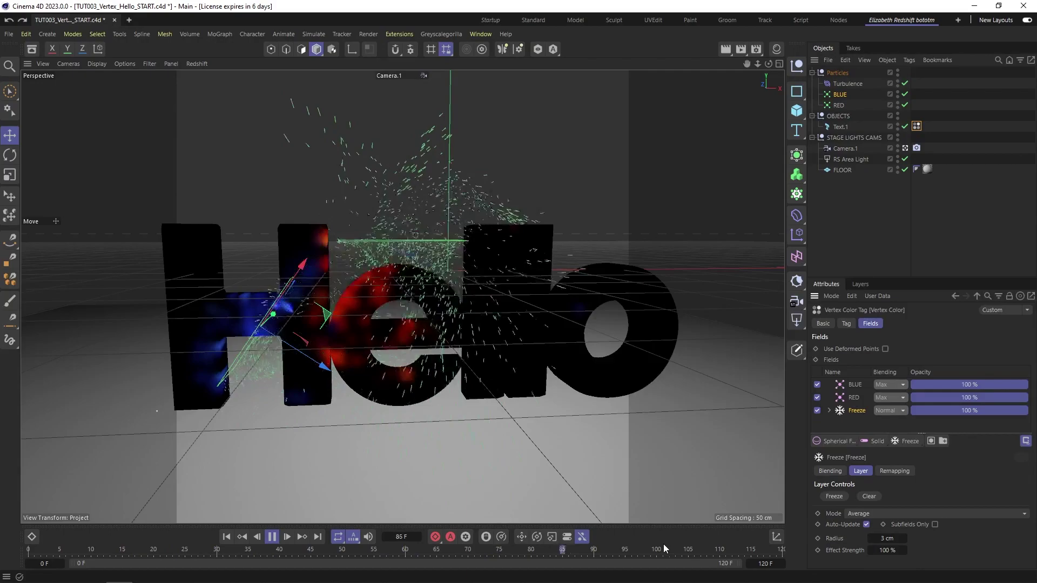
key(ctrl+s)
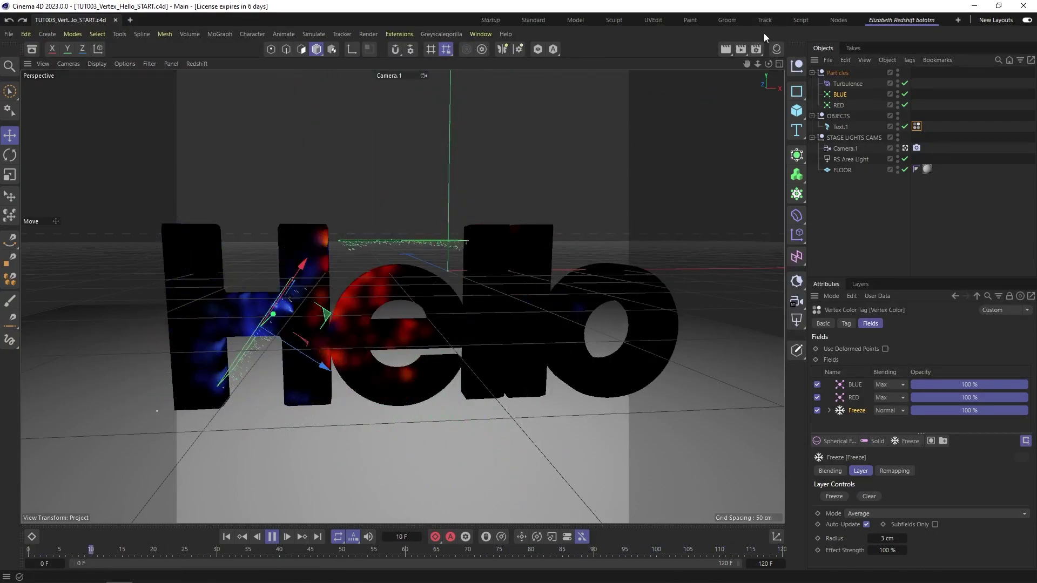
- Open the Redshift RenderView and create a new RS Standard material
click(776, 49)
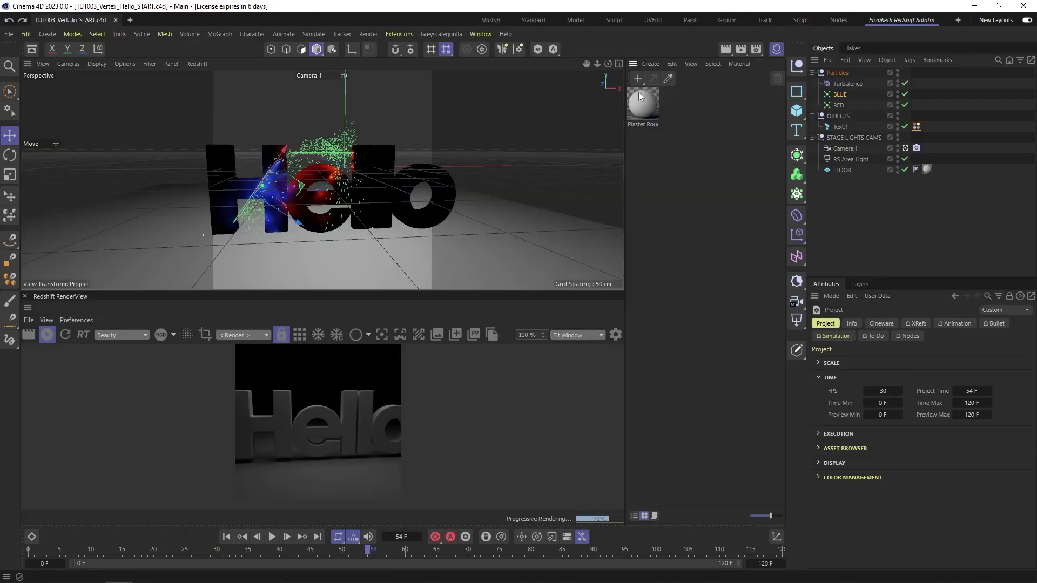
click(655, 66)
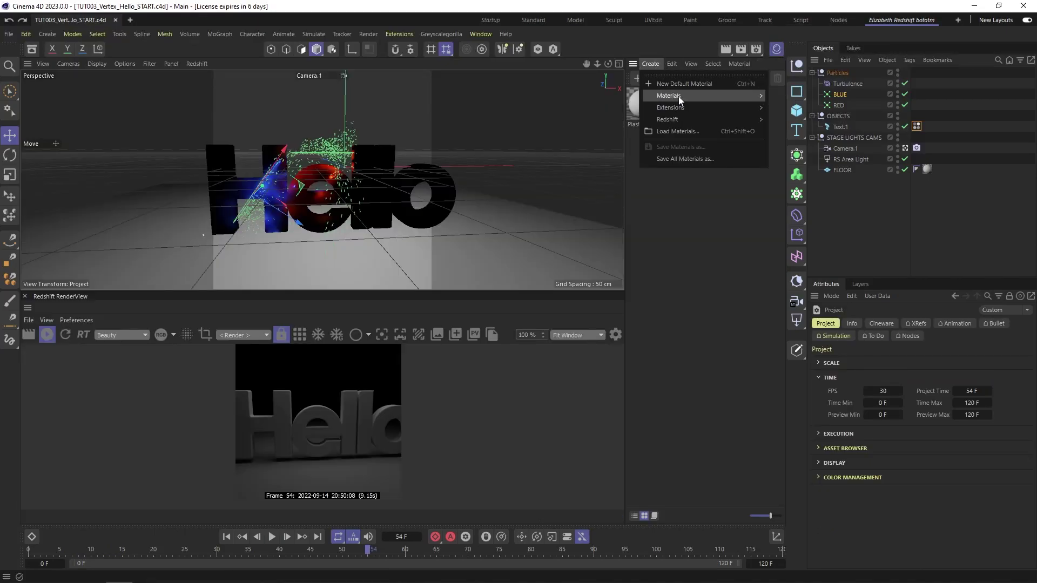
mouse_move(679, 96)
mouse_move(682, 116)
mouse_move(783, 122)
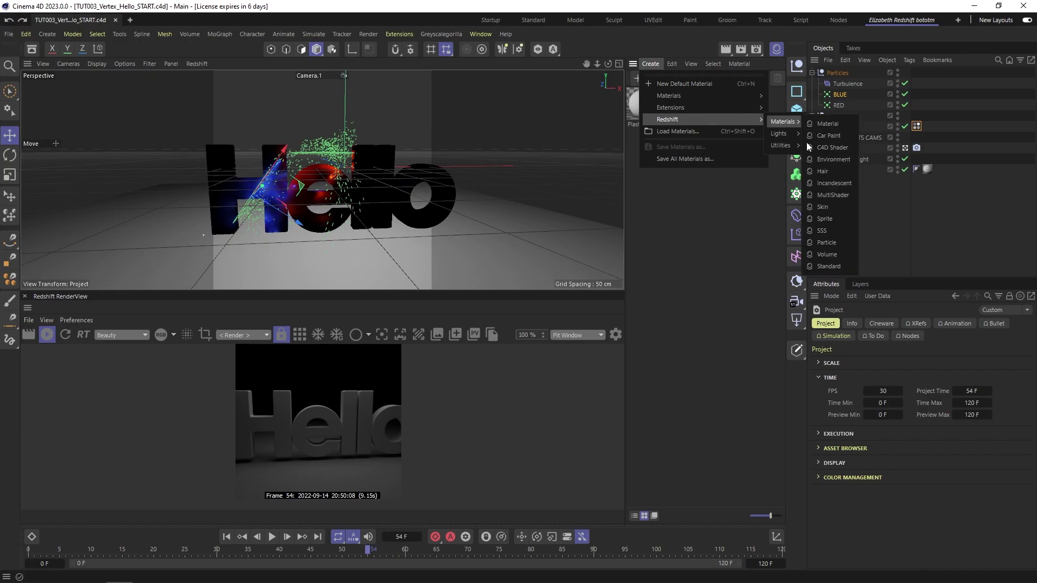
click(821, 266)
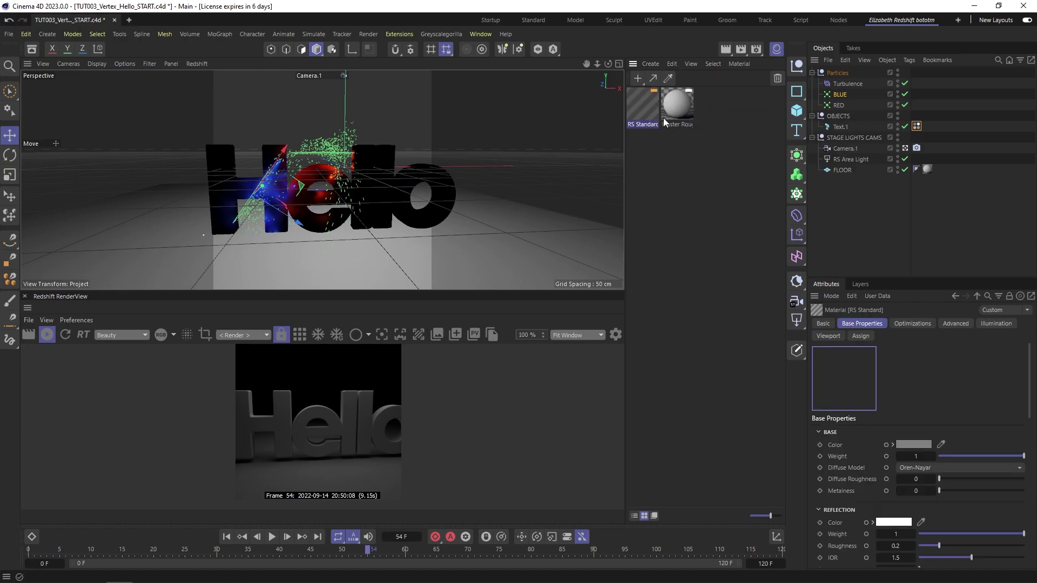
- Apply the RS Standard material to Text.1 and open its Node Editor
drag(656, 118, 876, 128)
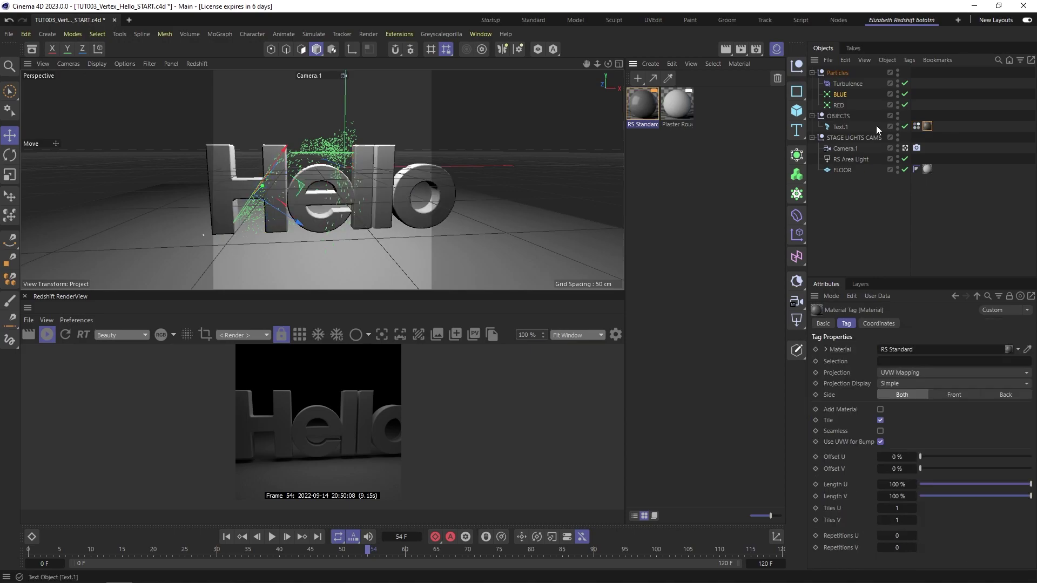
double_click(647, 111)
drag(744, 96, 401, 62)
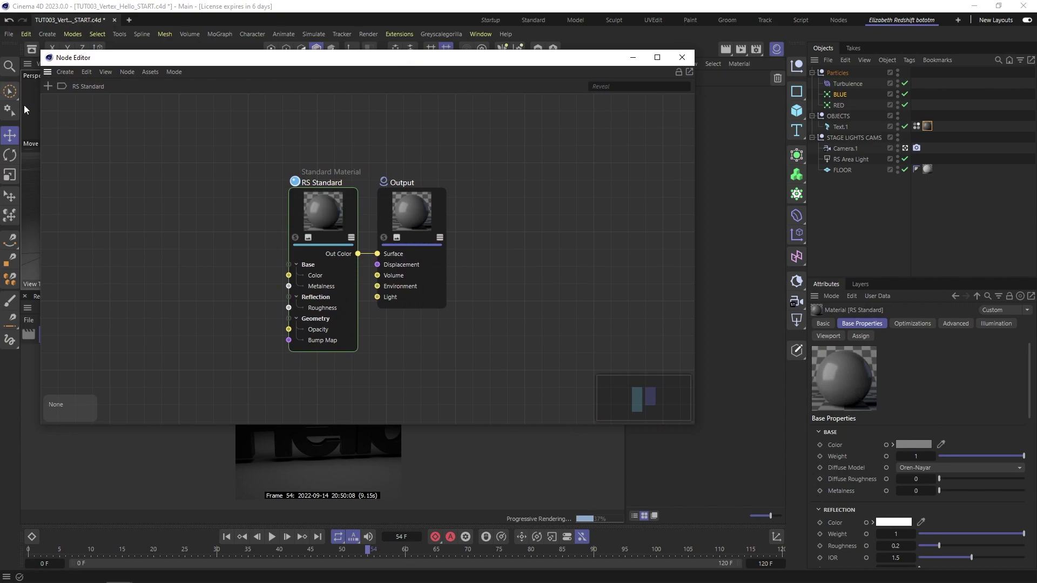
- Add a Vertex Attribute node feeding base Color, named from Text.1's vertex colour tag
click(48, 85)
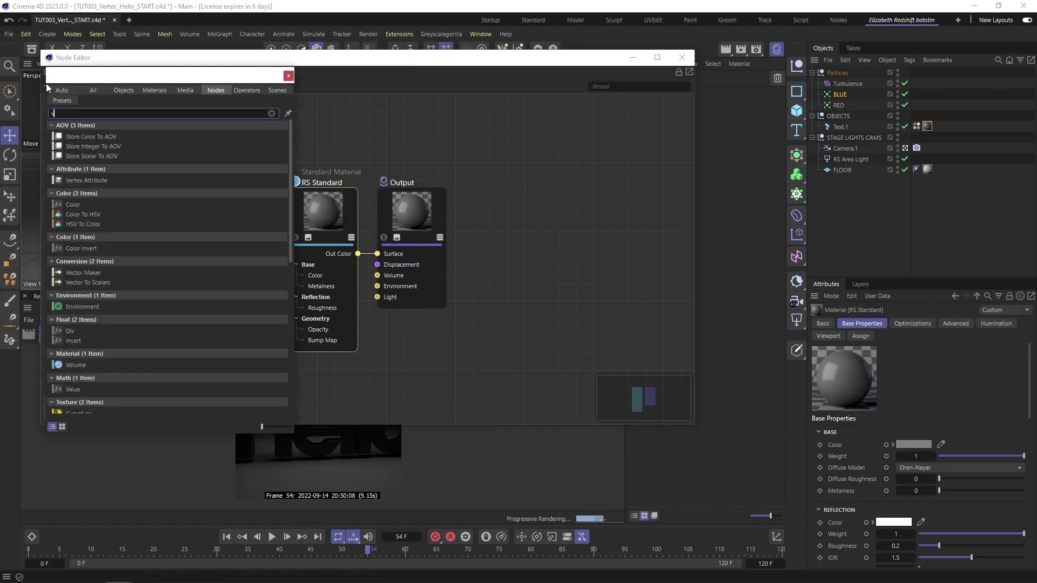
text(vert)
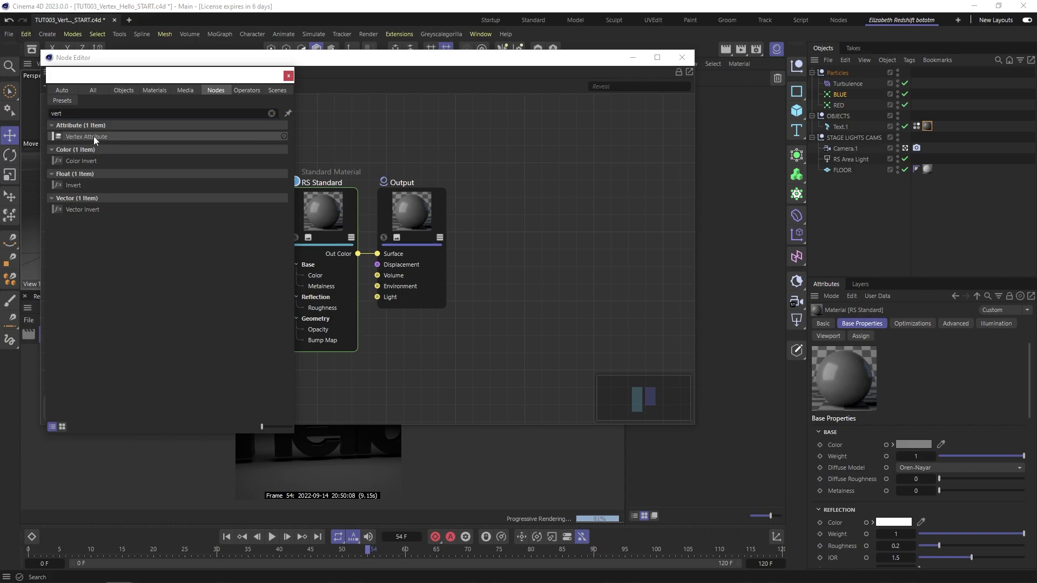
double_click(93, 136)
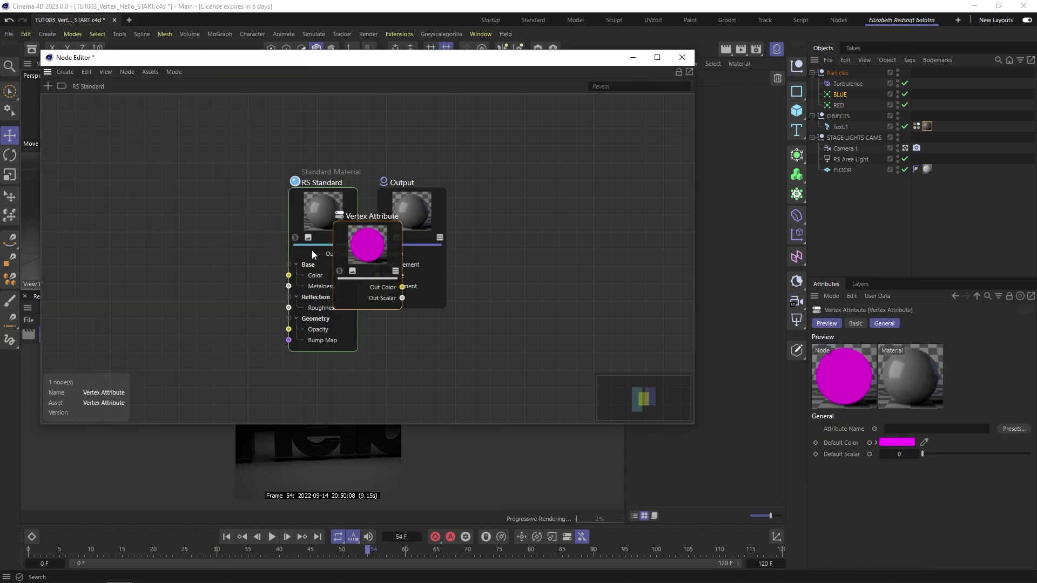
drag(348, 229, 189, 194)
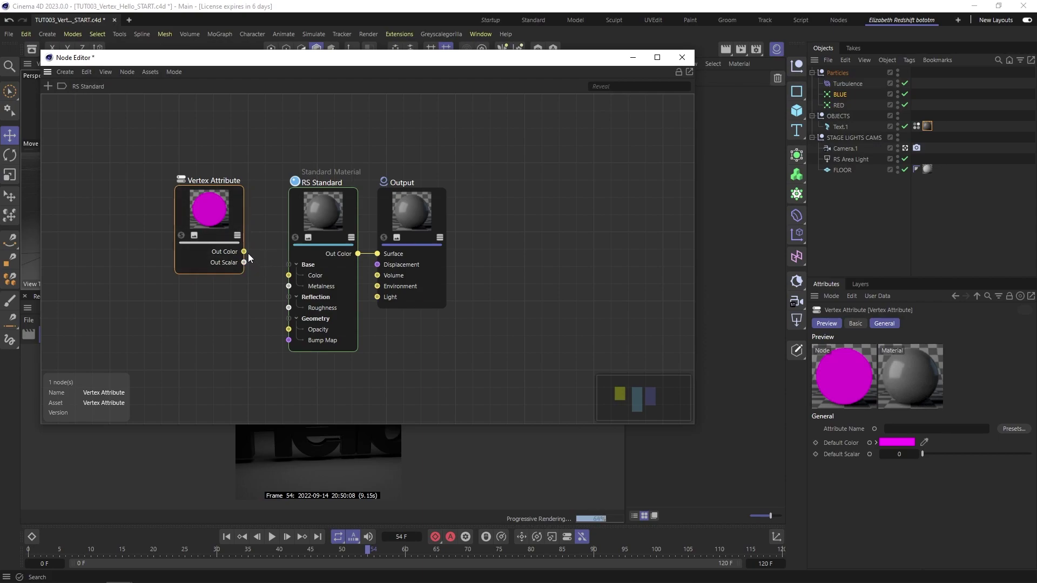
drag(244, 252, 288, 275)
click(218, 254)
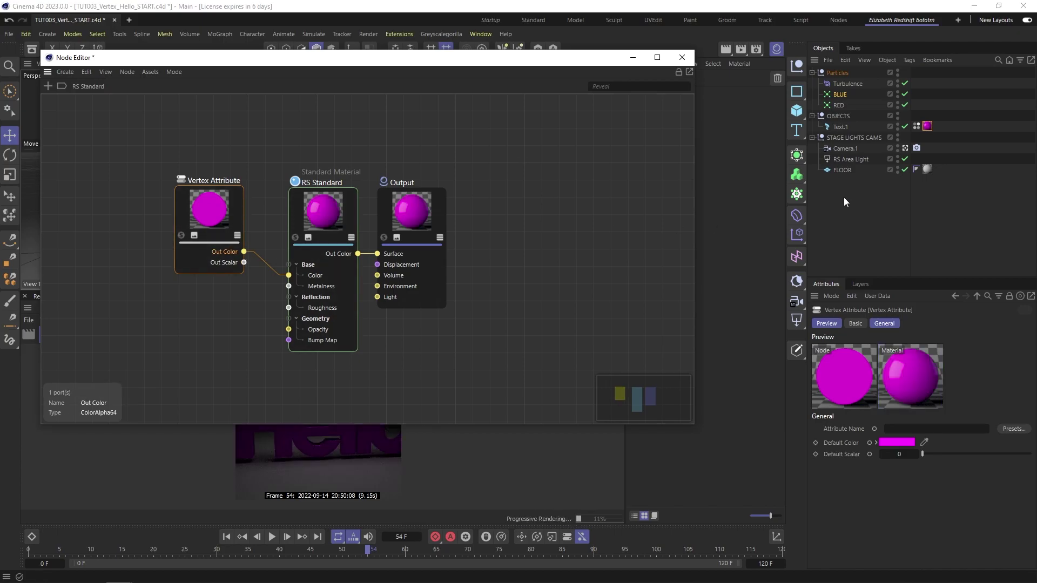
drag(920, 128, 911, 431)
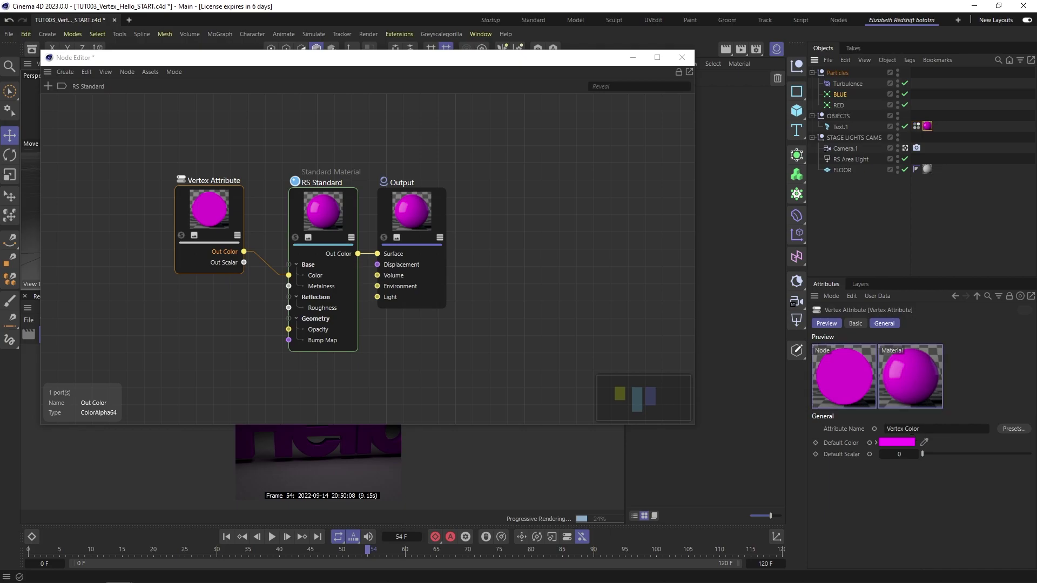
- Set the Default Color to black and reflection roughness to 1, then go to frame 58
click(898, 442)
mouse_move(829, 507)
mouse_down()
mouse_move(821, 556)
mouse_move(791, 559)
mouse_up()
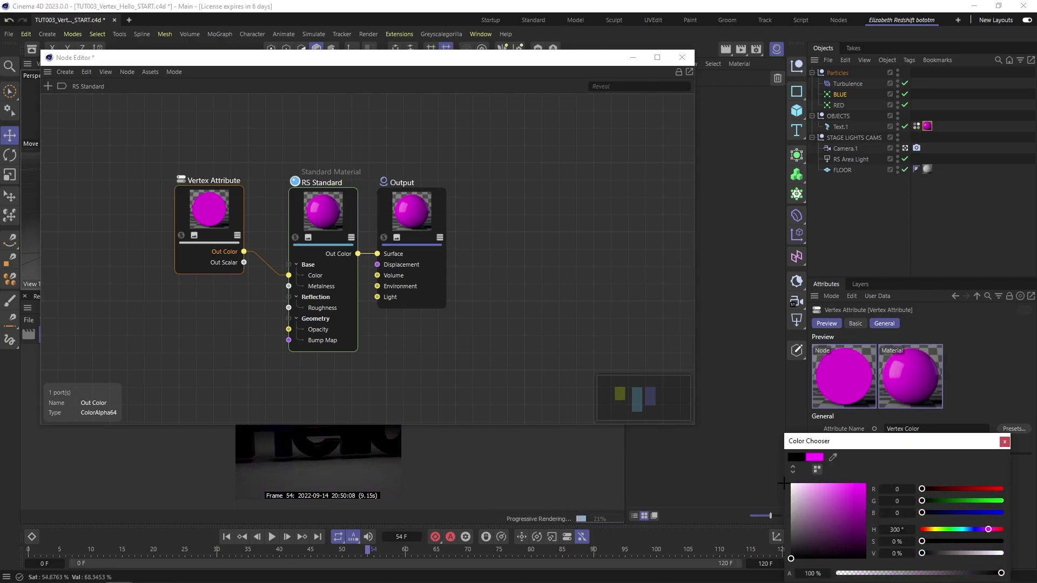
click(1004, 442)
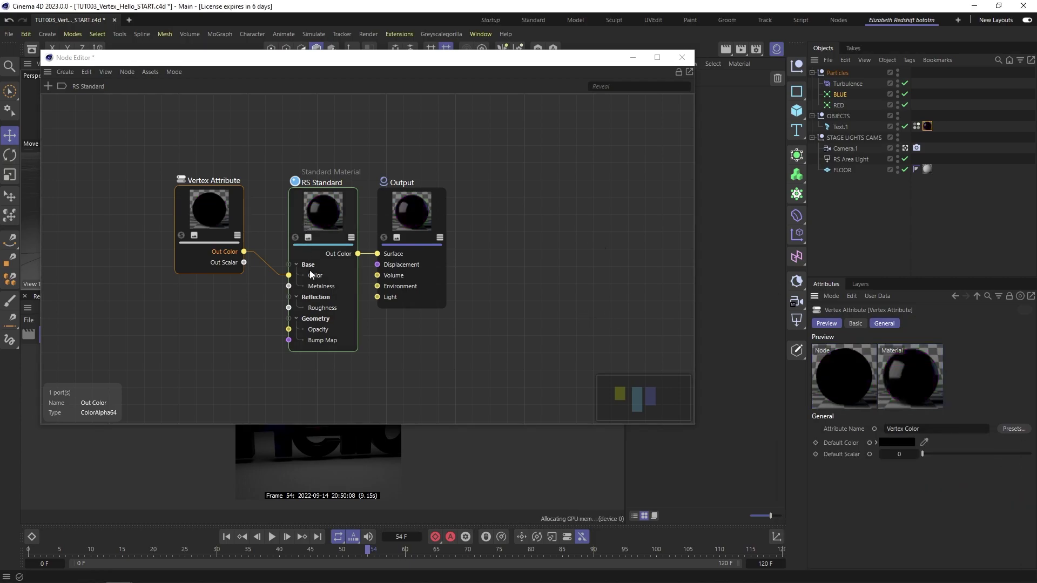
click(310, 251)
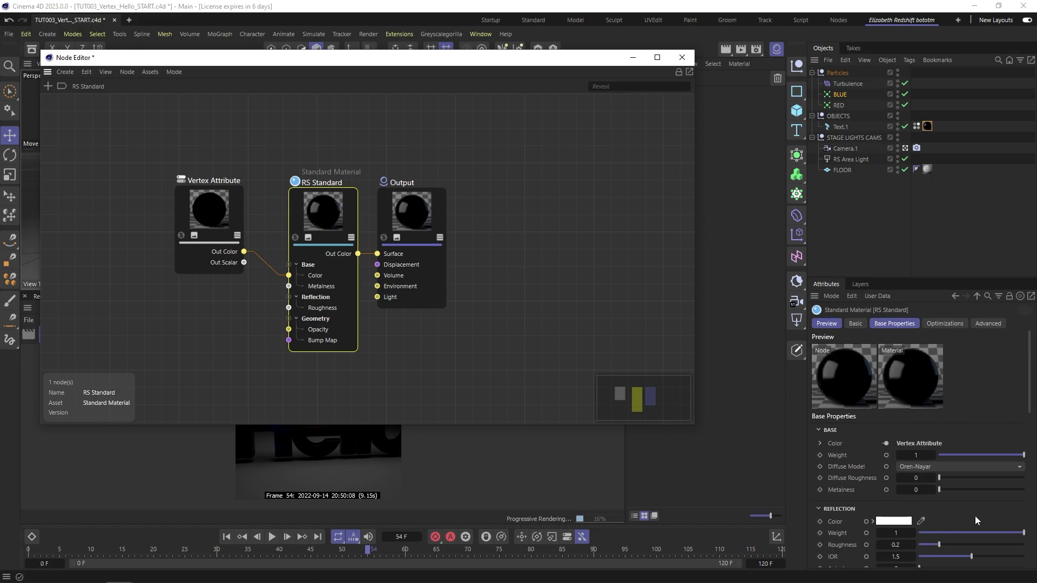
drag(942, 546, 1033, 555)
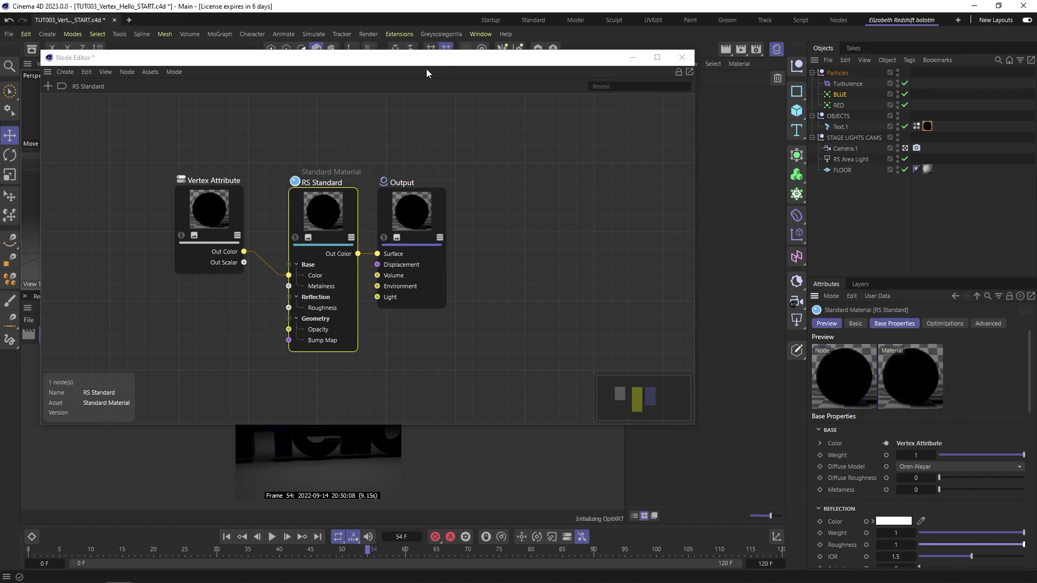
click(361, 551)
drag(359, 549, 393, 547)
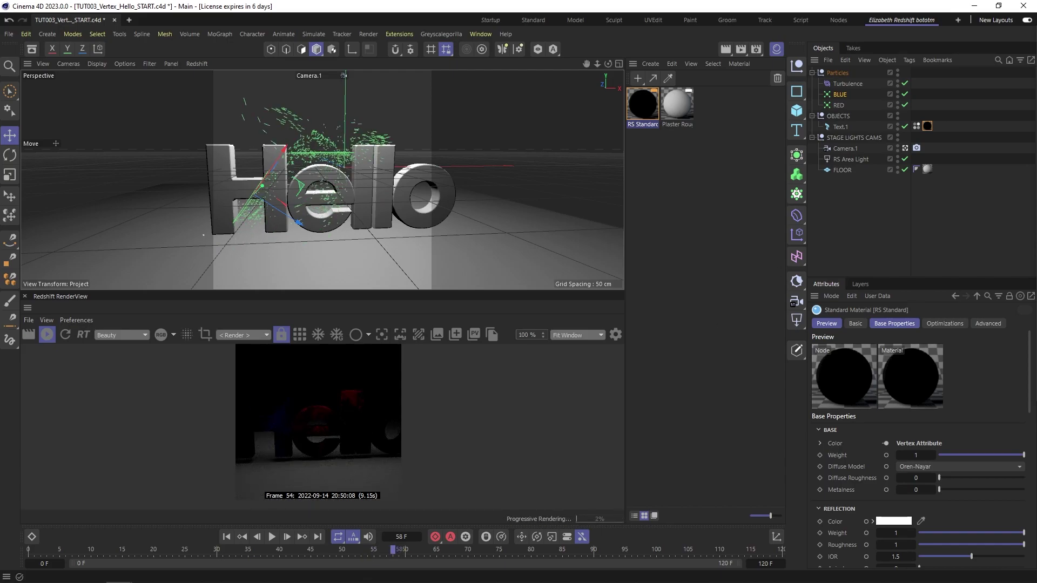
- Connect the Vertex Attribute Out Color to the RS Standard Emission Color
key(alt+Tab)
drag(950, 73, 722, 43)
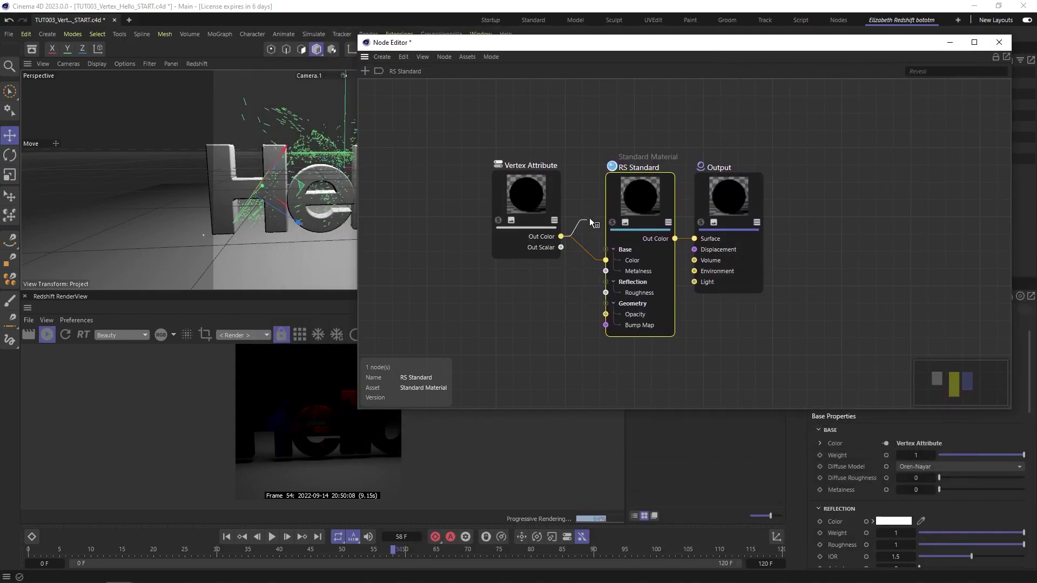
drag(616, 208, 616, 208)
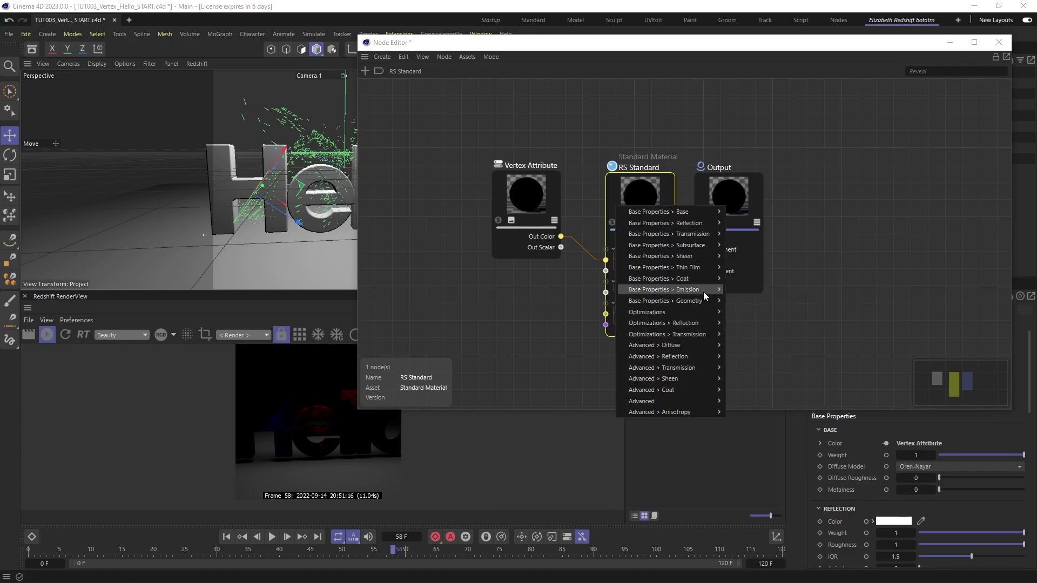
mouse_move(703, 294)
click(745, 290)
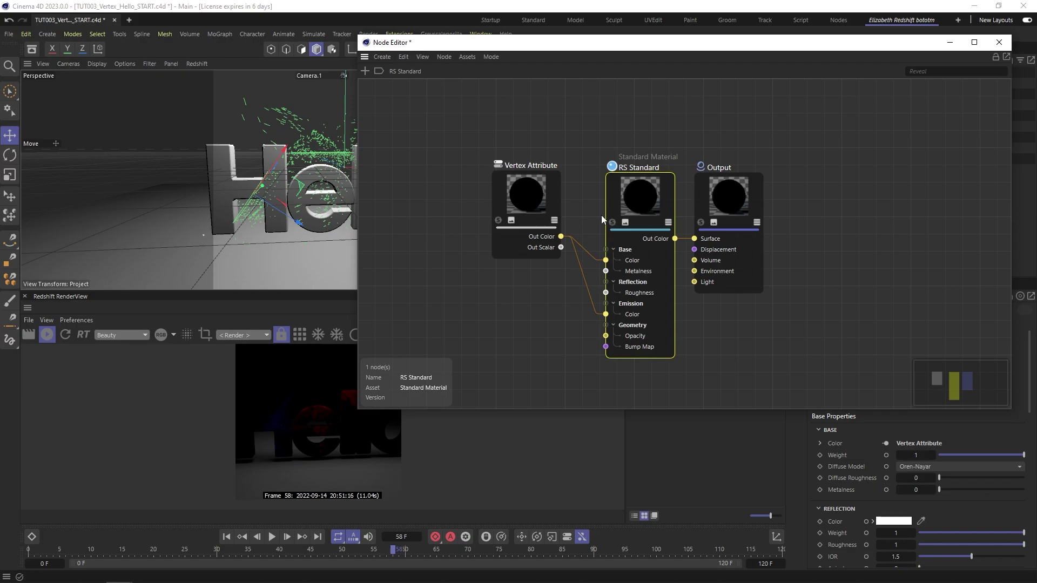
drag(805, 43, 772, 1)
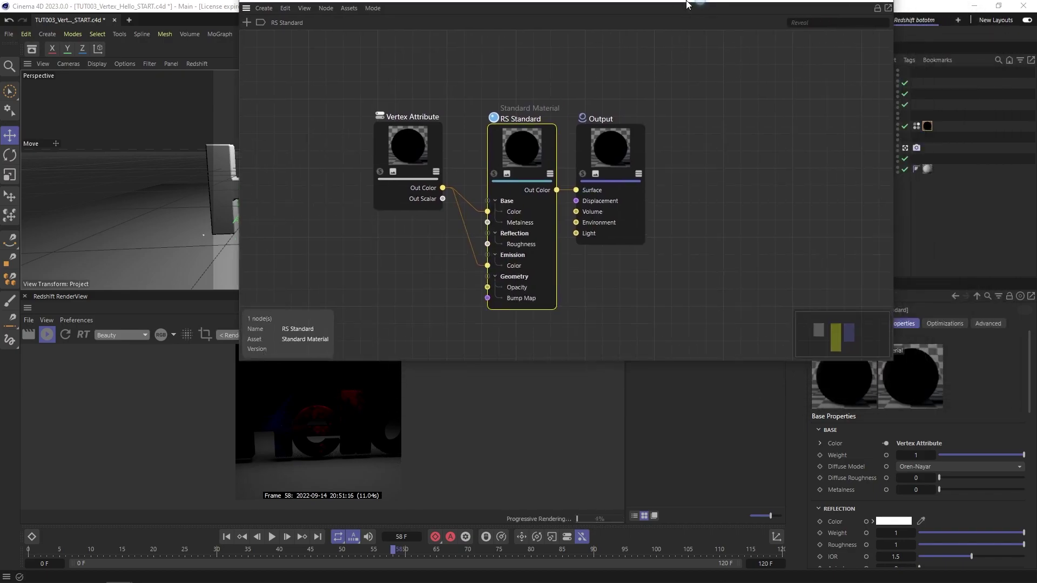
click(999, 6)
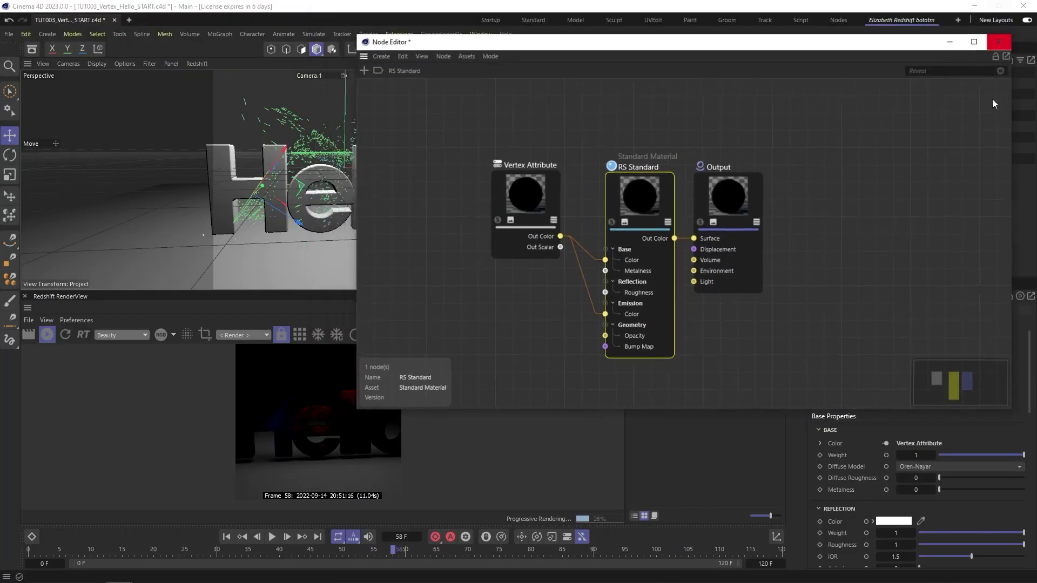
- Set the Emission Weight to 1 and reframe Hello in the viewport
click(958, 429)
scroll(957, 433, down, 3)
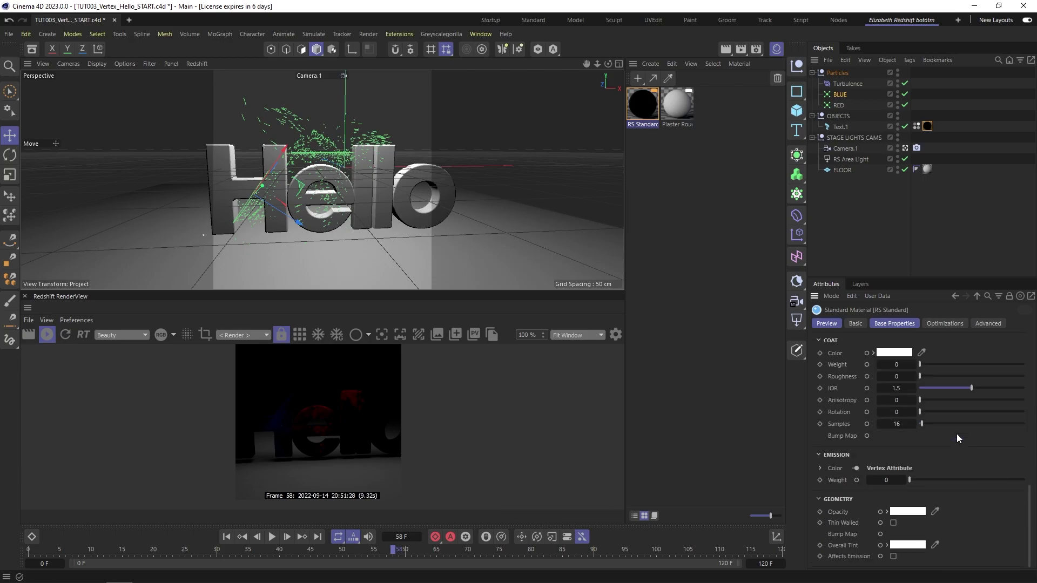
click(889, 480)
text(1)
key(Return)
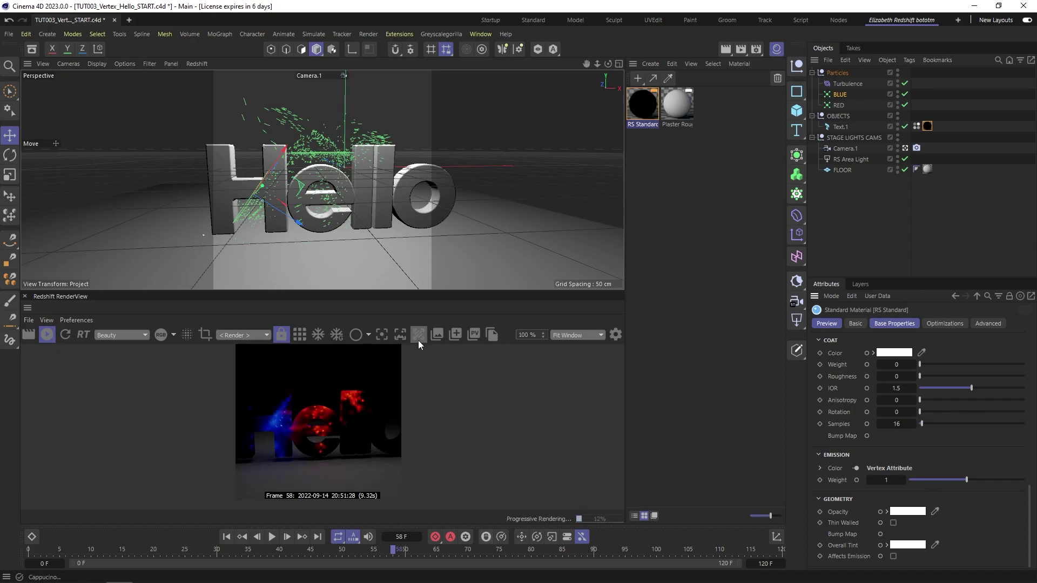
scroll(422, 256, up, 2)
alt+middle_drag(365, 207, 397, 196)
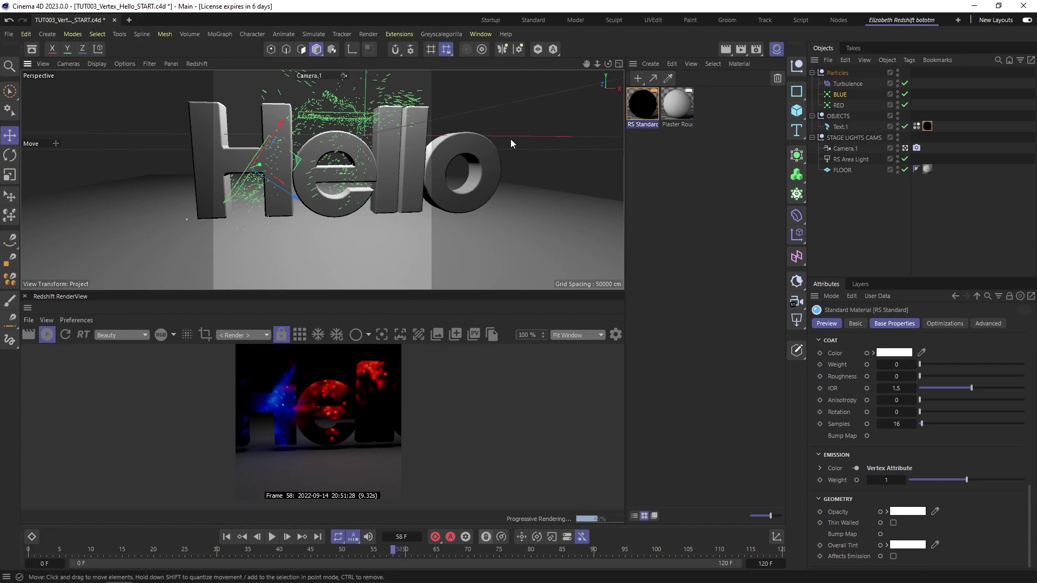
- Open Render Settings and review Sampling, Motion Blur, Globals, GI, Caustics and AOV pages
click(757, 49)
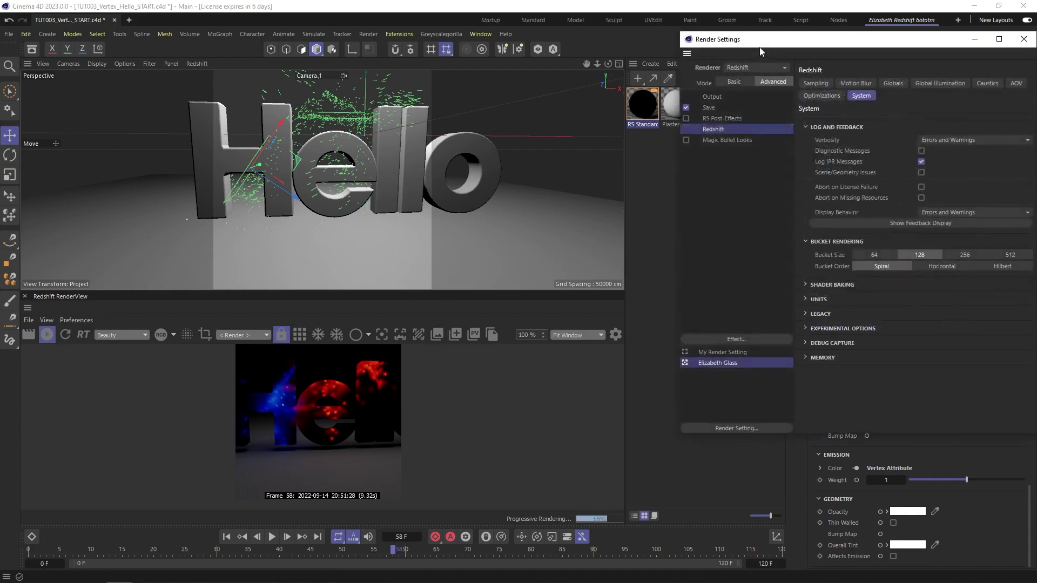
drag(757, 47, 620, 67)
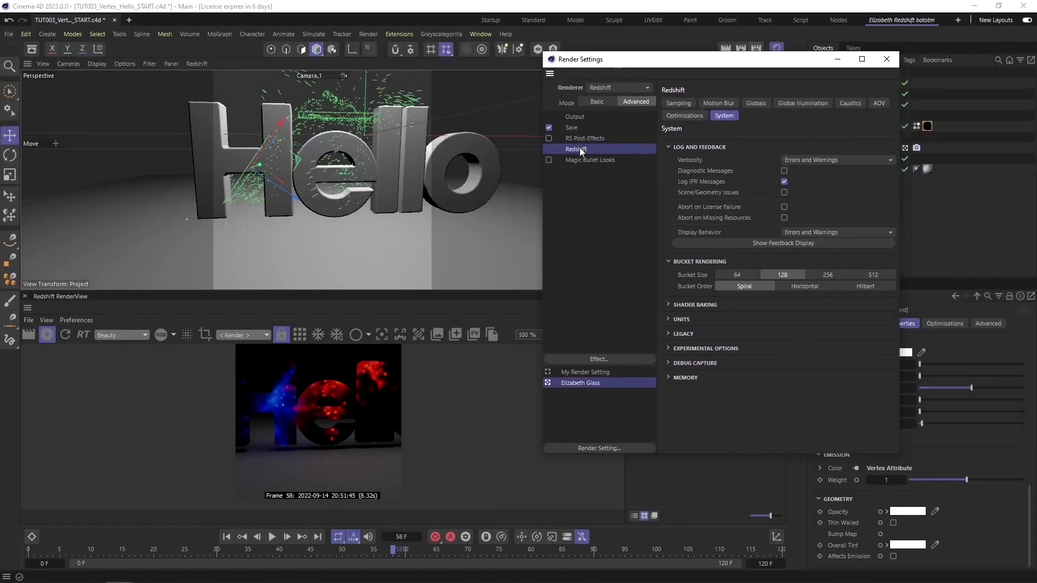
click(797, 103)
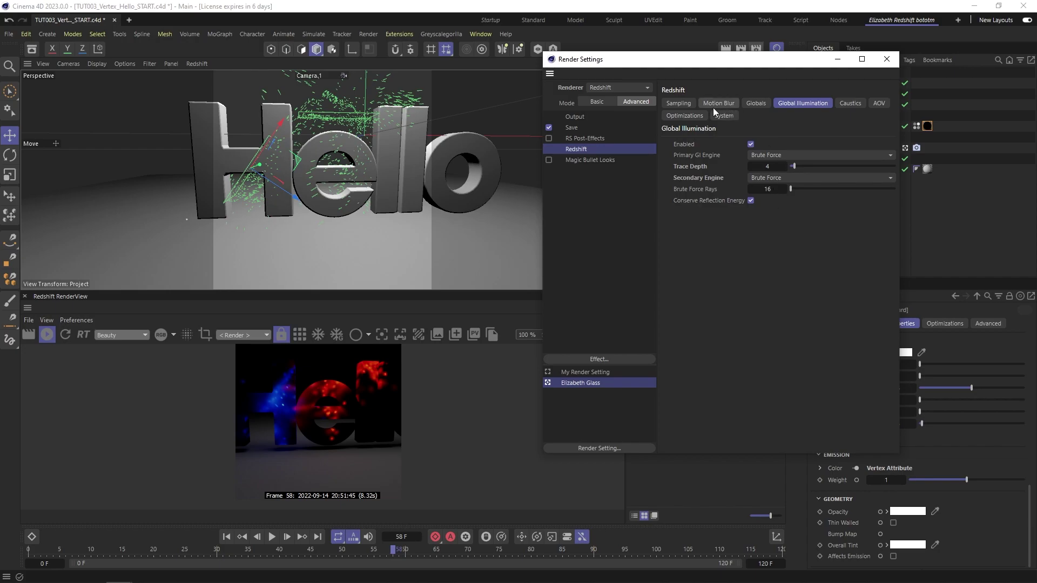
click(688, 105)
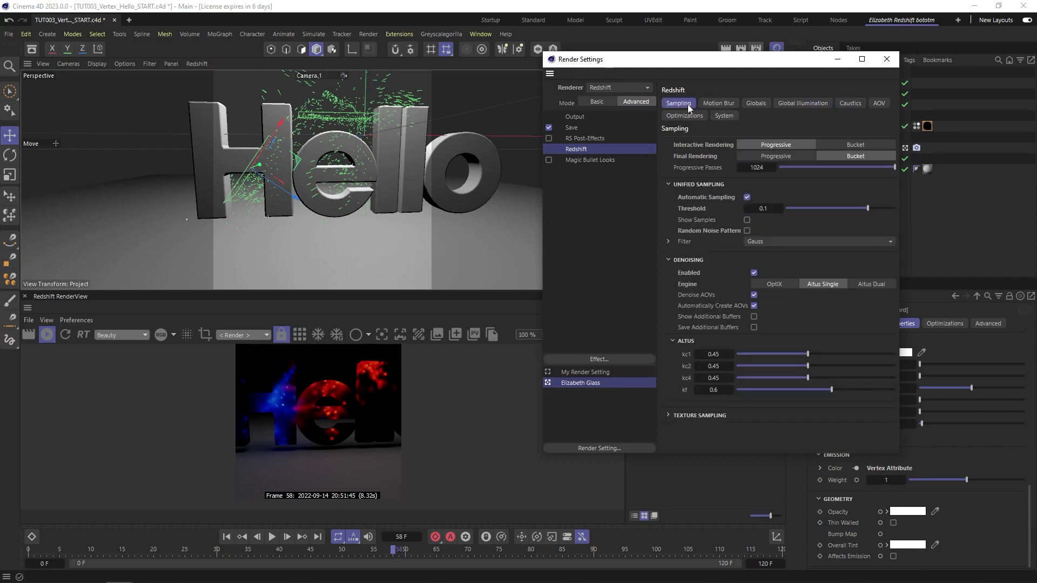
click(724, 103)
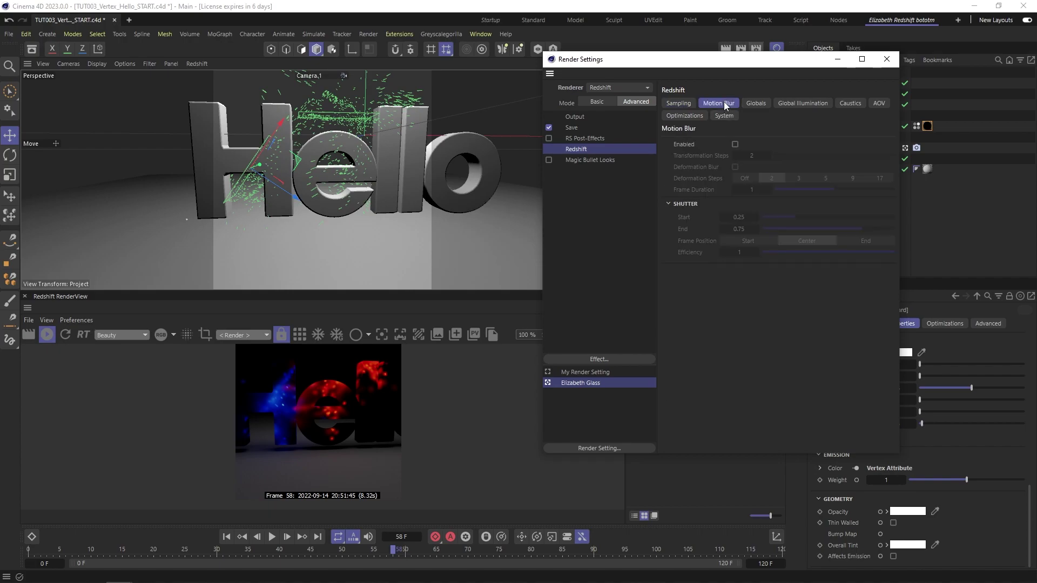
click(767, 102)
click(797, 102)
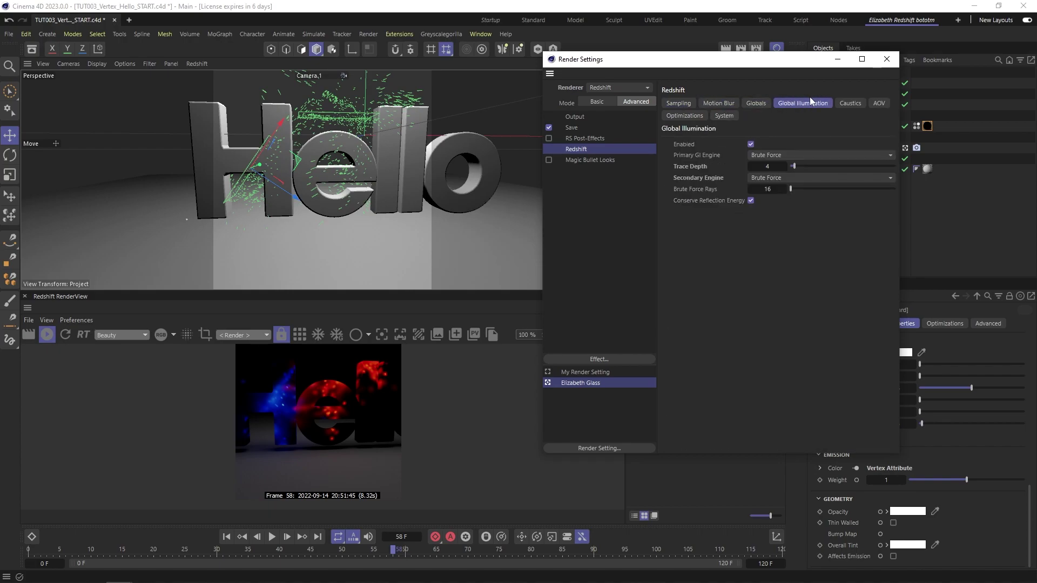
click(853, 104)
click(877, 103)
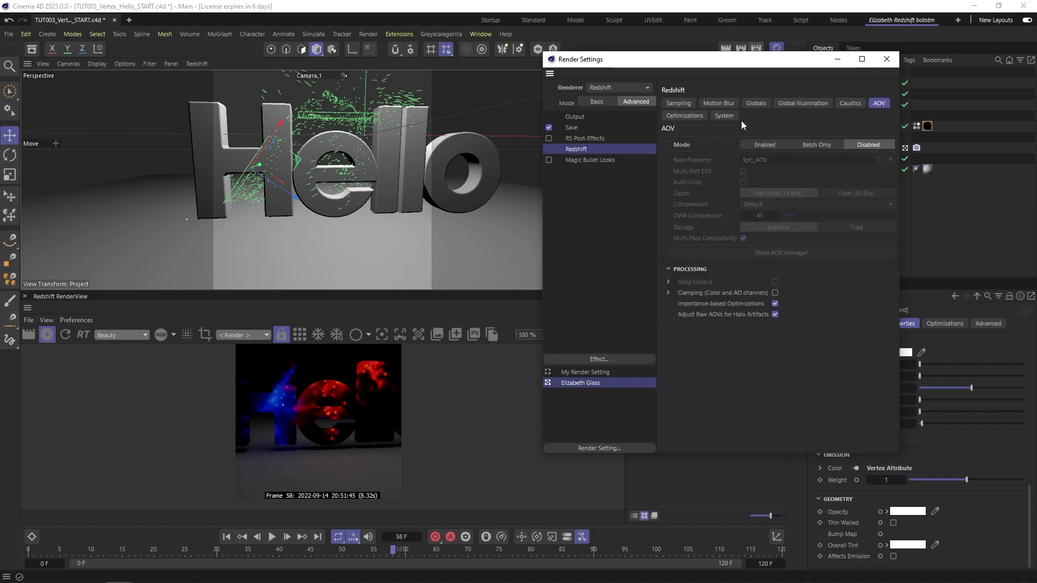
- Review the Optimizations and System pages, cycling back through the other Redshift tabs
click(683, 116)
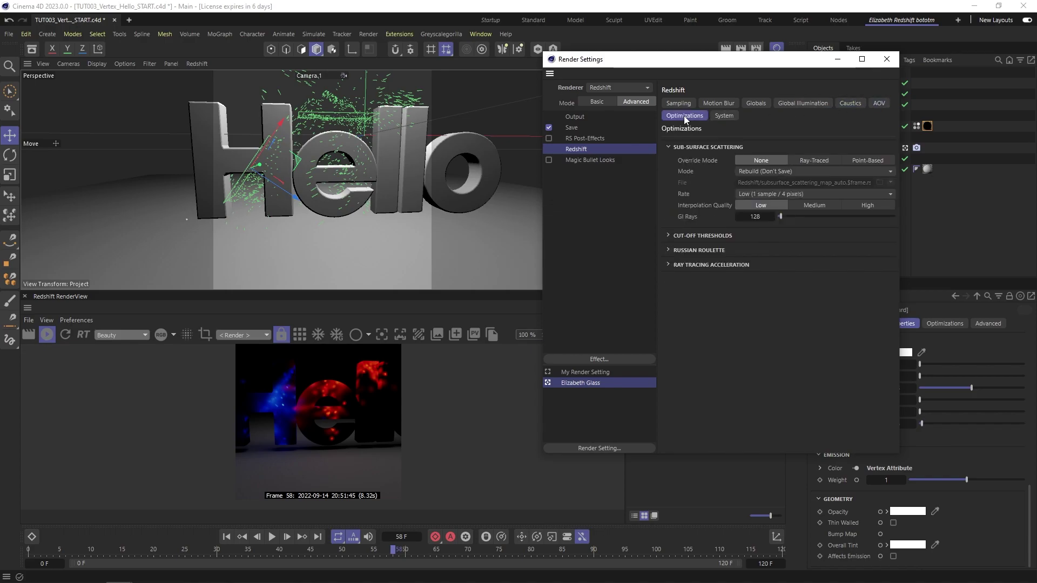
click(727, 115)
click(685, 116)
click(673, 103)
click(721, 103)
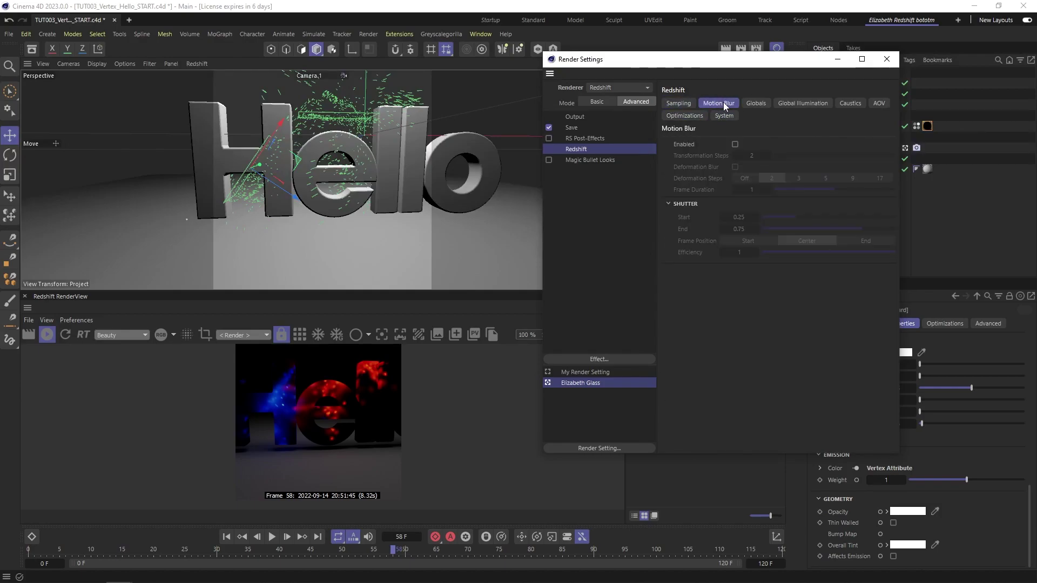
click(786, 101)
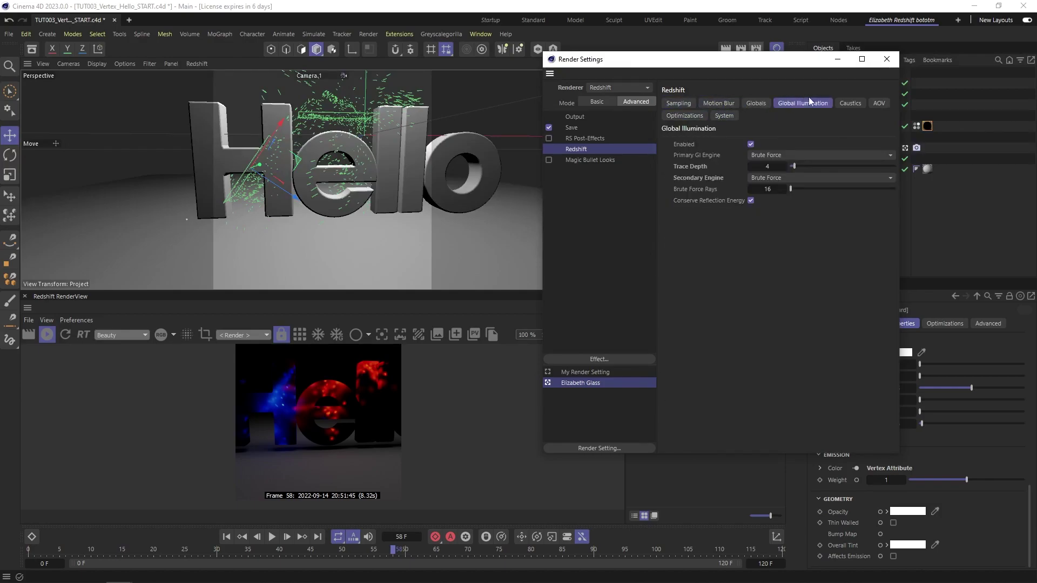
click(844, 103)
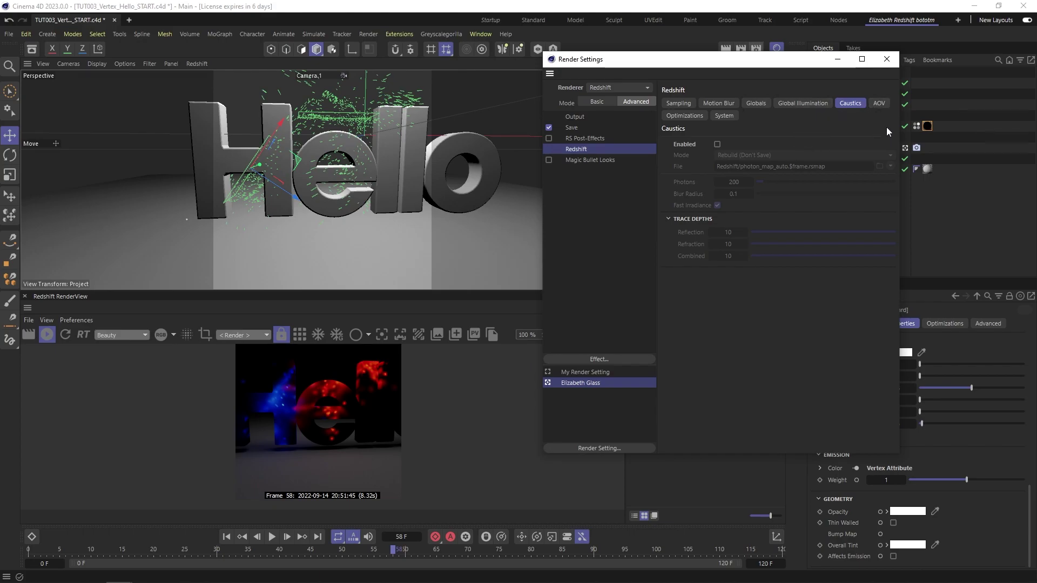
click(880, 104)
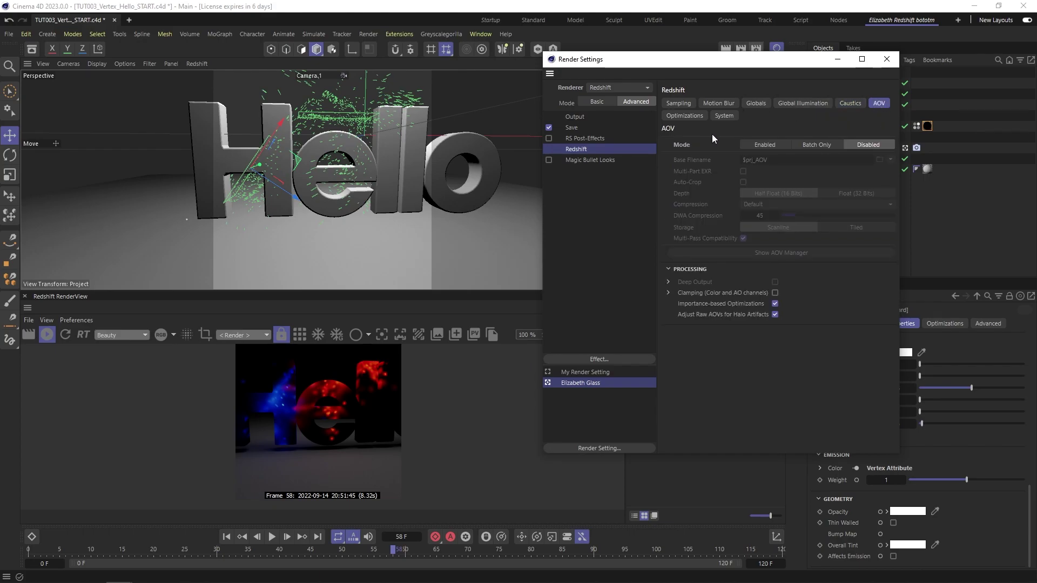
click(684, 116)
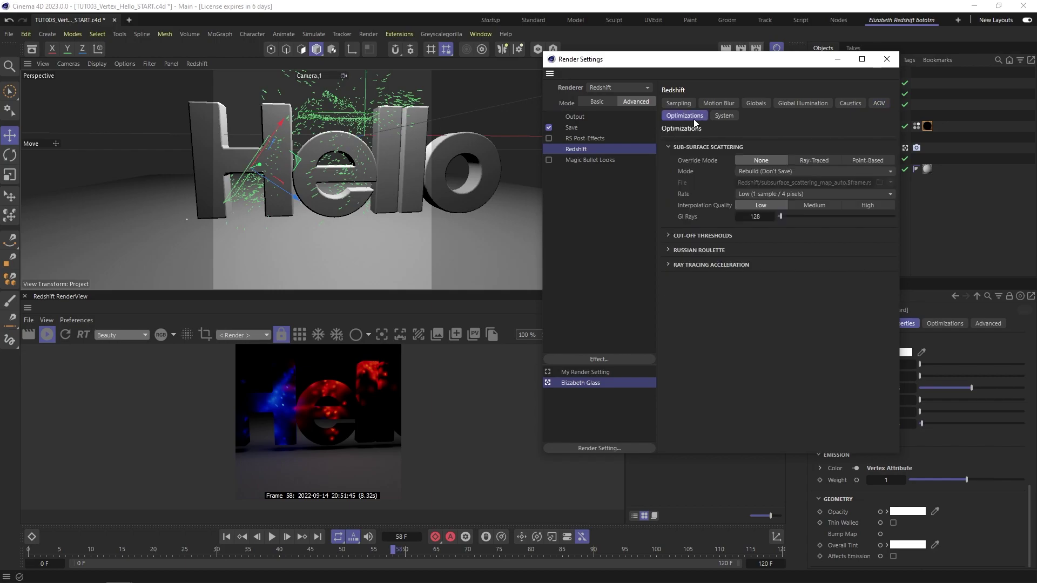
click(723, 115)
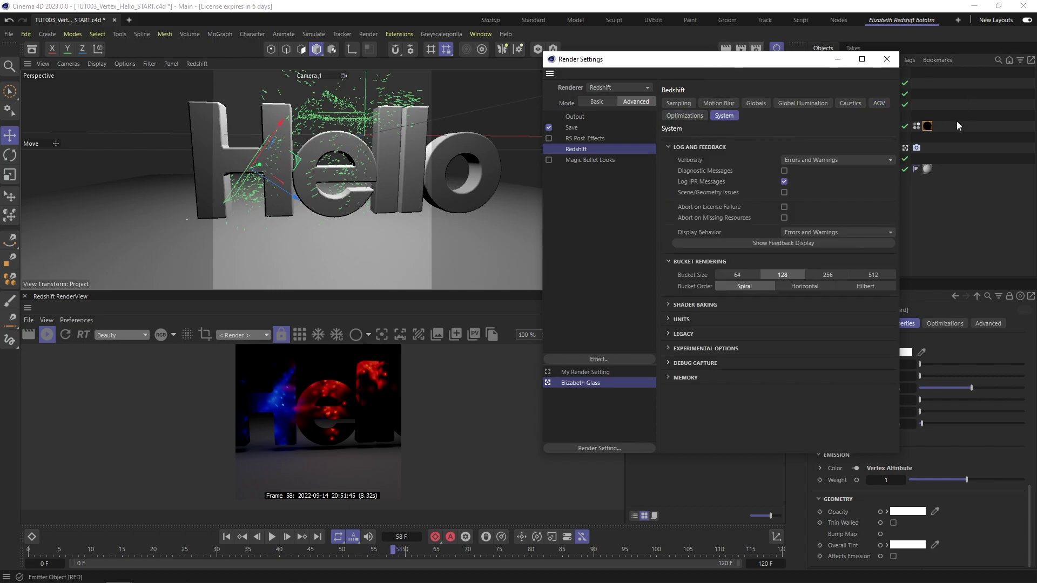
- Close Render Settings, scrub to frame 86, reframe Hello and deselect the material
click(886, 59)
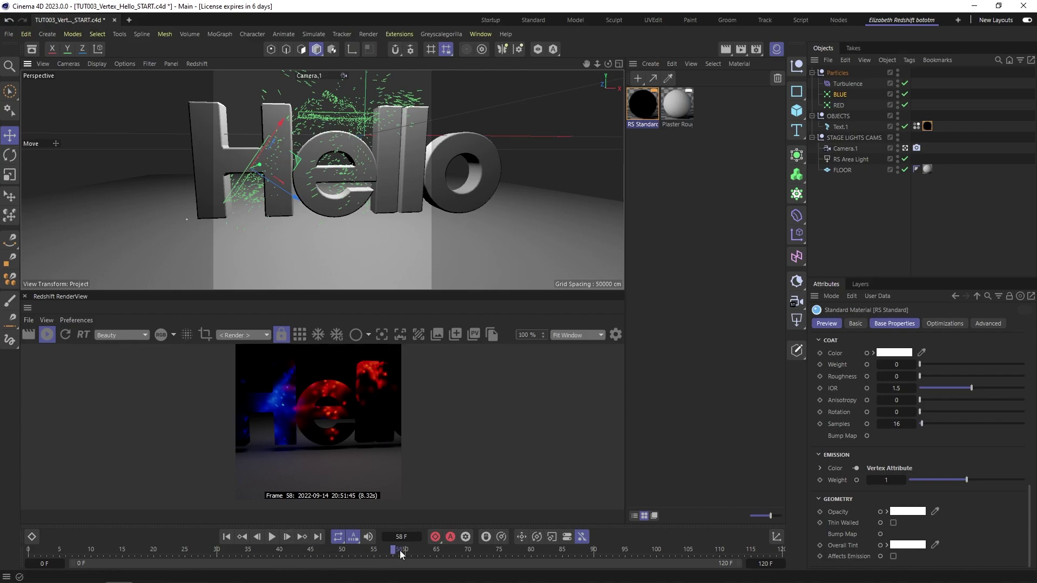
drag(446, 556, 569, 556)
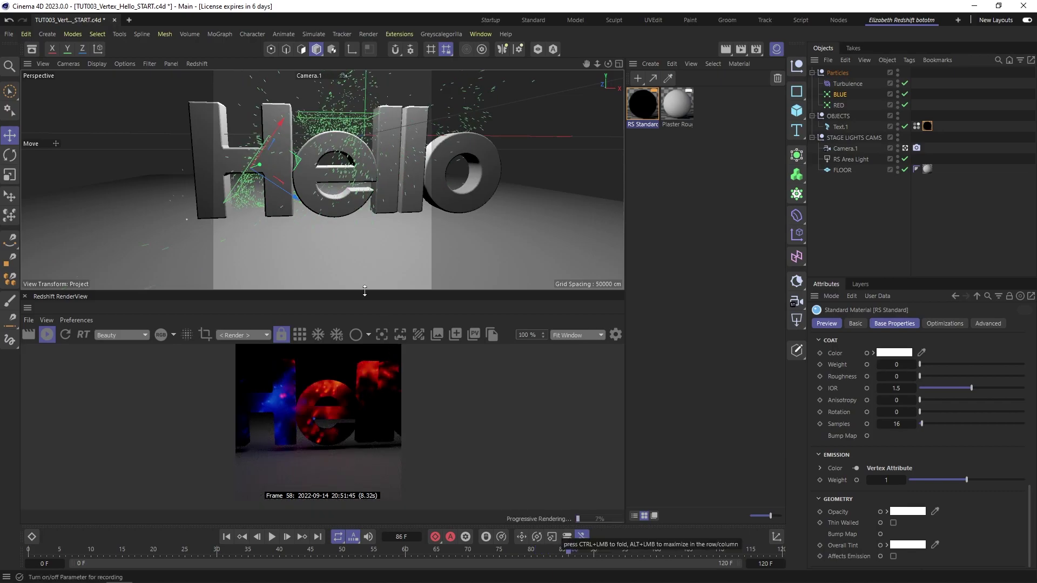
alt+middle_drag(324, 238, 331, 246)
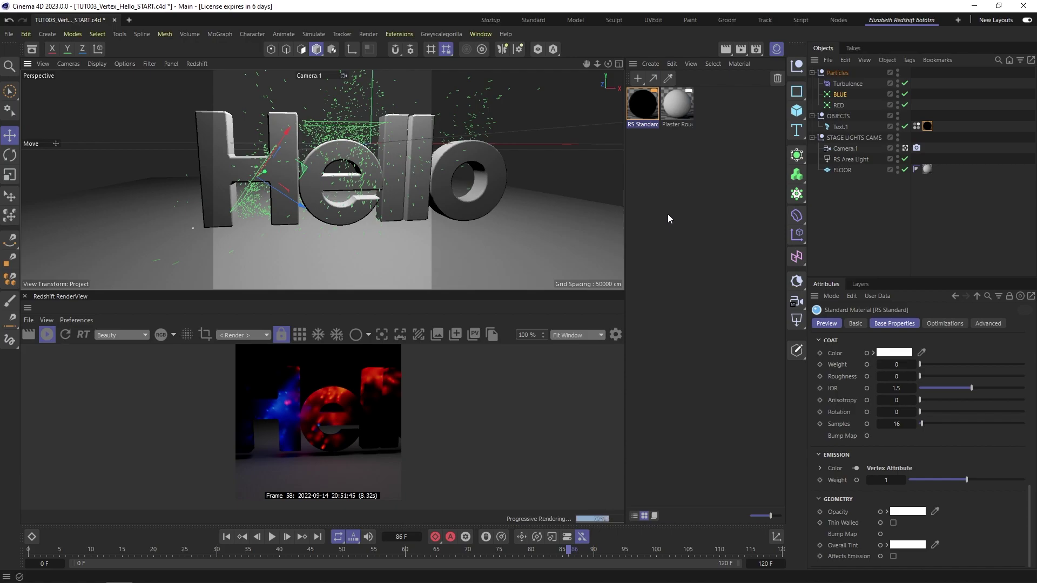
click(652, 235)
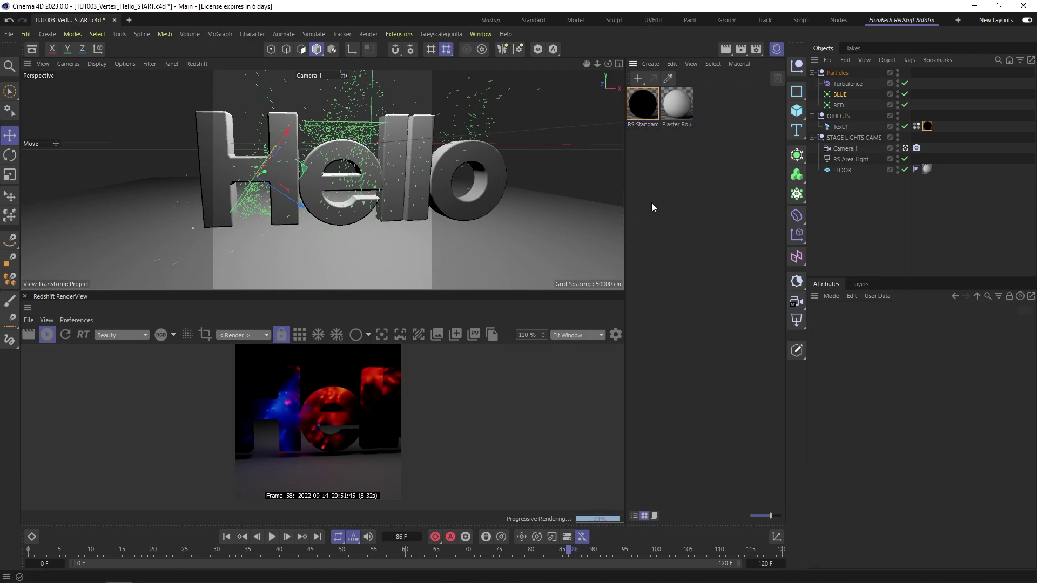
- Add the Redshift Glass Frosted preset from the Asset Browser and open its node graph
click(32, 50)
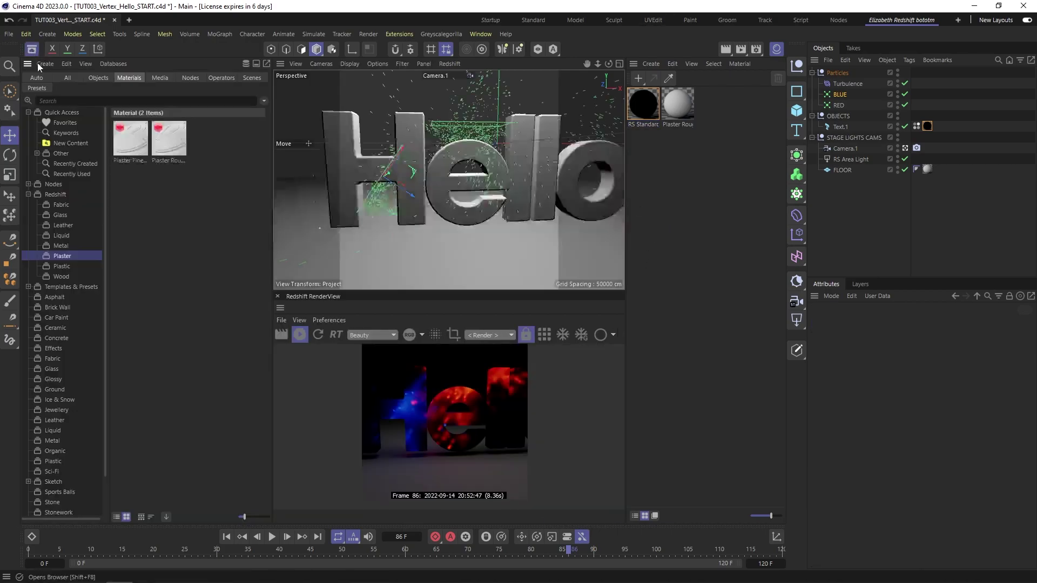
click(60, 215)
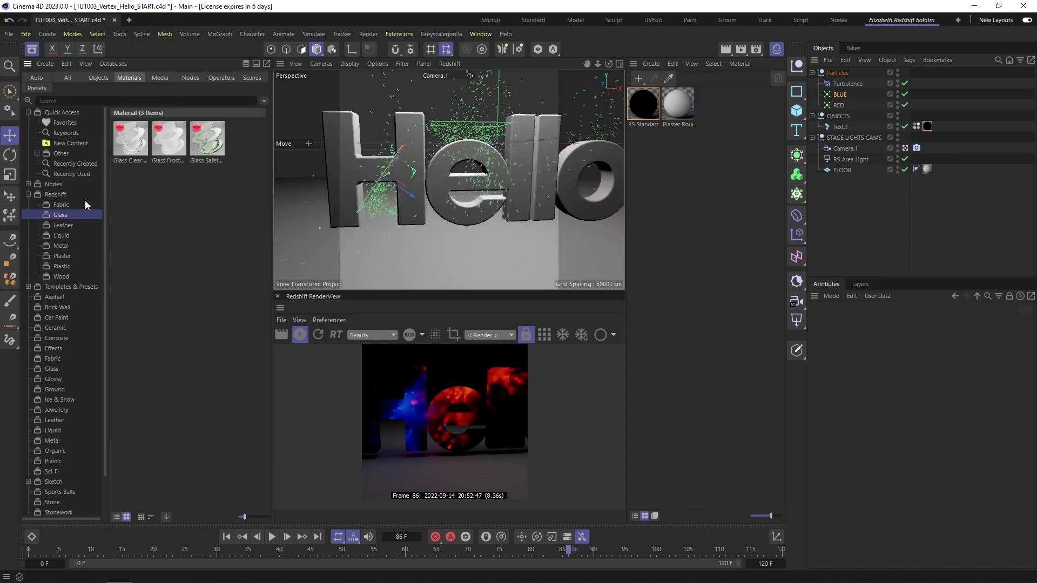
double_click(169, 147)
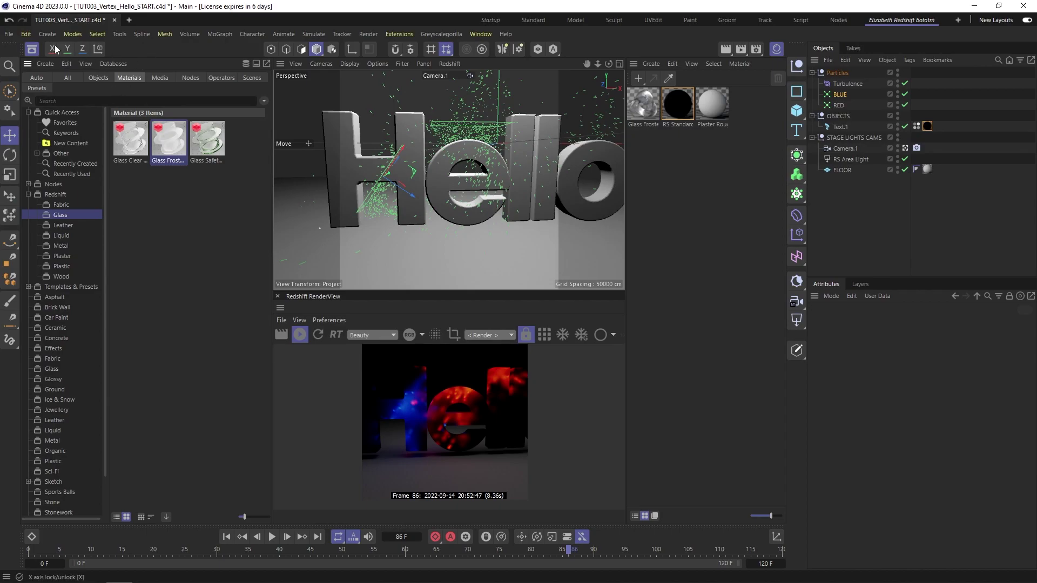
click(31, 49)
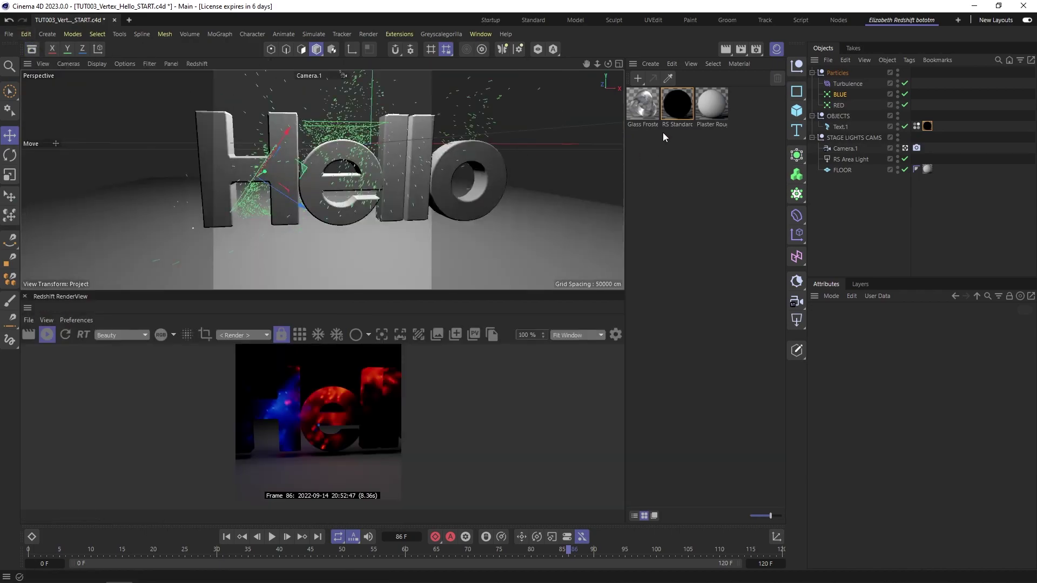
double_click(646, 101)
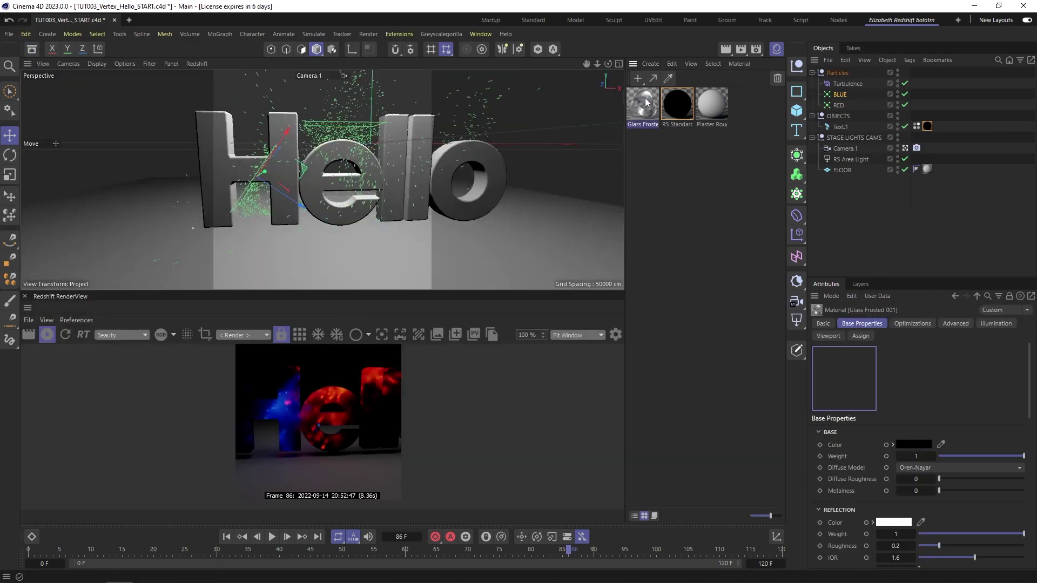
drag(858, 380, 796, 286)
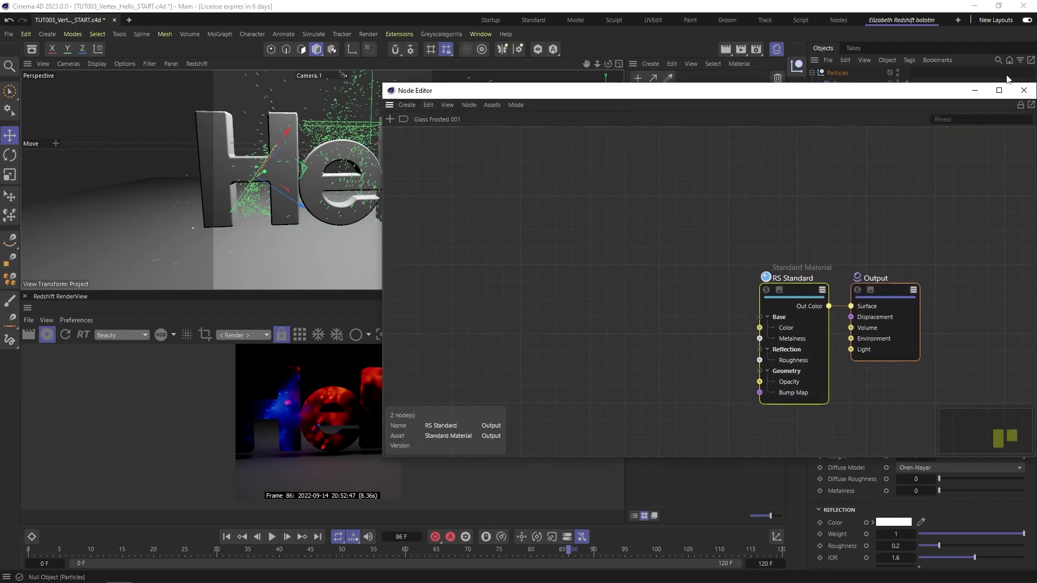
- Bring the glass RS Standard and Output nodes into the vertex-colour graph, placed above
click(1023, 90)
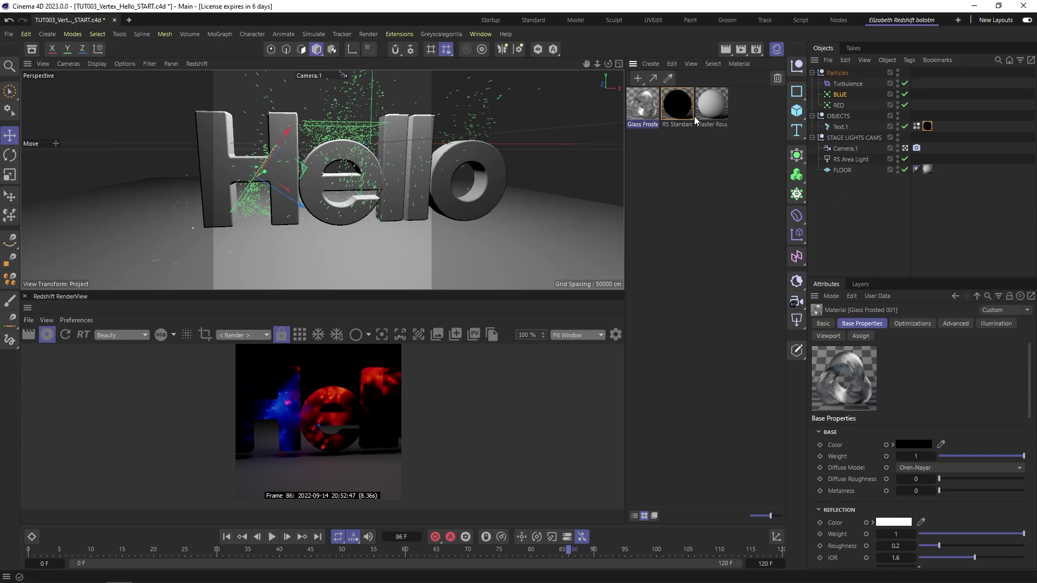
double_click(676, 107)
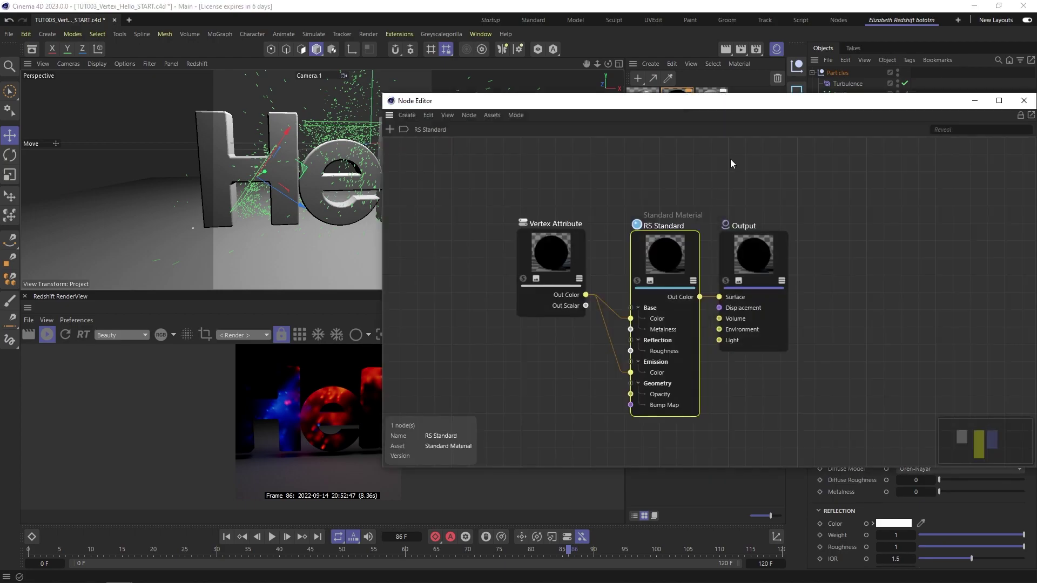
scroll(731, 206, down, 2)
scroll(745, 192, up, 2)
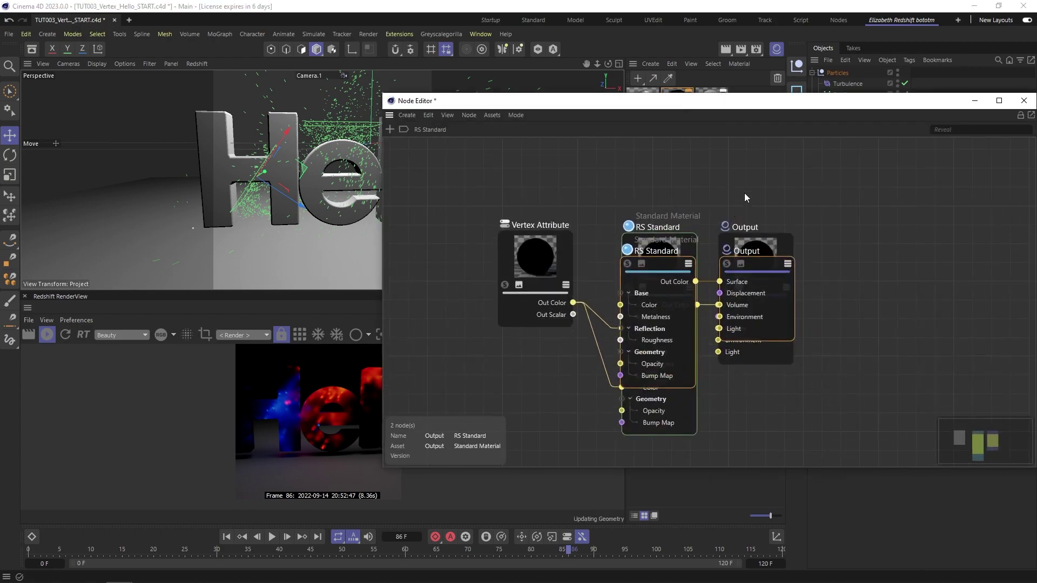
drag(677, 233, 656, 175)
click(673, 273)
scroll(656, 168, down, 3)
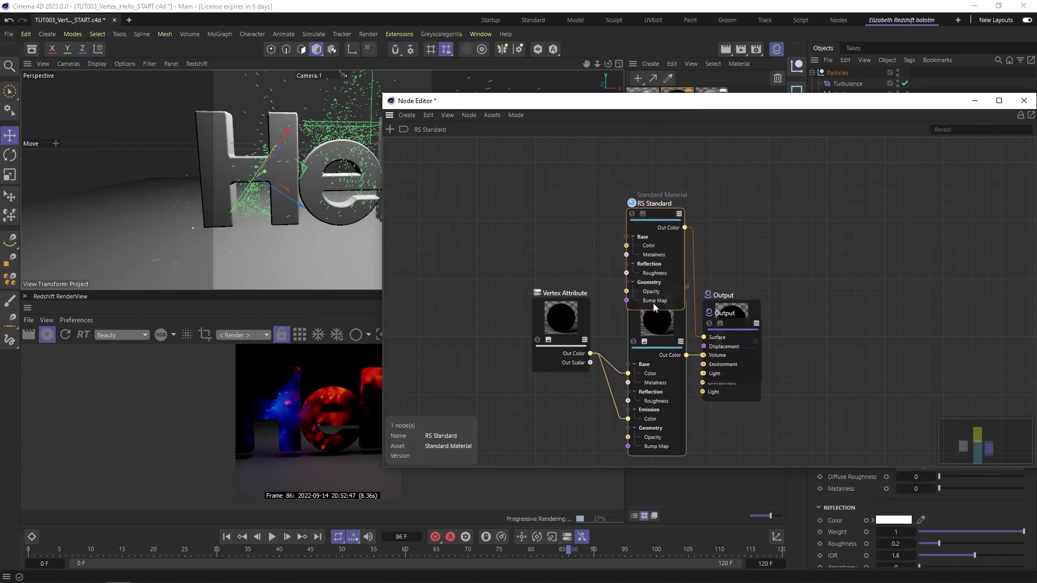
drag(657, 259, 657, 196)
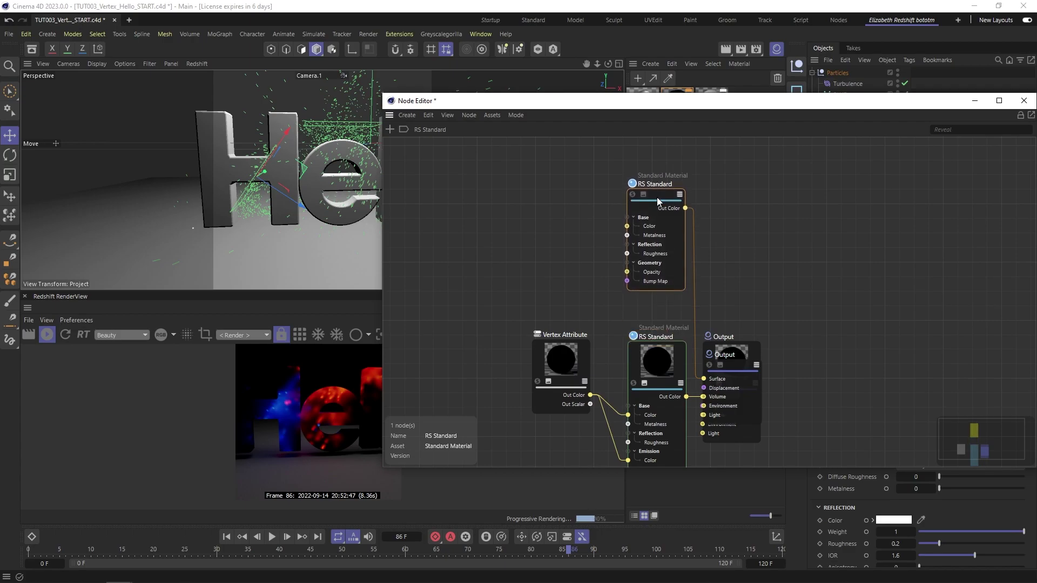
drag(732, 372, 759, 225)
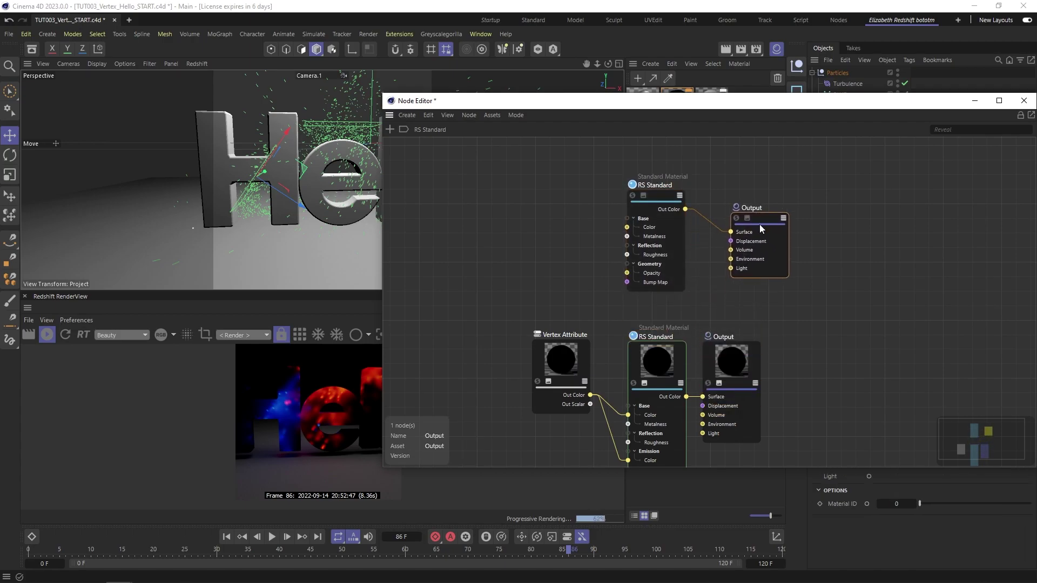
- Delete the extra Output node and rename the shaders glass and ColorGlows
key(Delete)
double_click(648, 185)
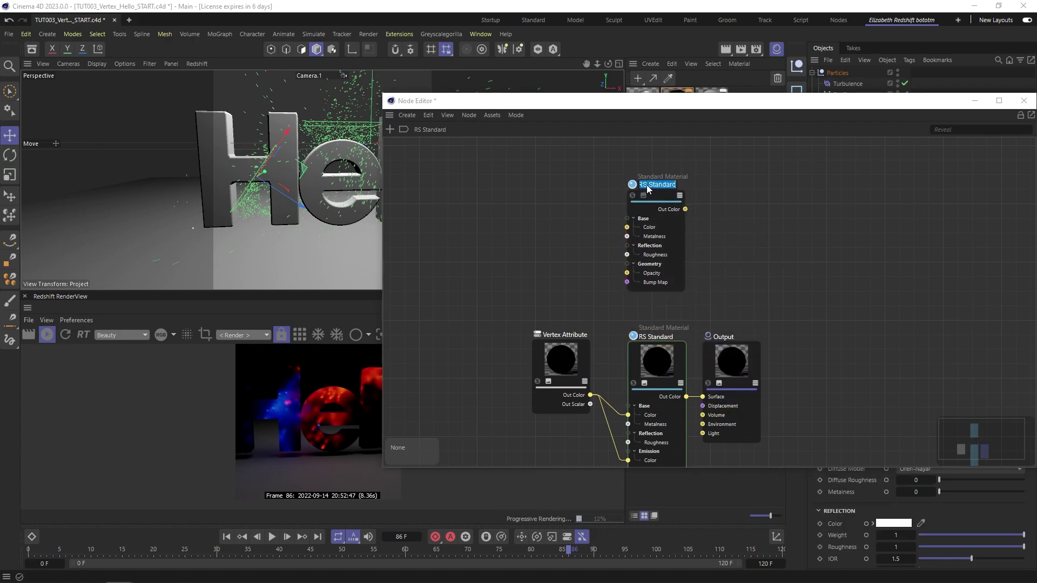
text(glass)
key(Return)
double_click(653, 336)
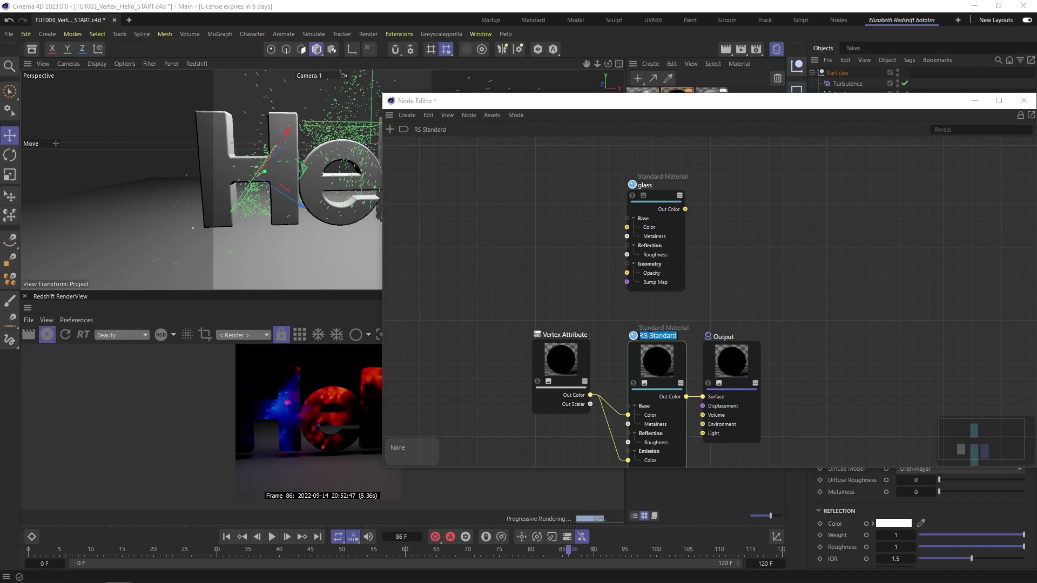
text(ColorGlows)
key(Return)
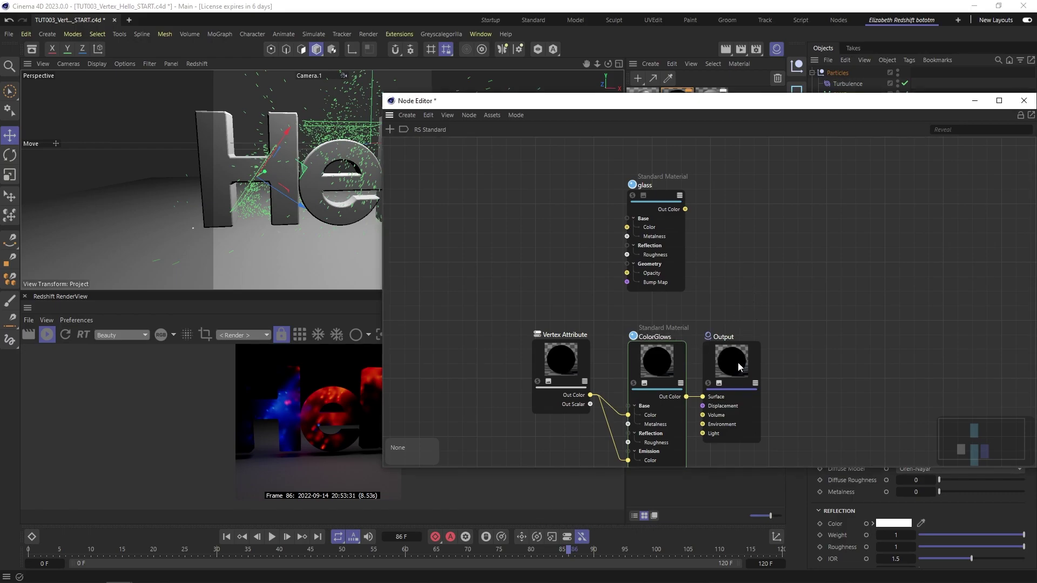
- Rearrange the Output, glass and Vertex Attribute nodes in the graph
drag(712, 363, 801, 285)
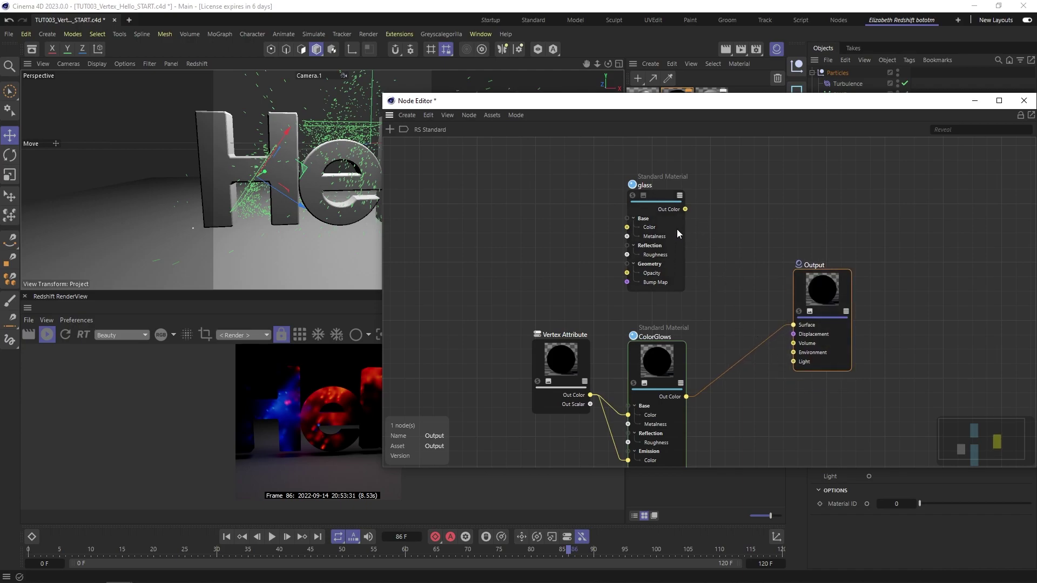
drag(678, 233, 677, 211)
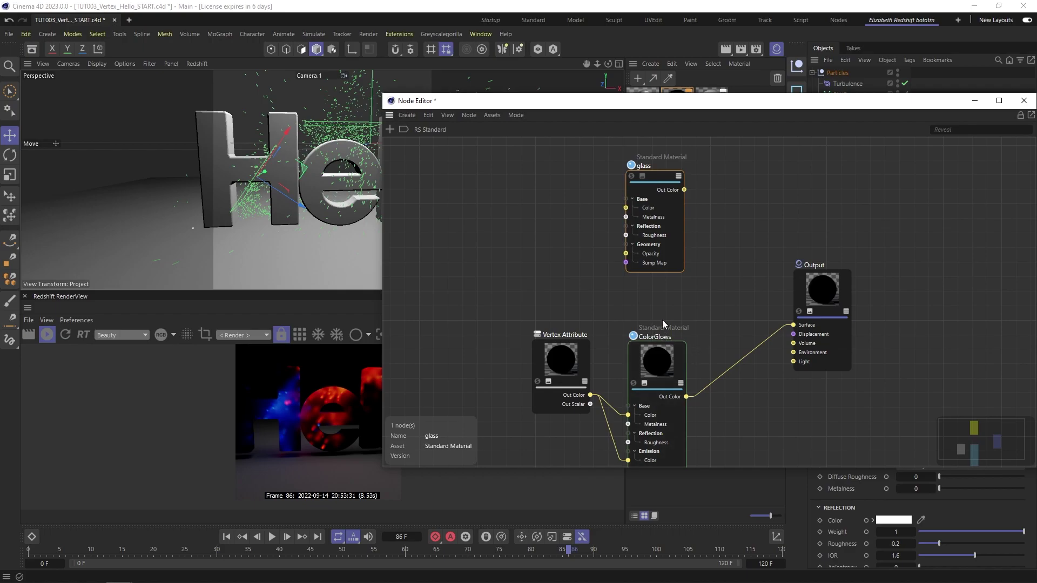
drag(584, 351, 550, 303)
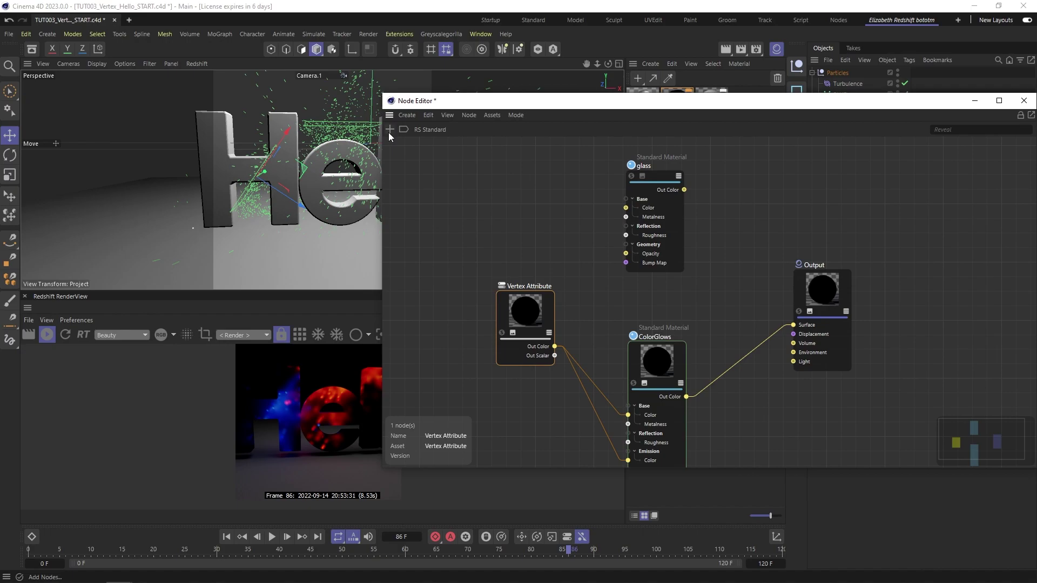
- Add a Material Layer node and plug glass into its Base Material Color
key(shift+c)
text(Mater)
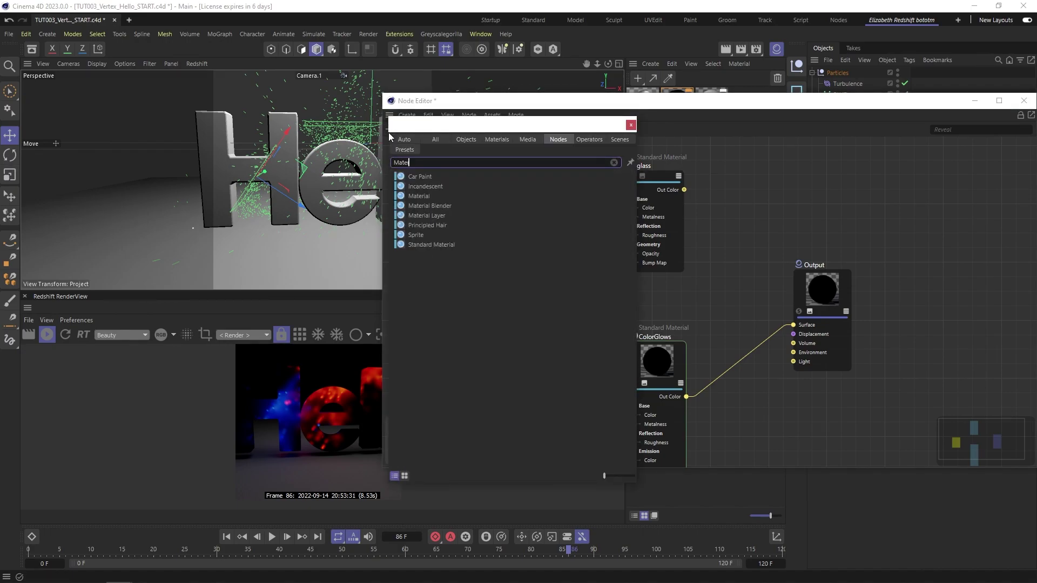
double_click(442, 217)
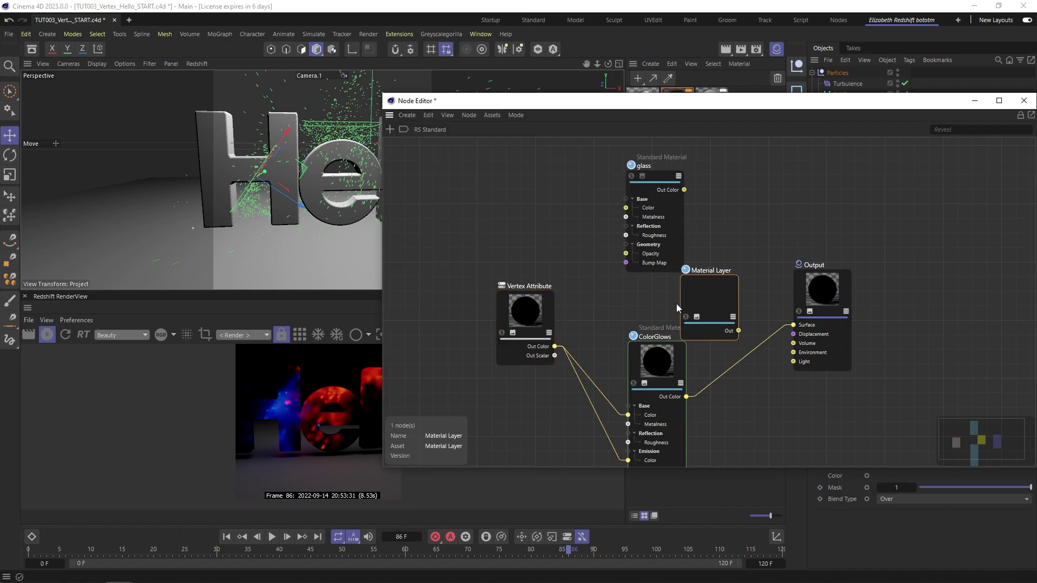
drag(703, 299, 735, 290)
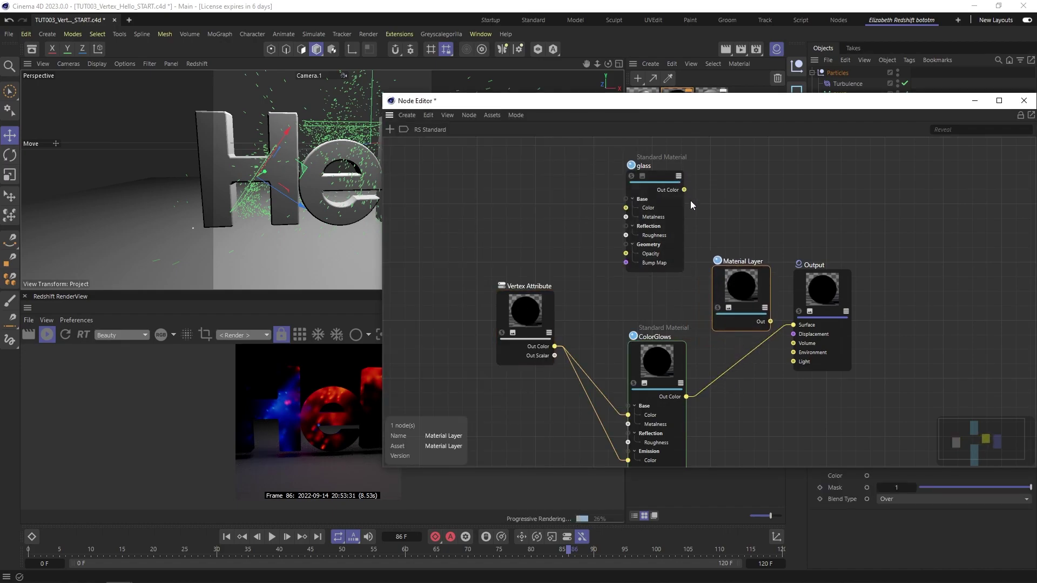
drag(684, 191, 724, 285)
mouse_move(777, 302)
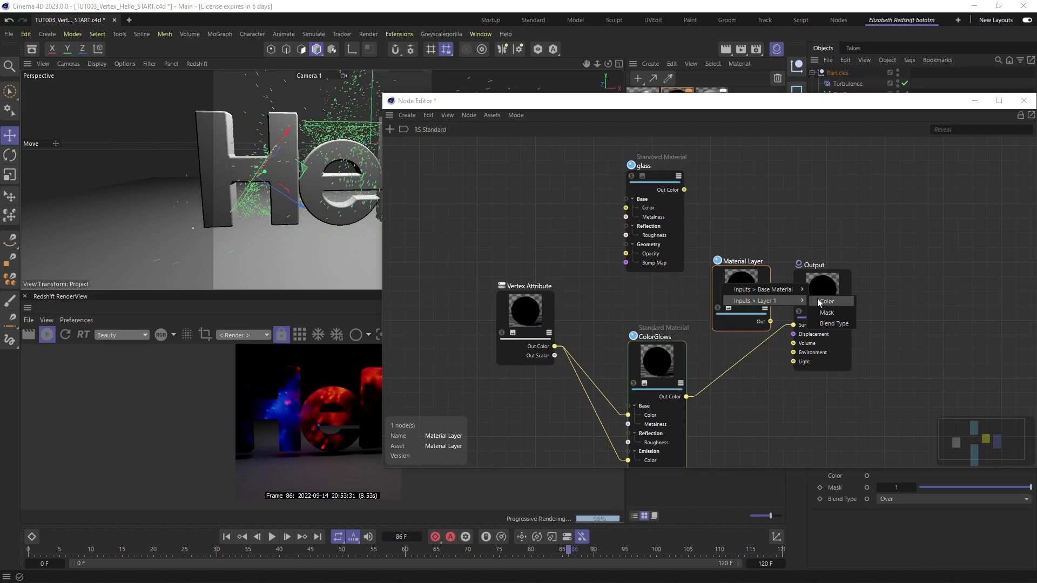
click(815, 293)
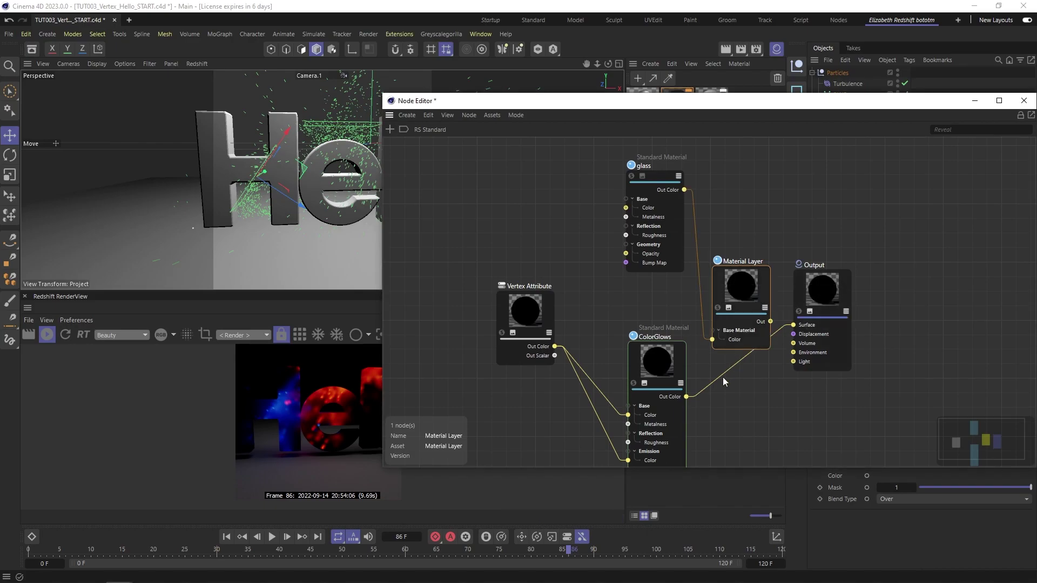
- Plug ColorGlows into Layer 1 Color and remove its direct link to Output
drag(687, 398, 726, 322)
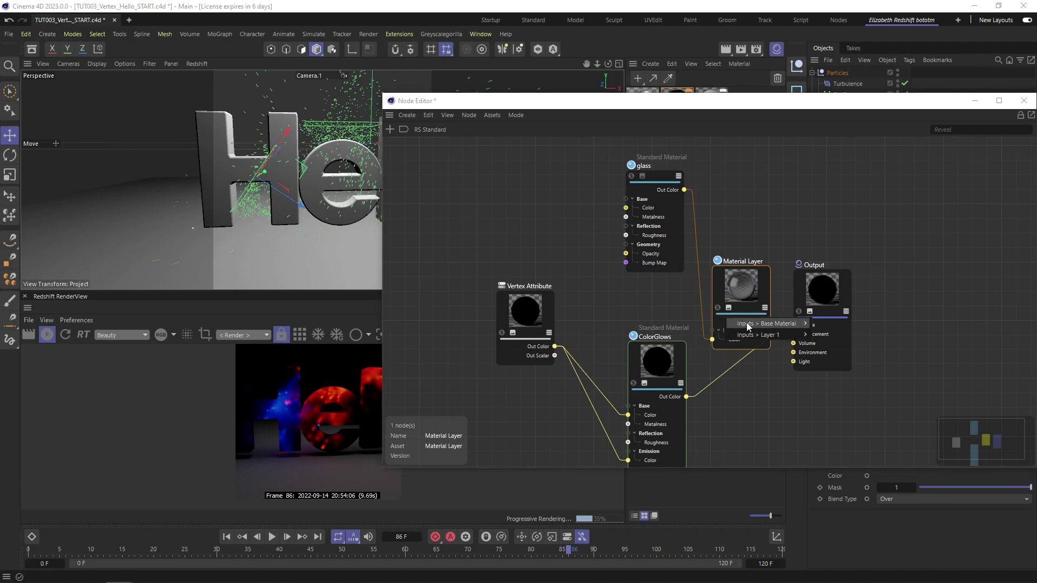
mouse_move(800, 324)
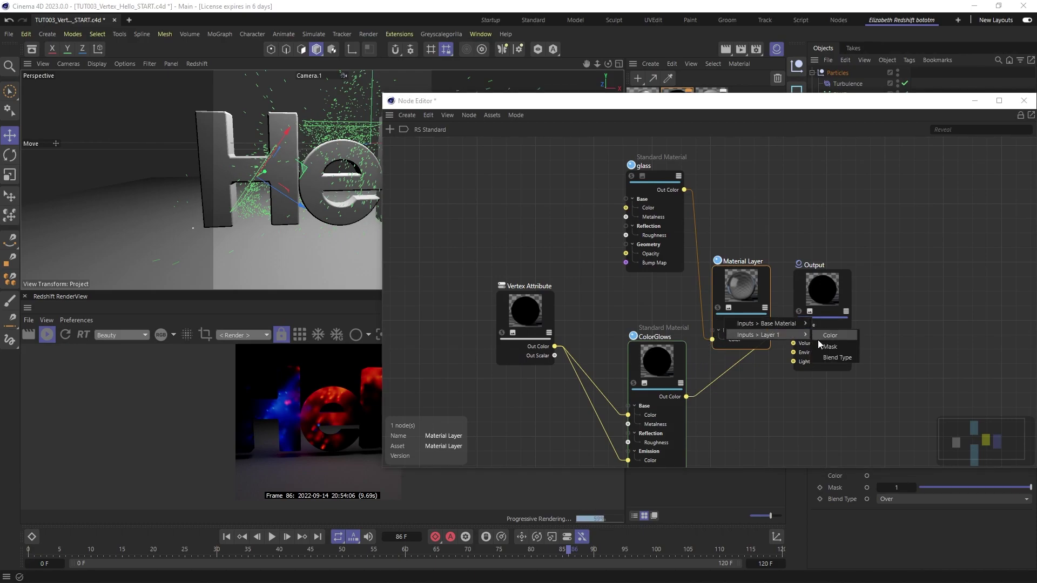
click(830, 335)
drag(786, 330, 767, 427)
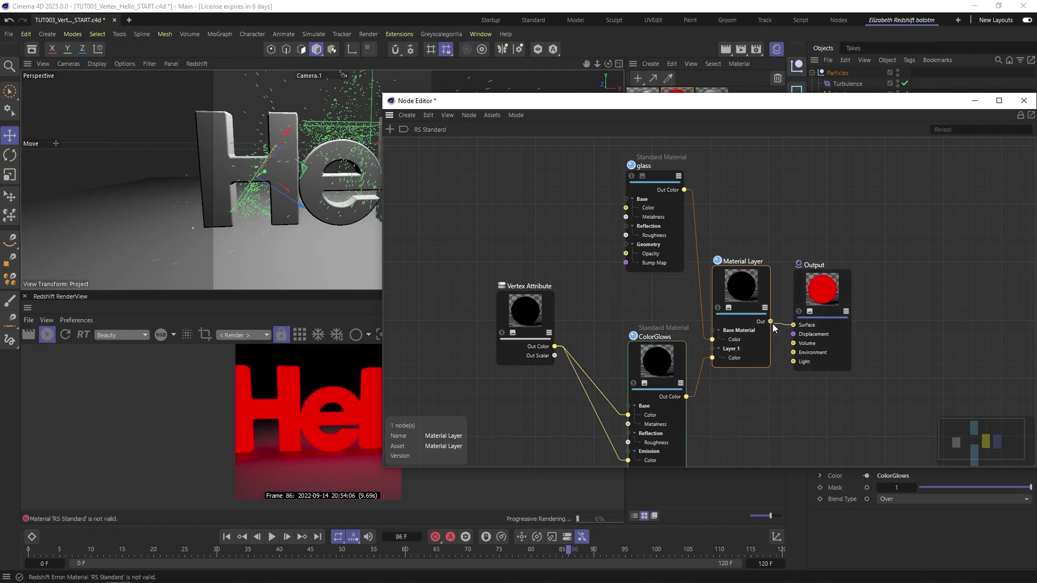
- Connect the Material Layer Out to the Output Surface
drag(769, 322, 829, 273)
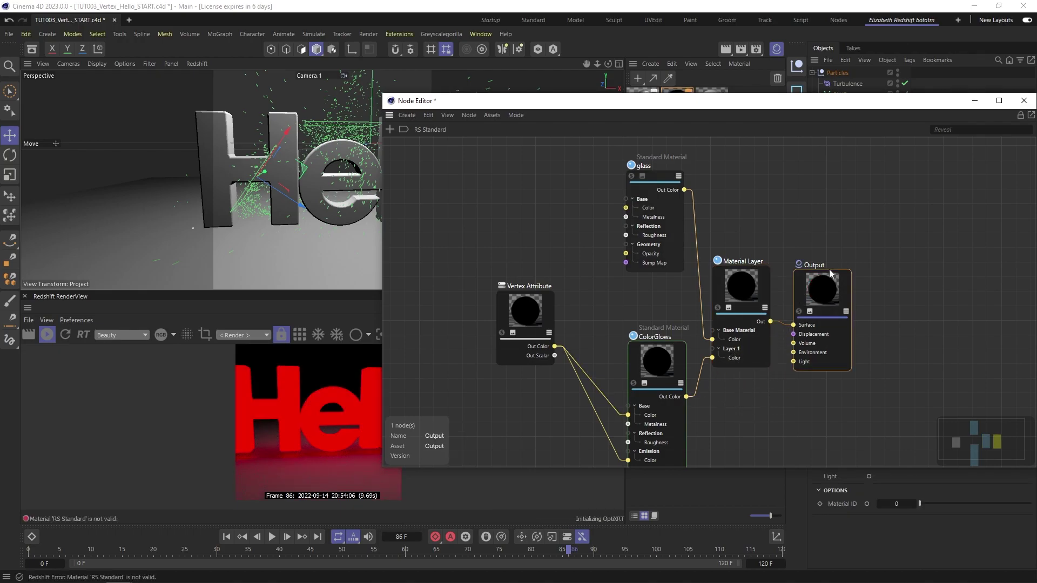
drag(764, 292, 777, 268)
click(727, 333)
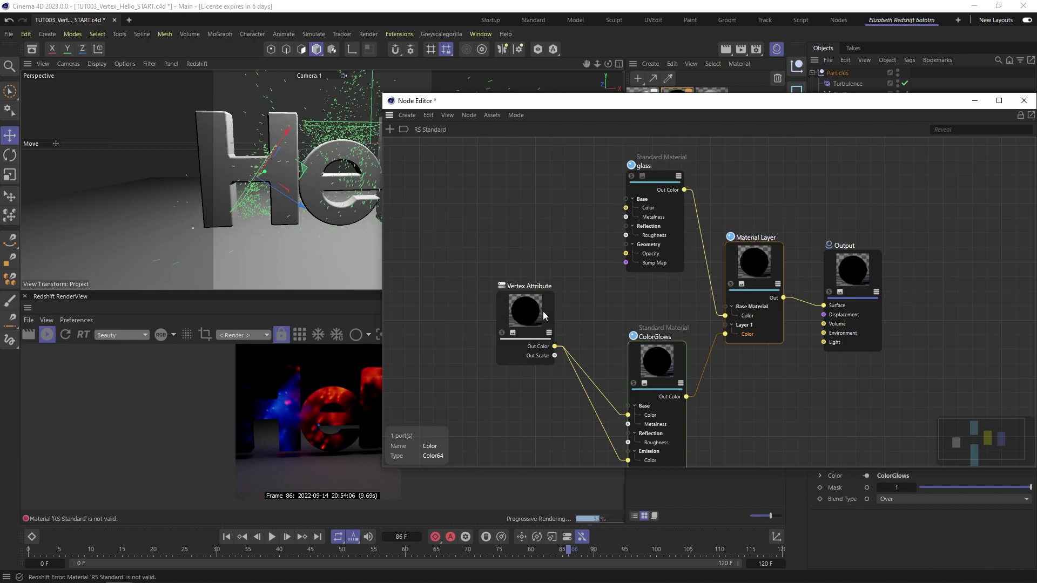
- Drive a new Layer 1 Mask with Vertex Attribute colour, placed above Layer 1 Color
drag(543, 314, 542, 290)
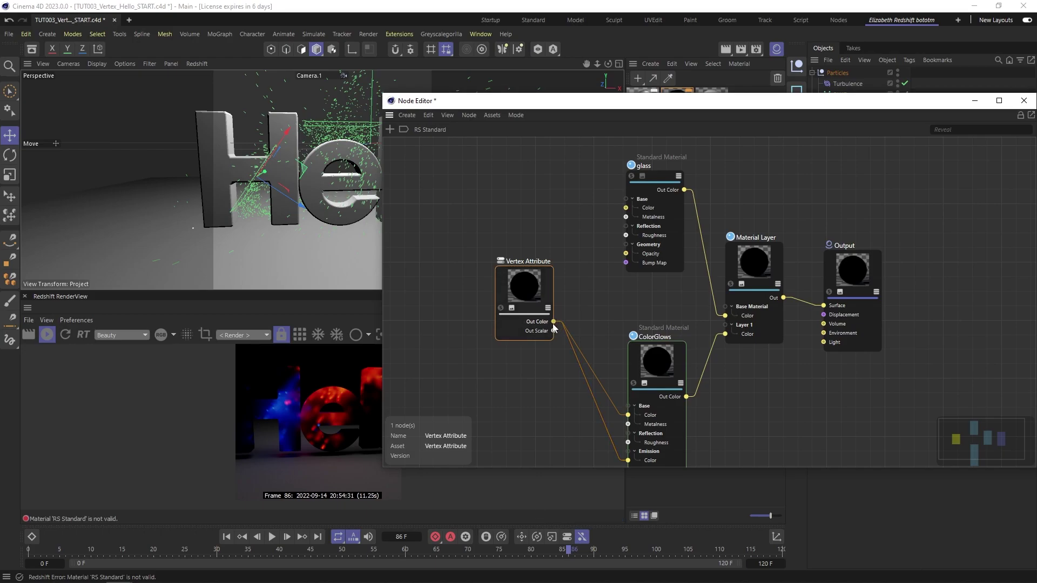
drag(553, 321, 745, 274)
mouse_move(757, 284)
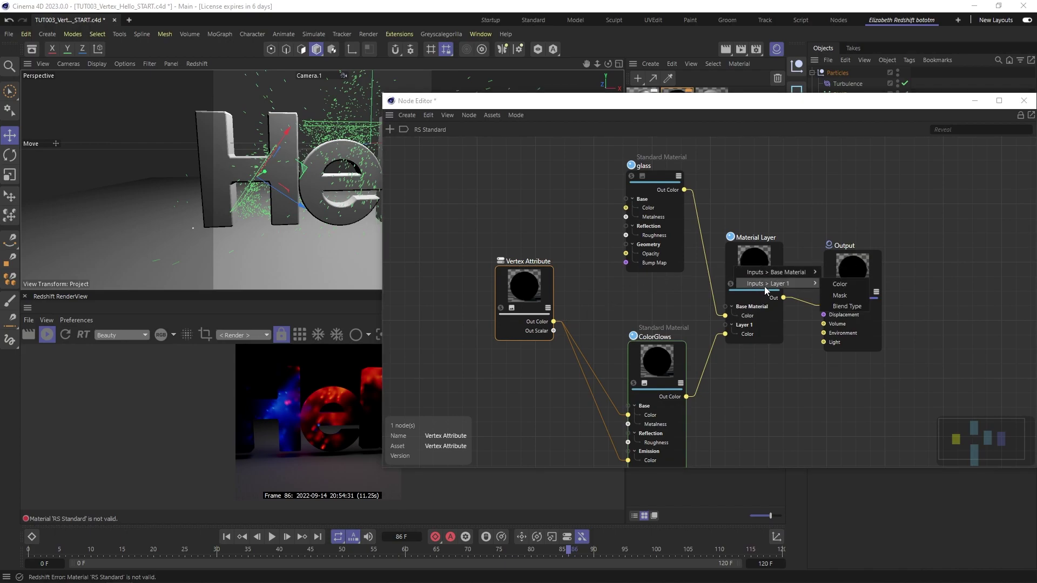
click(835, 297)
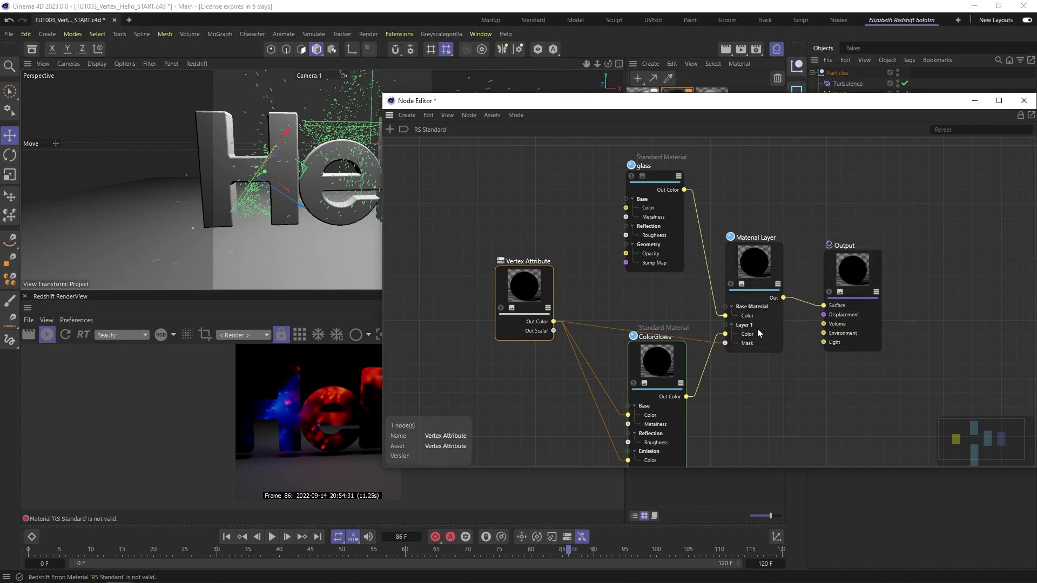
drag(747, 345, 750, 336)
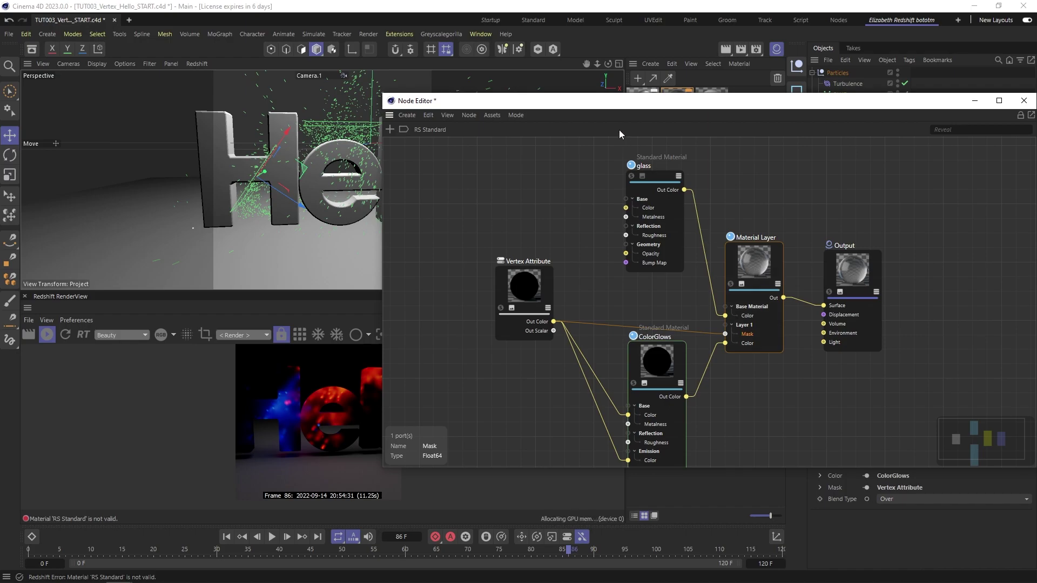
drag(608, 107, 622, 74)
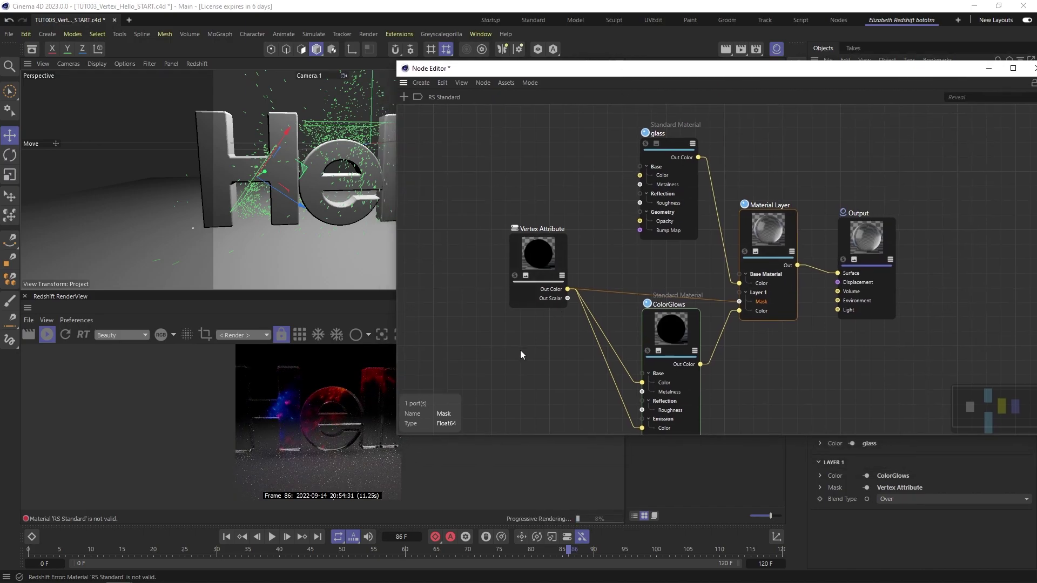
- Move the Vertex Attribute node up and shrink the node editor to reveal the object and attribute panels
drag(518, 249, 514, 203)
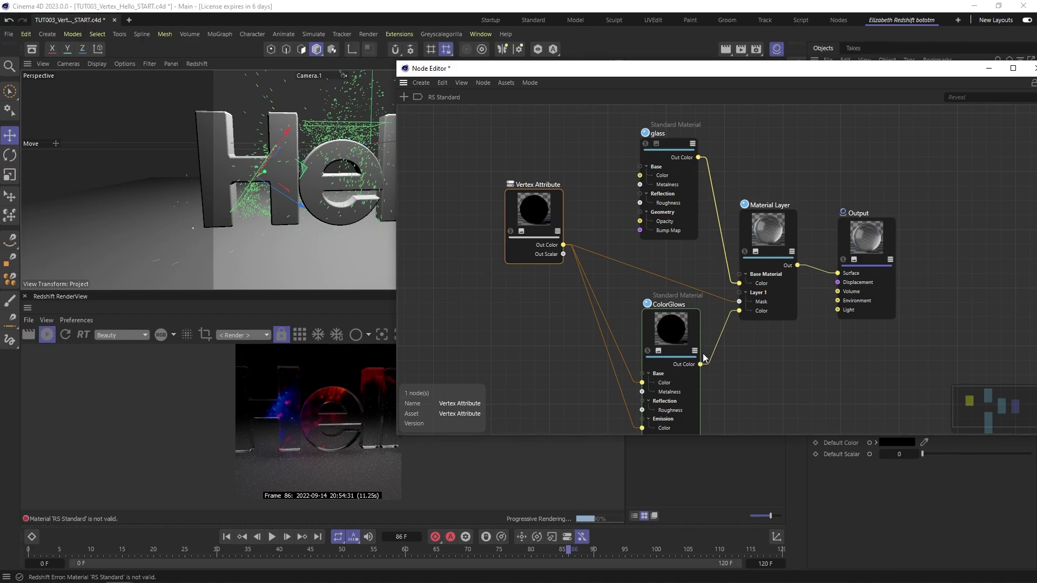
drag(795, 68, 734, 31)
drag(987, 398, 752, 421)
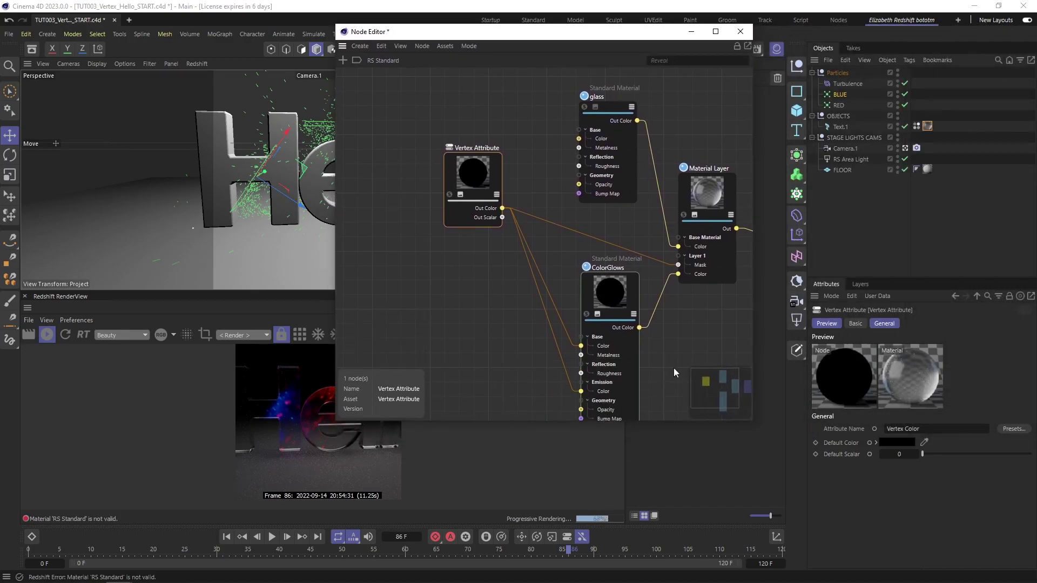
- Set the ColorGlows material's Emission Weight to 2
click(627, 301)
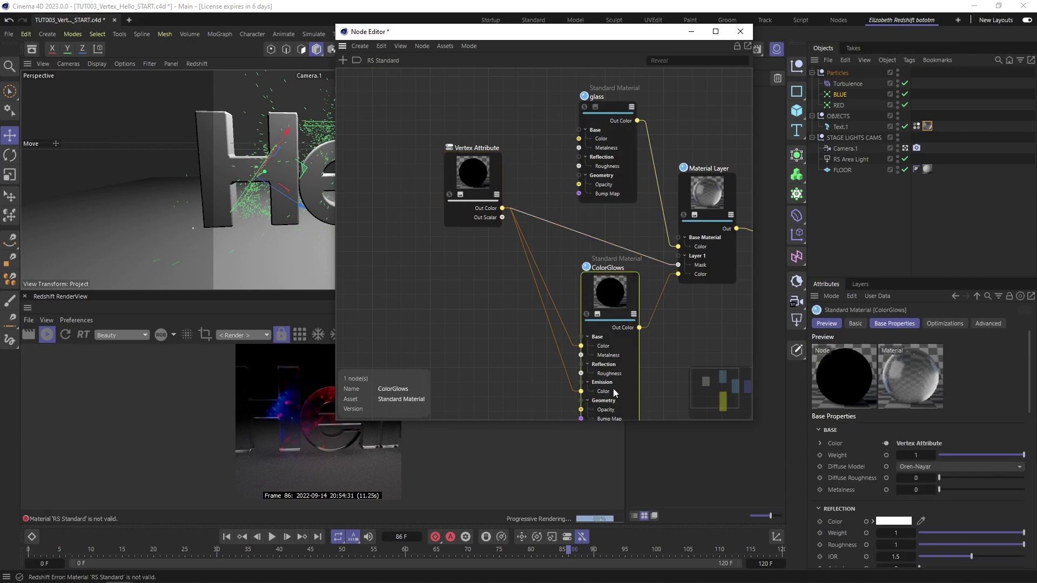
scroll(886, 466, down, 3)
scroll(886, 466, down, 2)
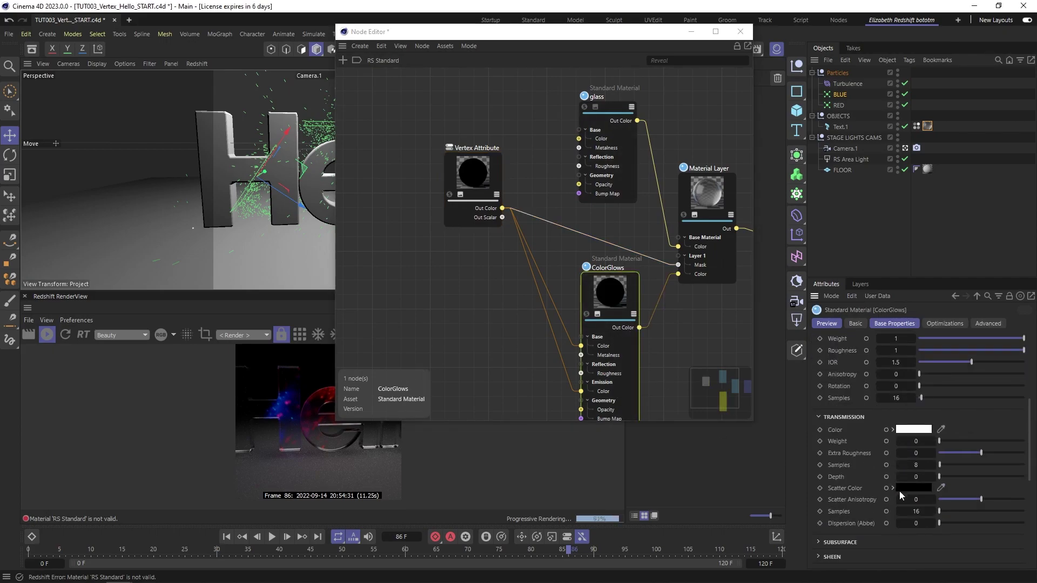
scroll(908, 464, down, 2)
scroll(905, 473, down, 4)
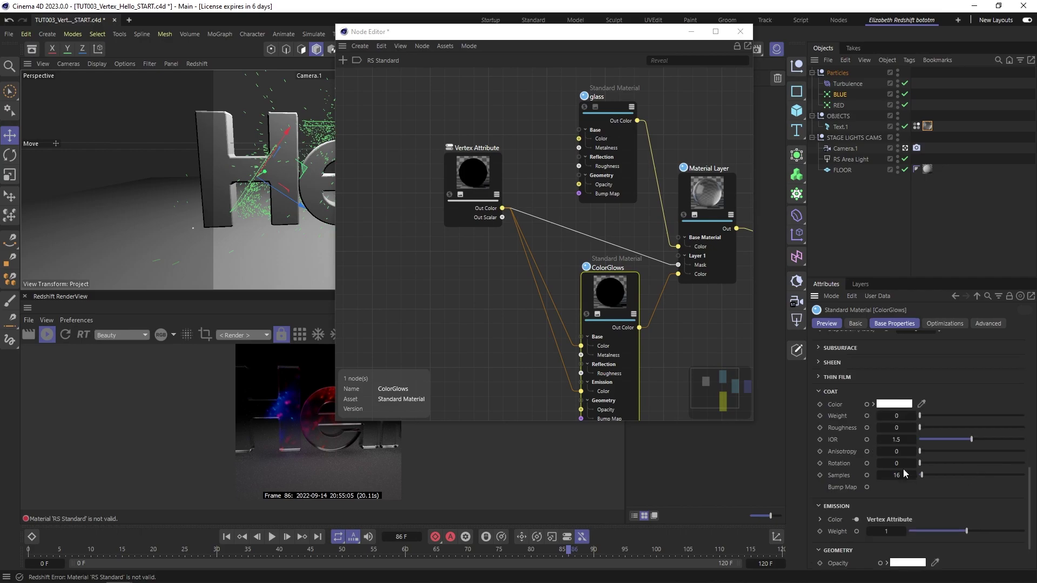
click(892, 531)
text(2)
key(Return)
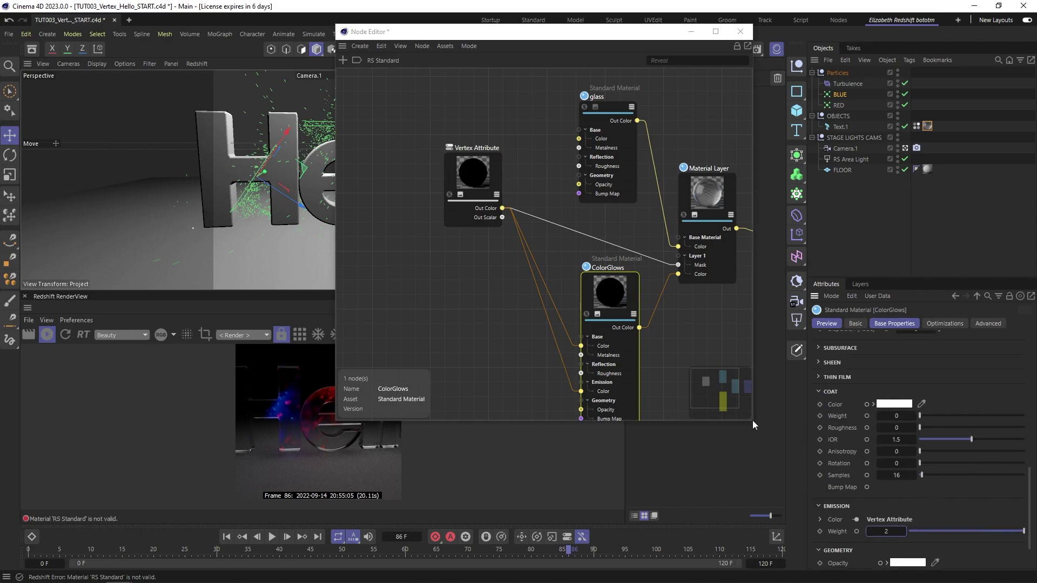
drag(754, 425, 722, 300)
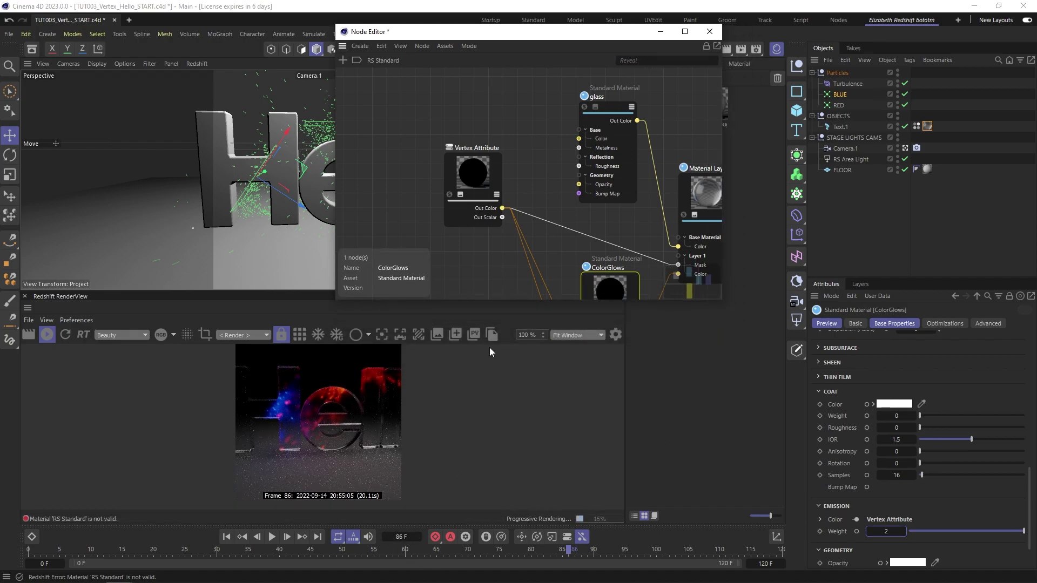
- Detach the Vertex Attribute wire from Layer 1's Mask port and discard it
drag(492, 304, 492, 352)
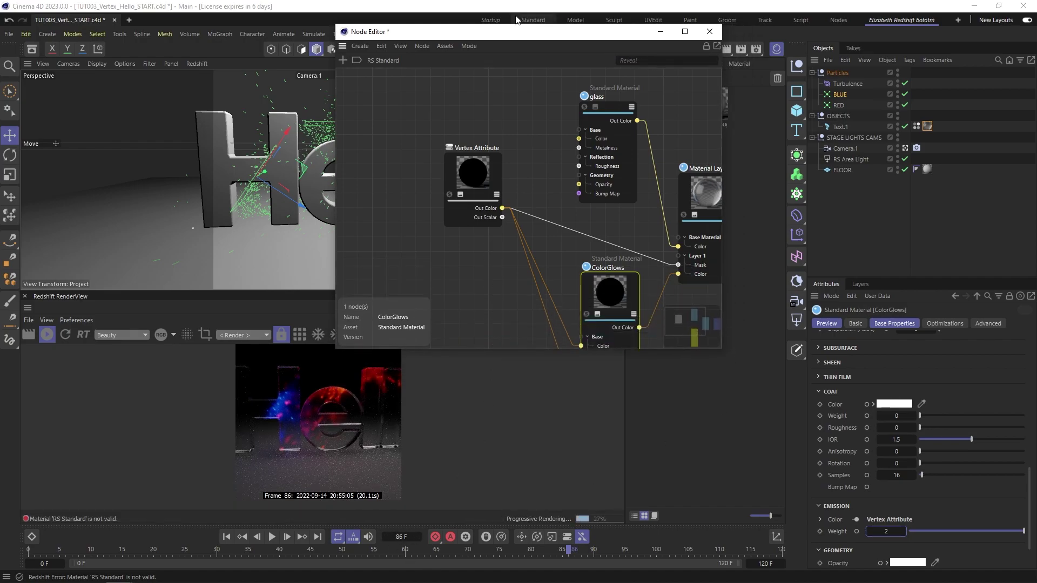
drag(534, 32, 511, 14)
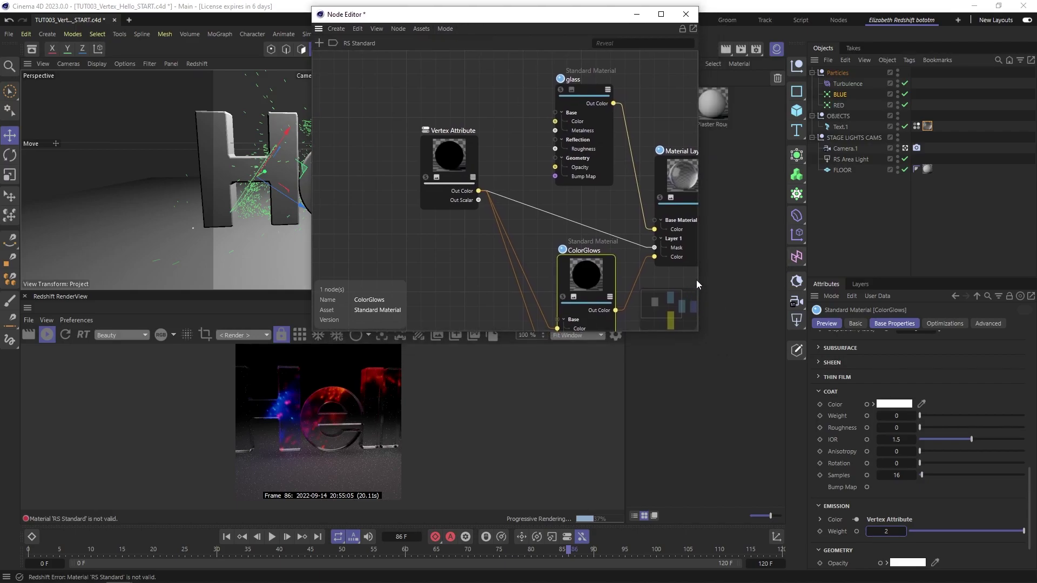
drag(697, 279, 885, 280)
drag(654, 247, 754, 220)
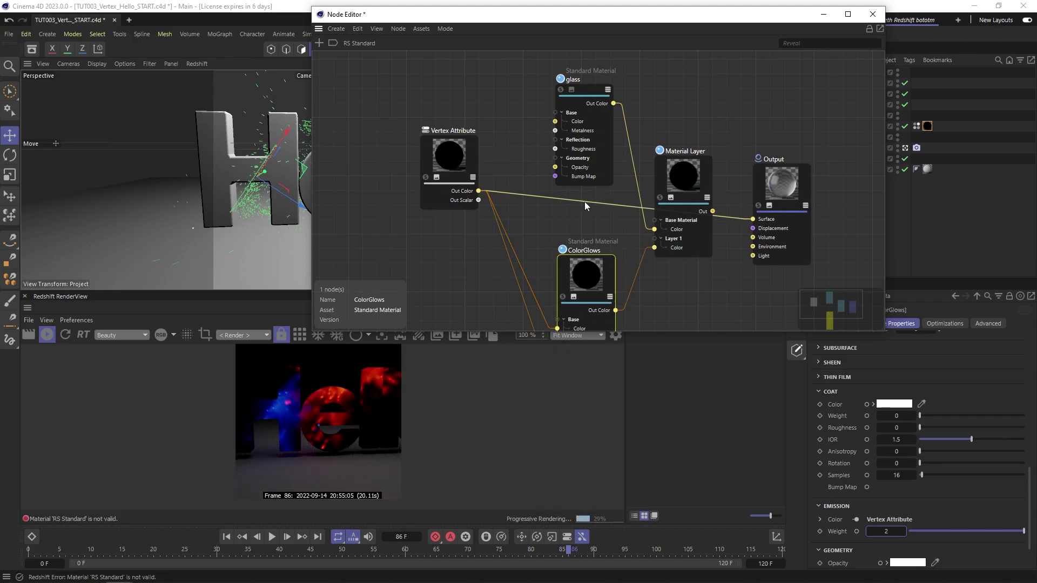
drag(584, 201, 713, 212)
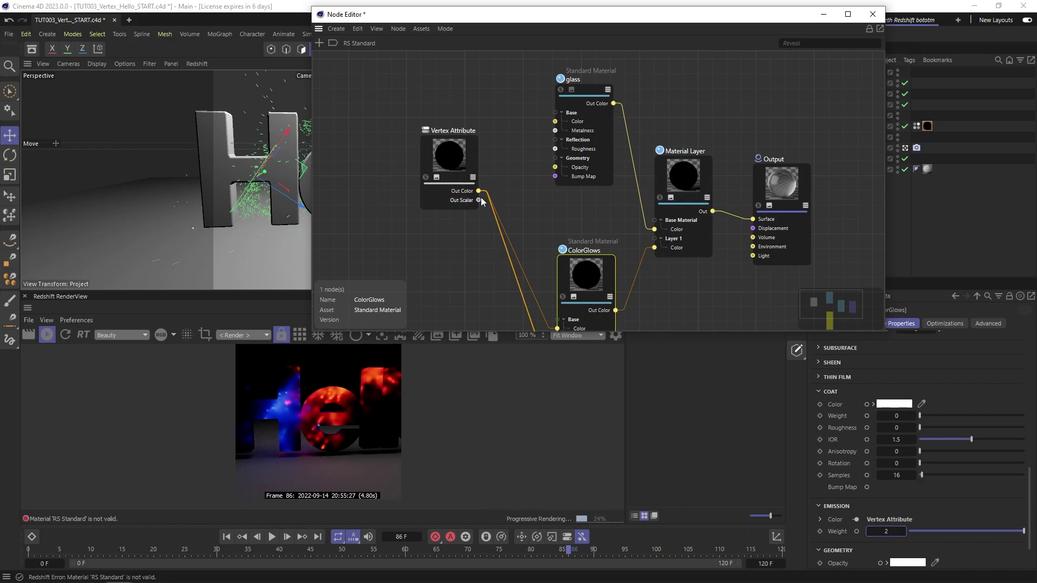
- Add a Color Correct node between the Vertex Attribute colour and the Material Layer
click(320, 43)
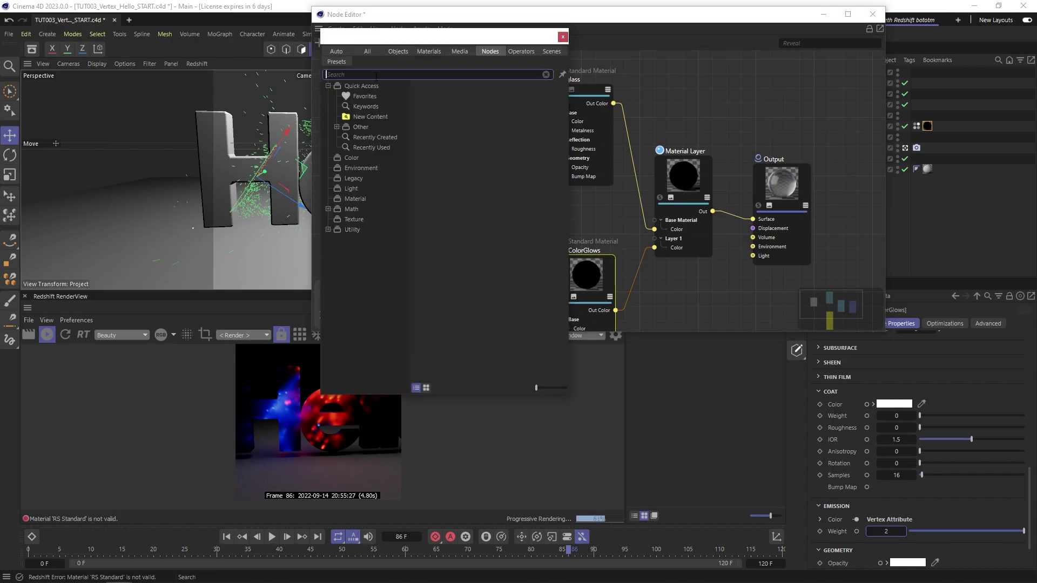
text(co)
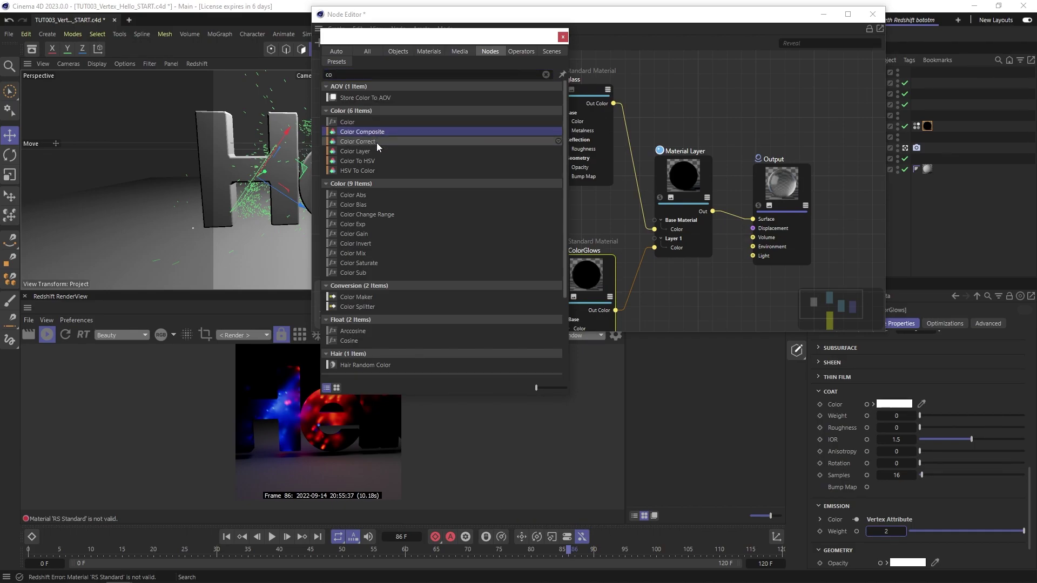
double_click(377, 141)
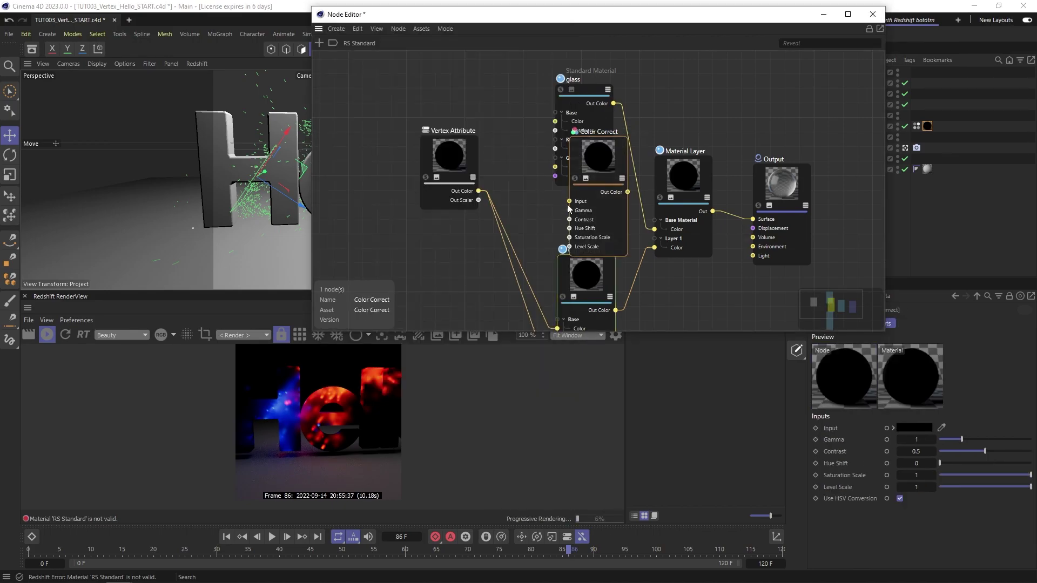
drag(569, 201, 479, 191)
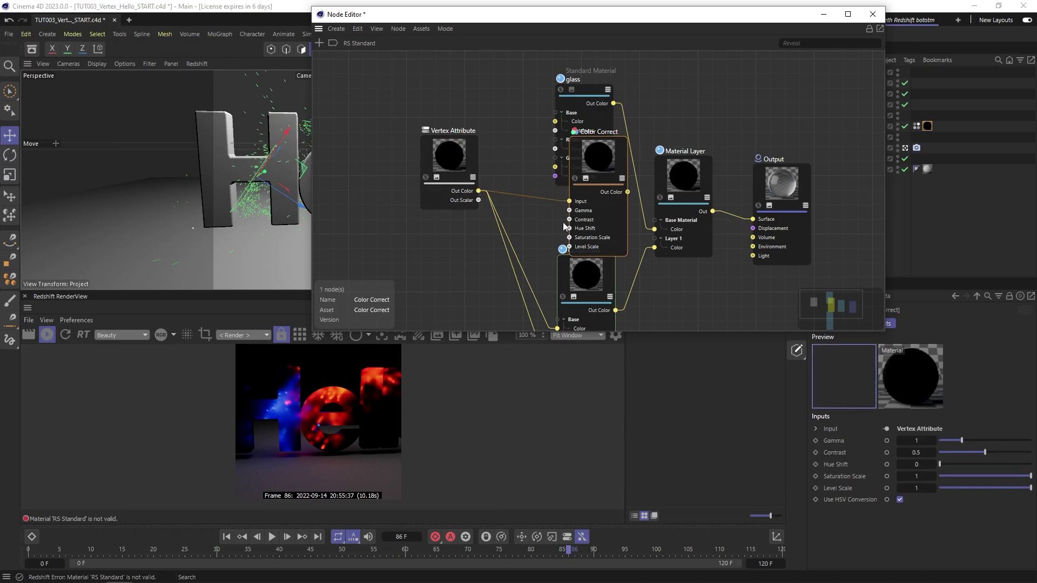
drag(627, 192, 753, 219)
drag(623, 159, 585, 134)
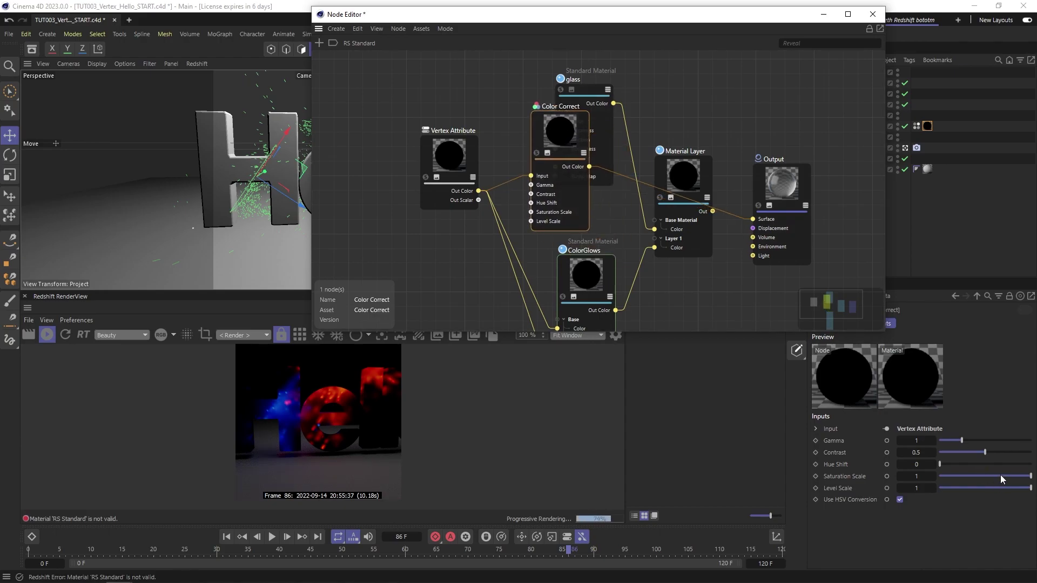
- Set Color Correct's saturation to 0, contrast to 0.672 and gamma to 2.244
drag(1000, 475, 918, 475)
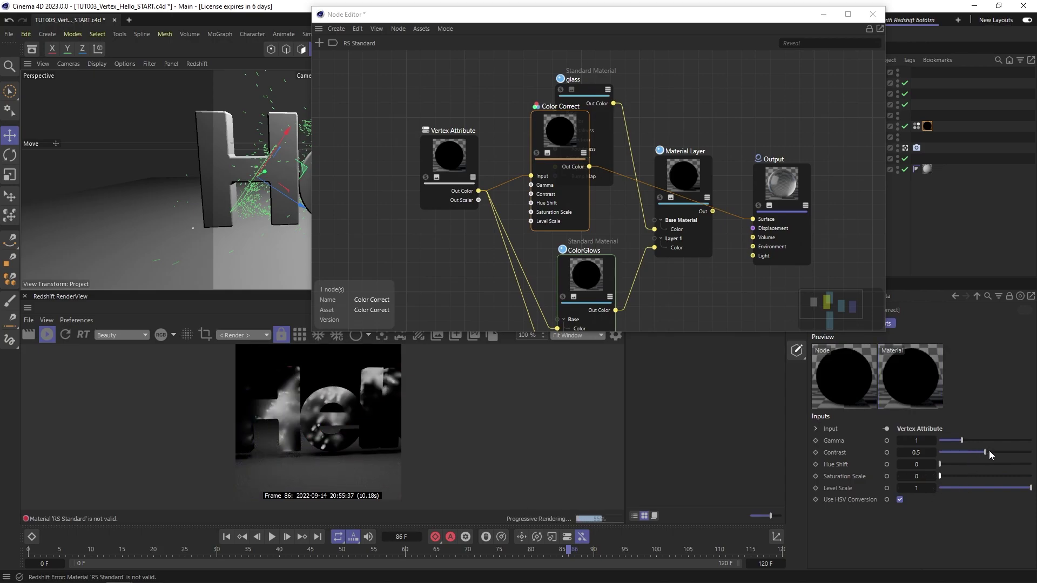
drag(989, 450, 994, 452)
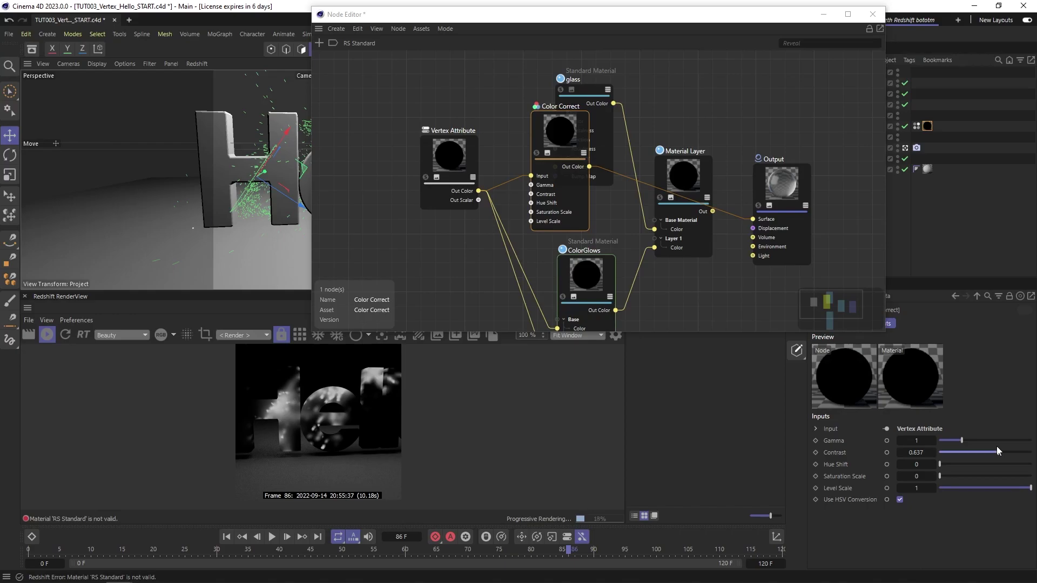
click(983, 453)
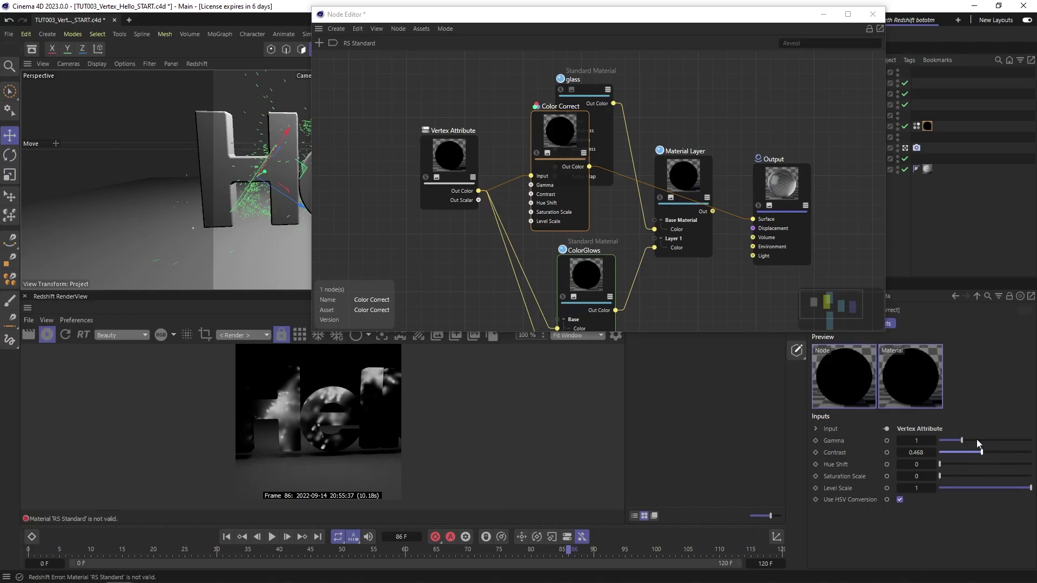
click(968, 441)
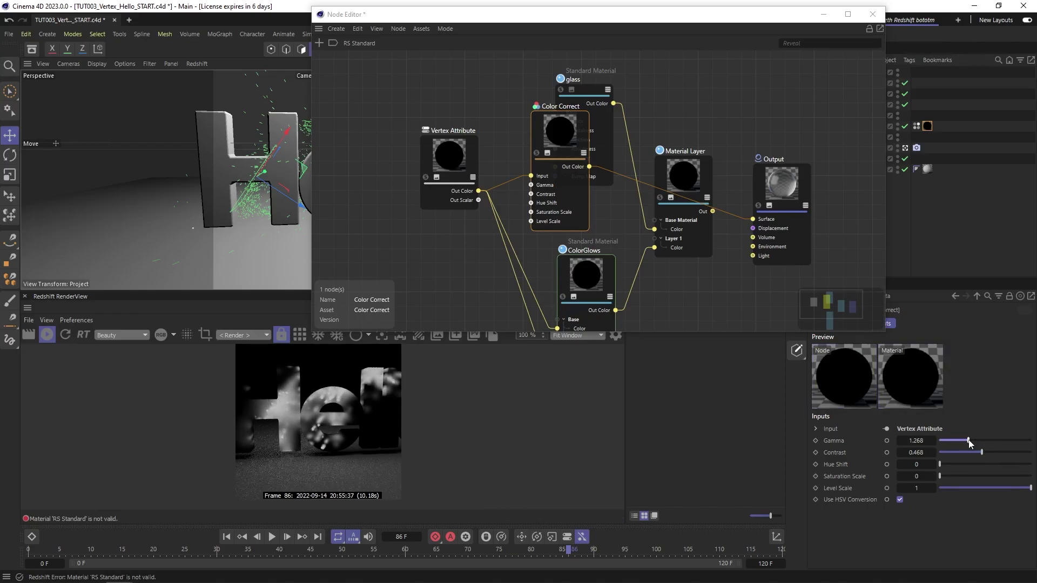
click(977, 440)
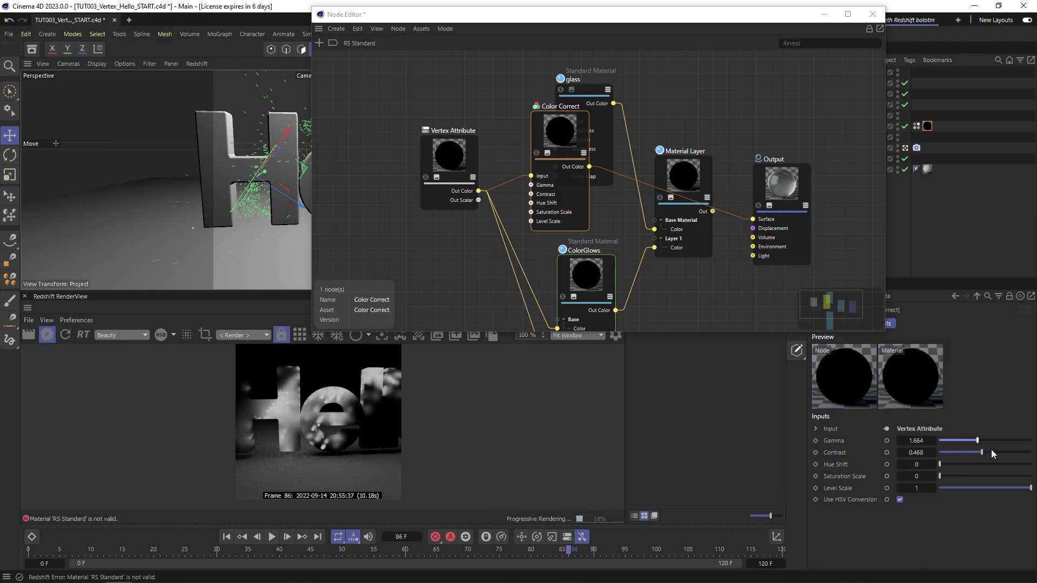
click(988, 451)
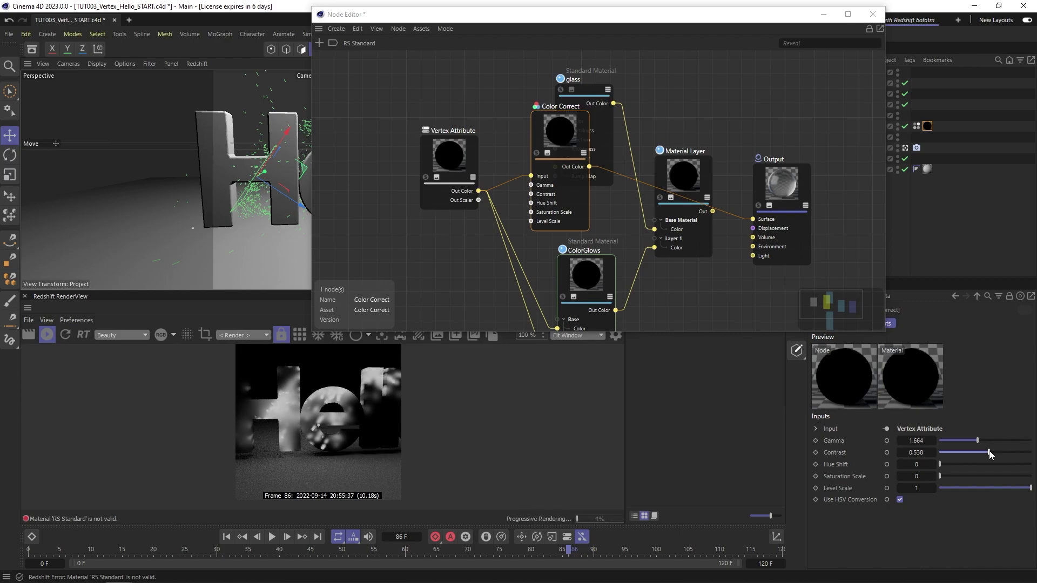
click(1002, 453)
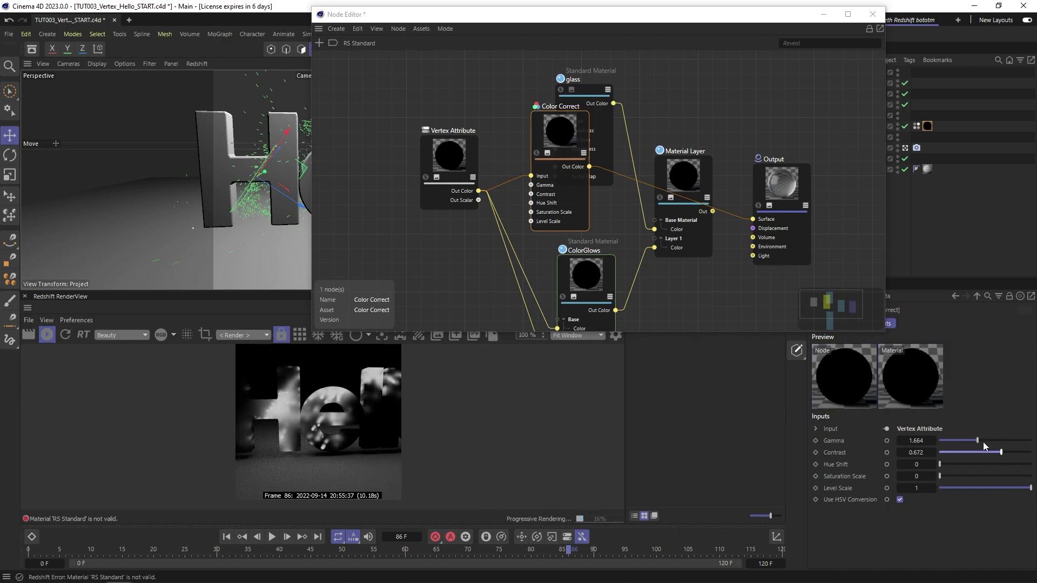
click(984, 441)
click(991, 441)
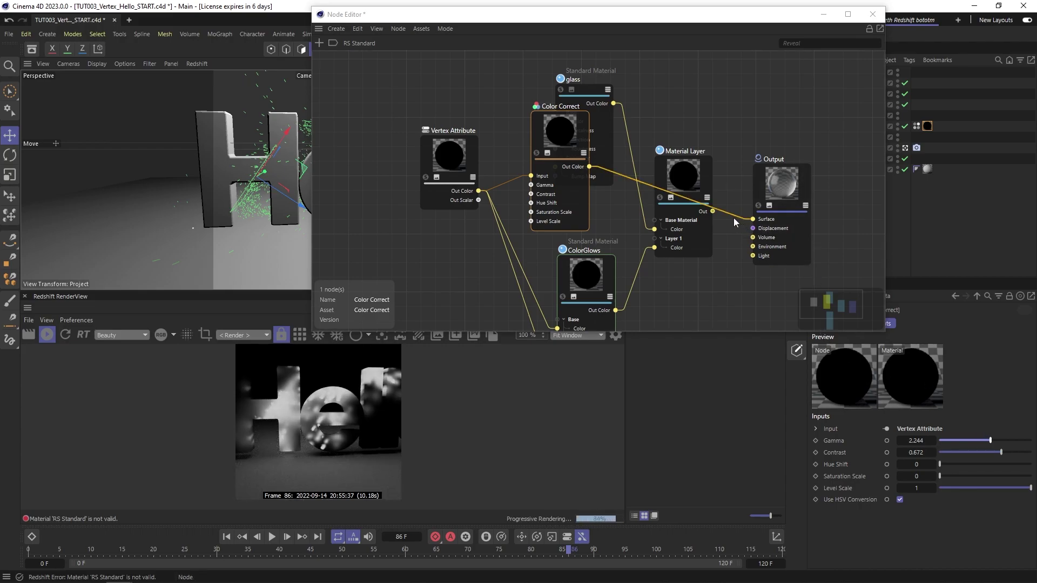
- Connect Color Correct to Layer 1's Mask and Material Layer Out to the Output surface
drag(738, 220, 666, 198)
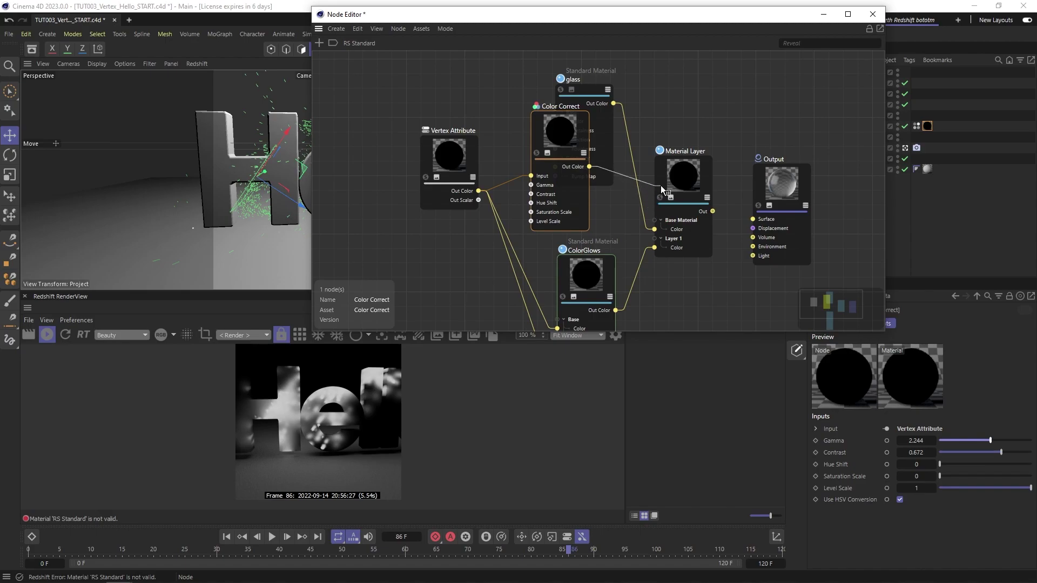
mouse_move(701, 200)
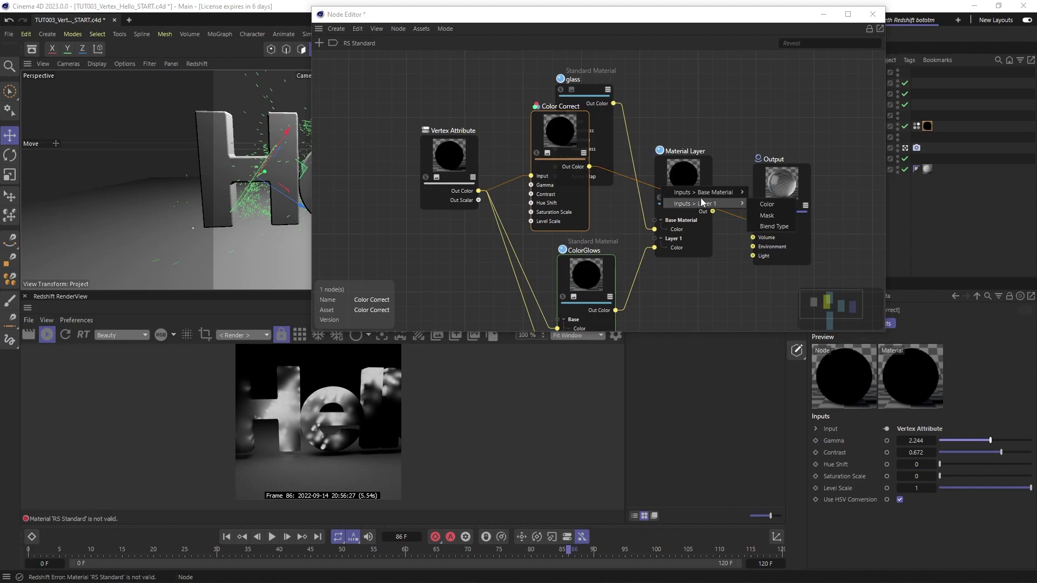
click(759, 215)
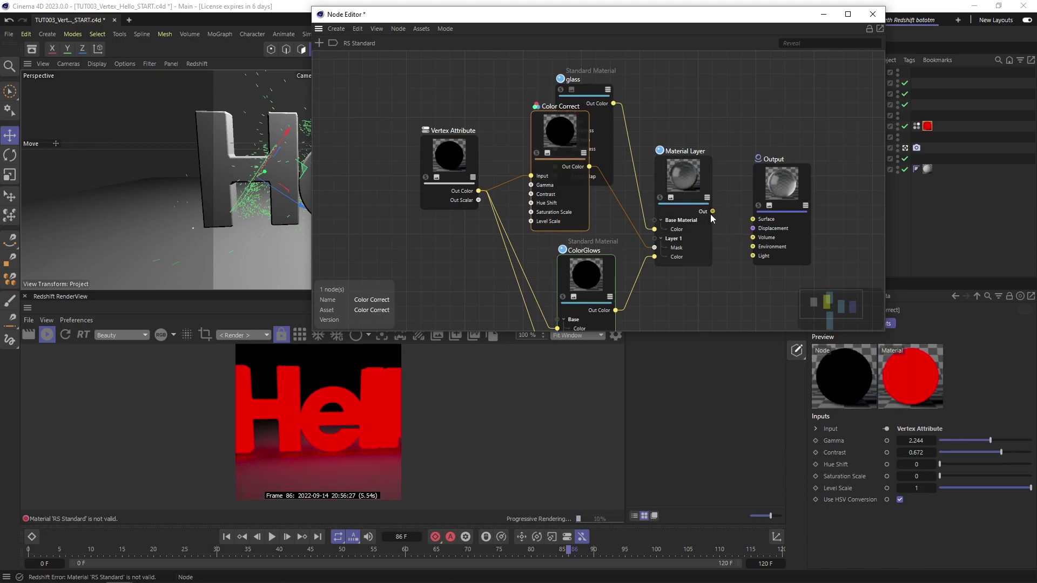
drag(712, 211, 753, 219)
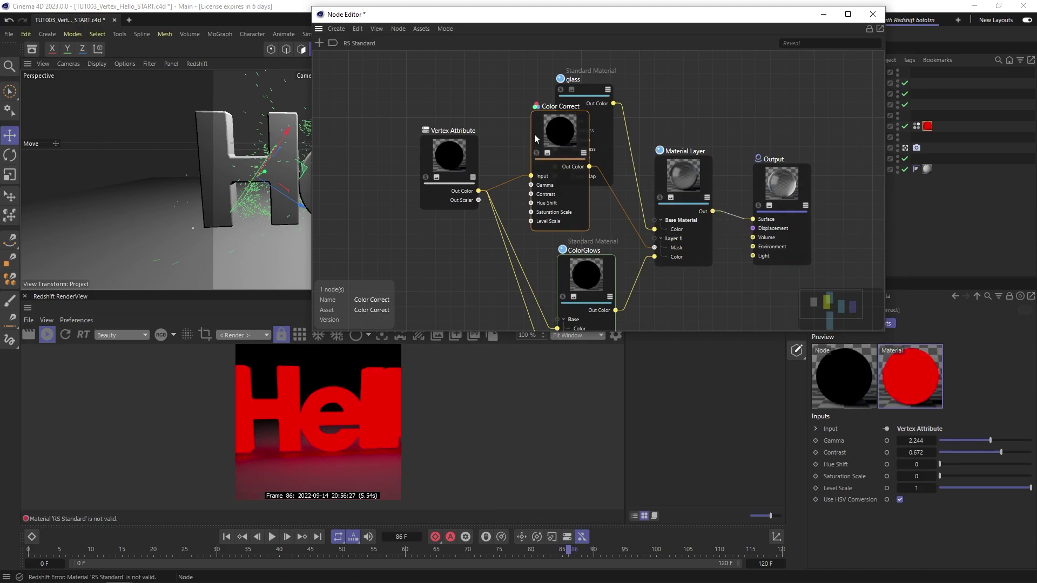
drag(536, 124, 513, 149)
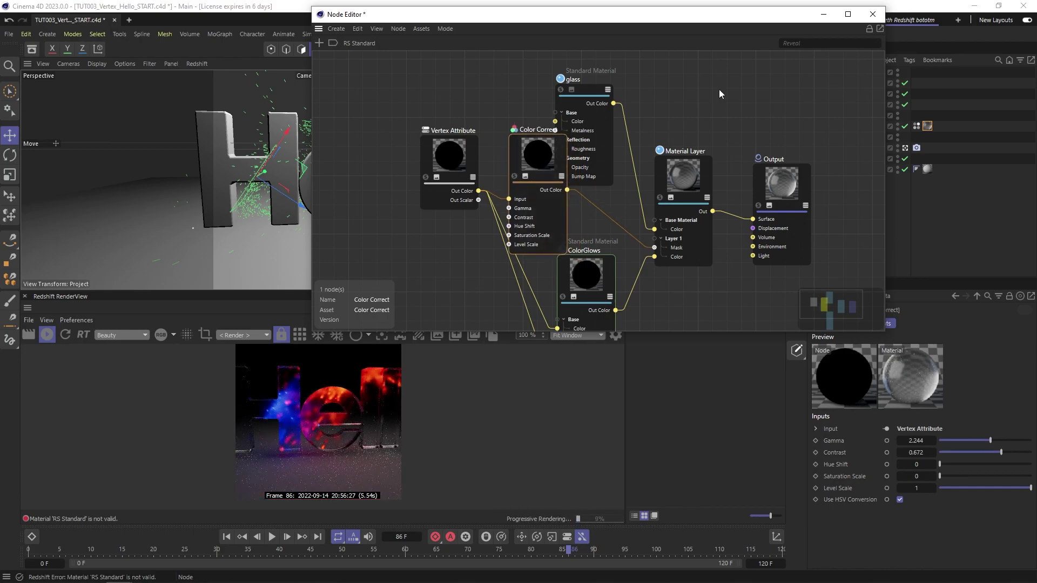
click(873, 14)
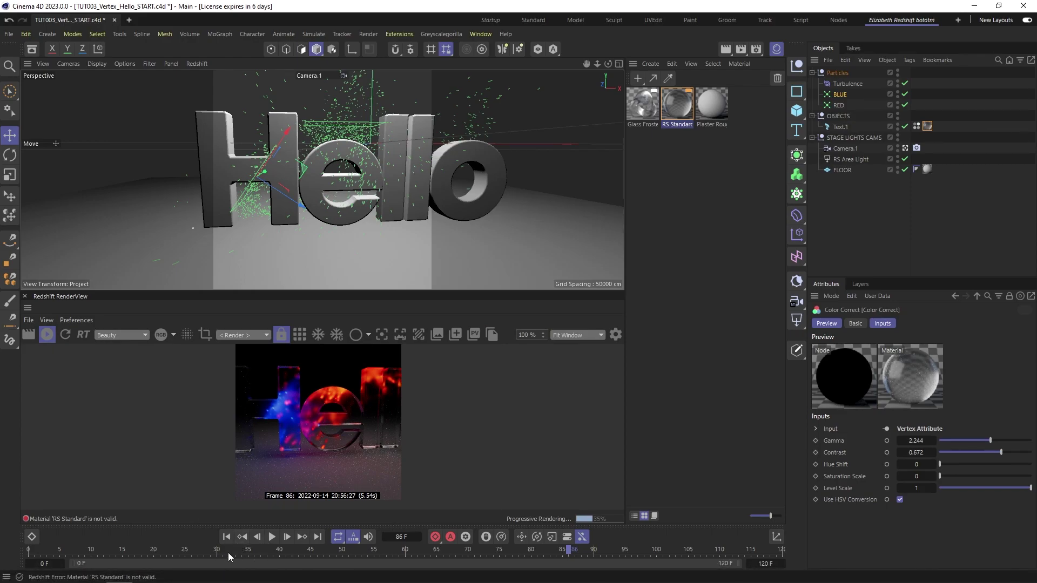
- Scrub the timeline to frame 58
drag(217, 551, 335, 551)
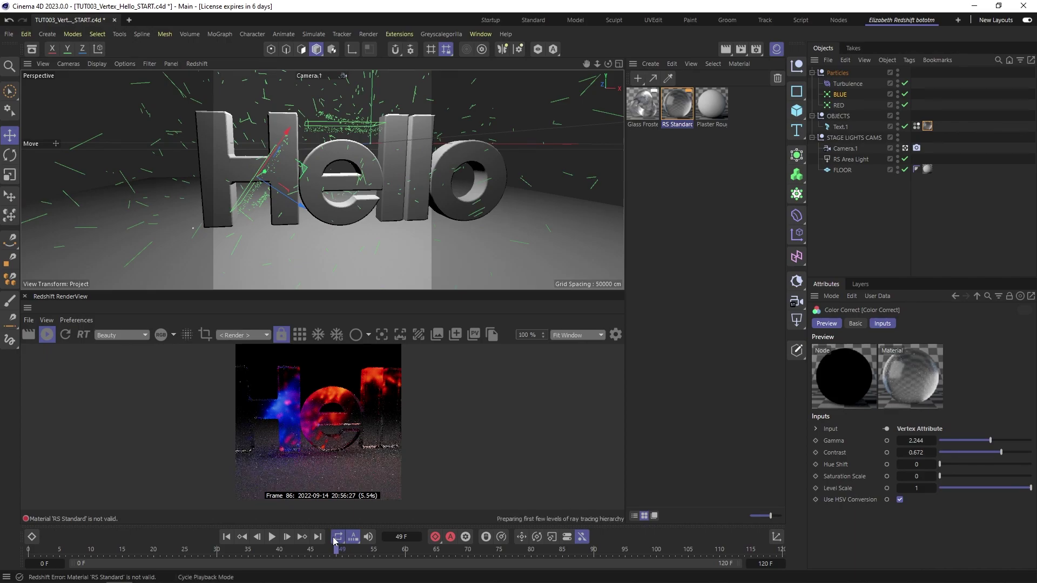
click(371, 556)
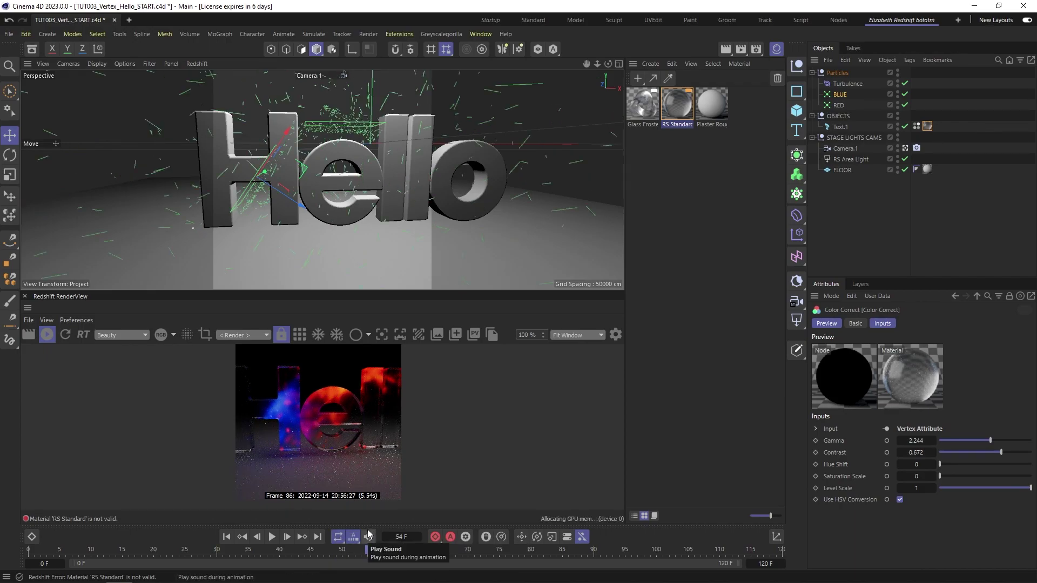
drag(372, 552, 393, 553)
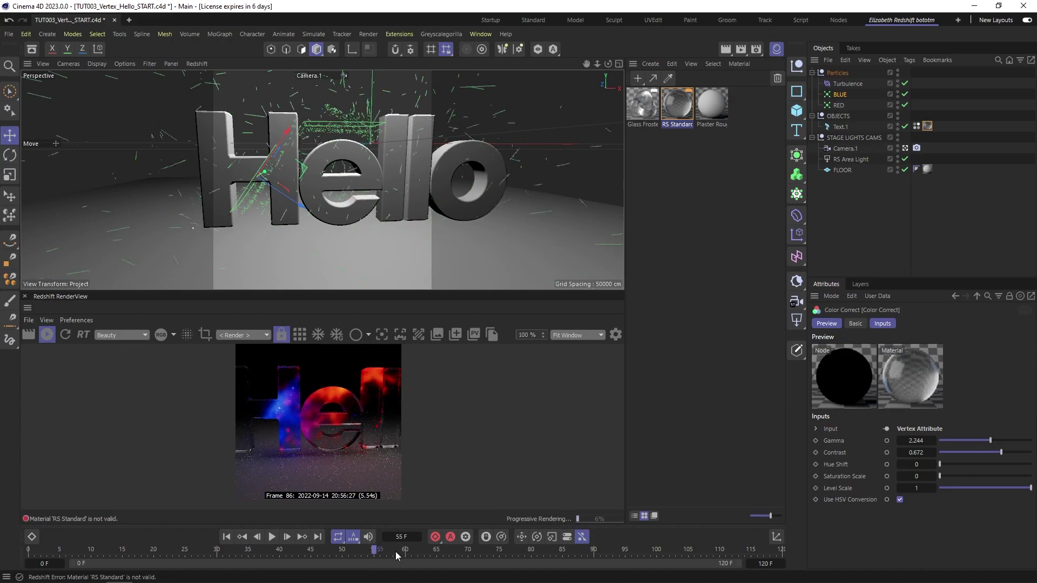
- Select only the BLUE emitter in the Object Manager
ctrl+click(839, 106)
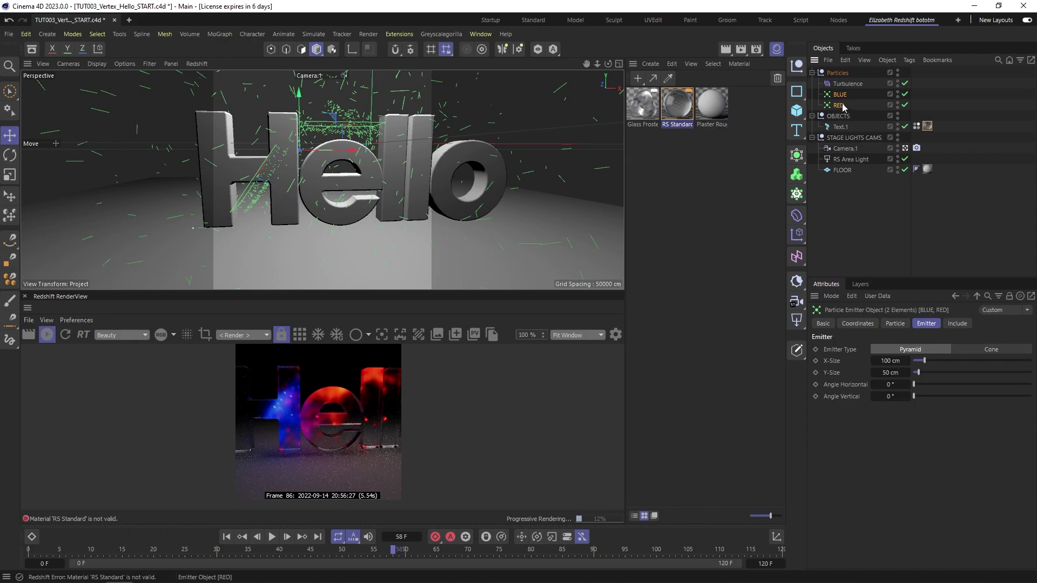
click(861, 209)
click(836, 97)
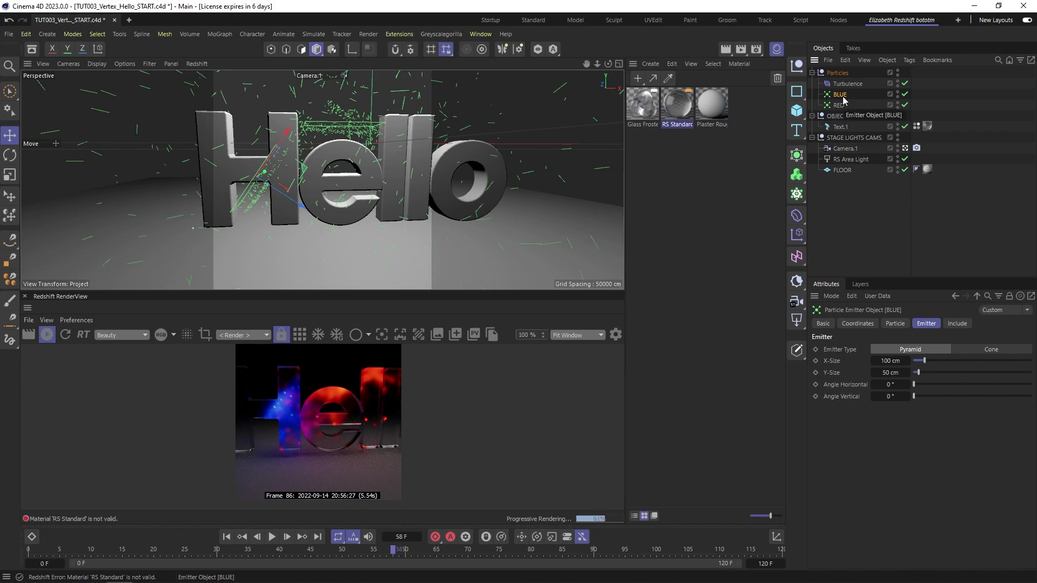
- Bake the BLUE emitter's particles from frame 0 to 120 via Commander
key(shift+c)
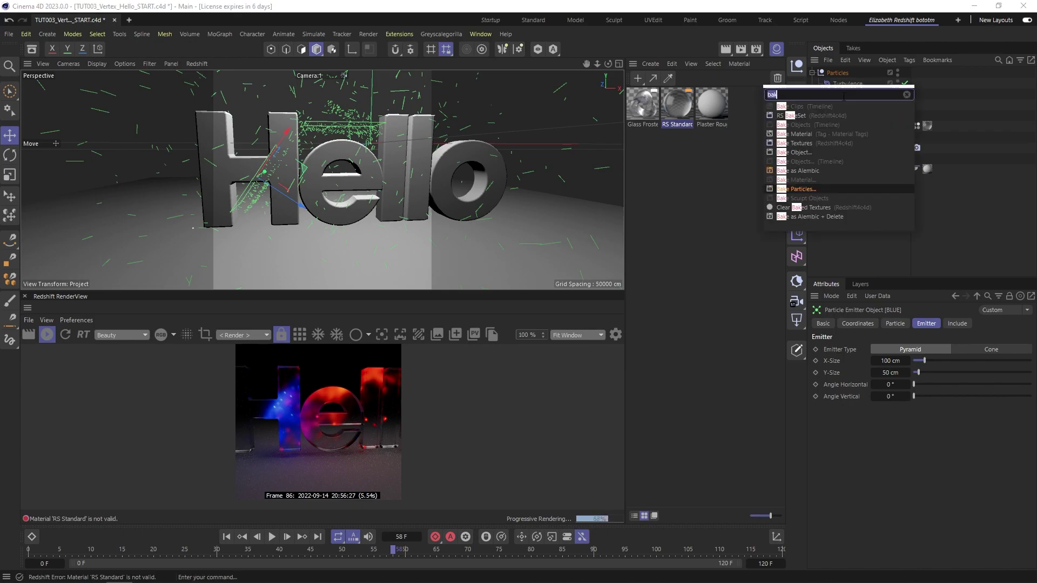
click(793, 190)
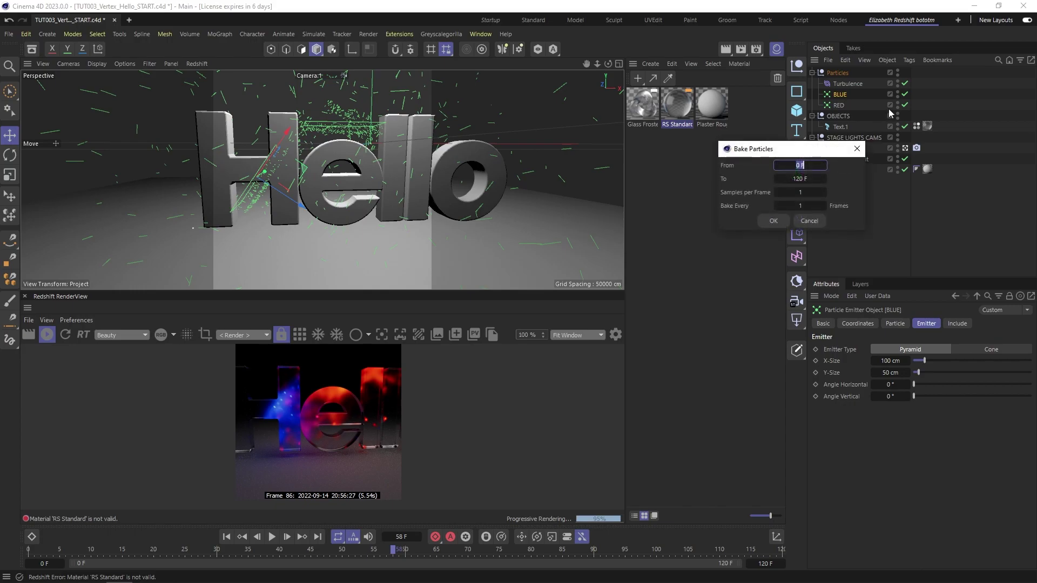
click(786, 220)
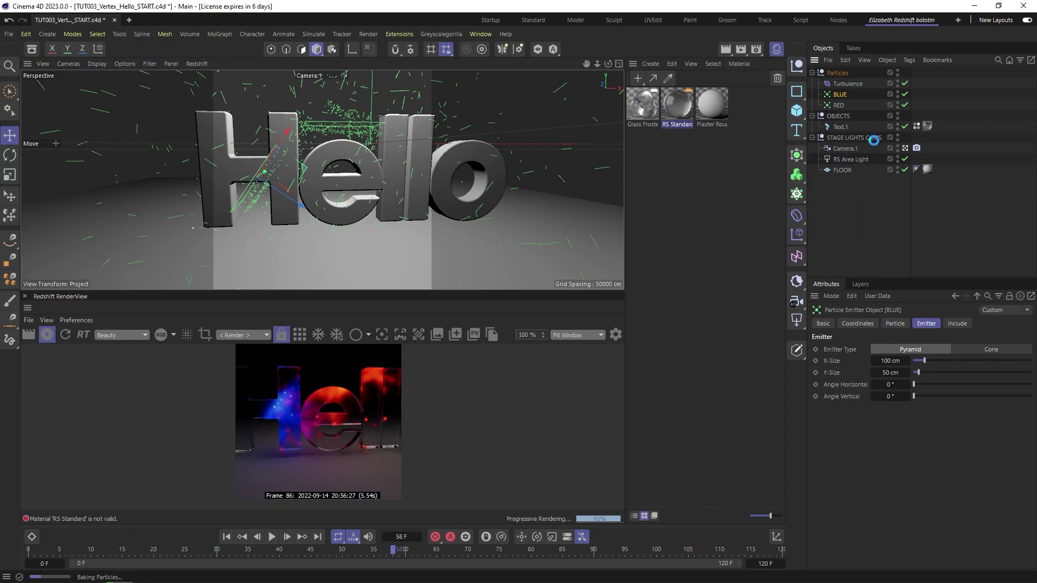
- Select the RED emitter and bake its particles from frame 0 to 120
click(841, 106)
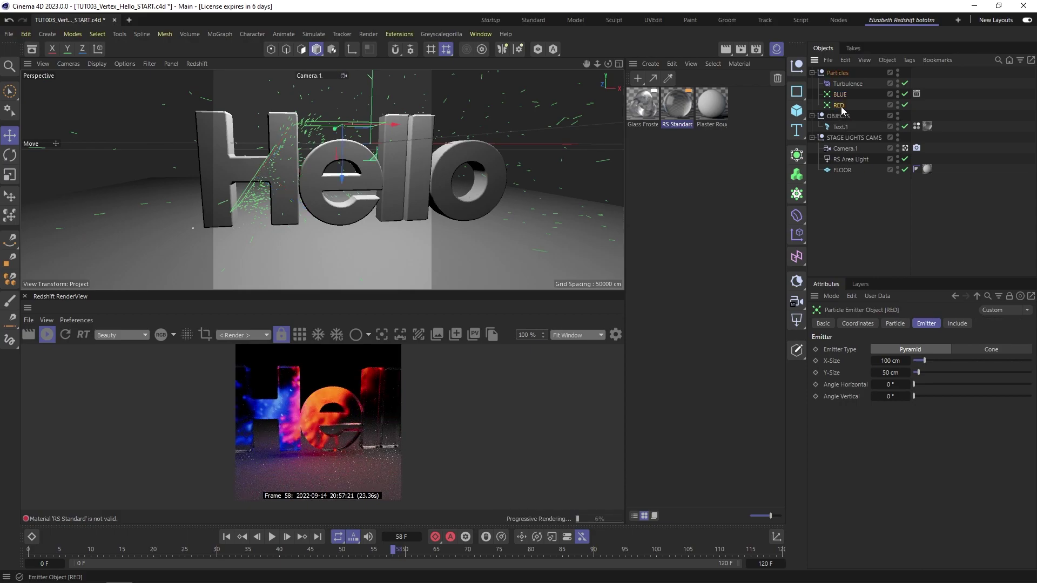
key(shift+c)
text(bak)
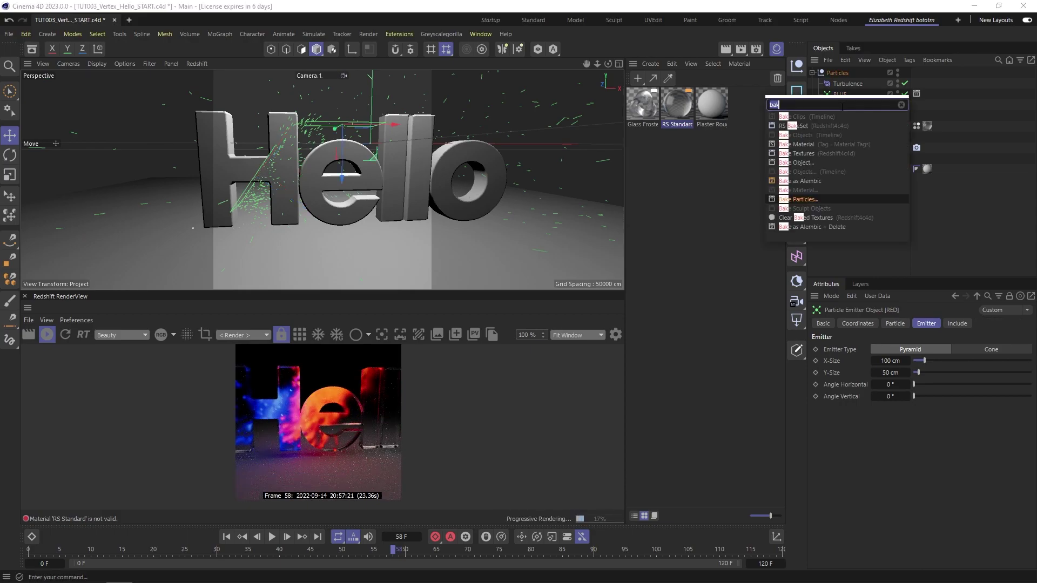
click(805, 199)
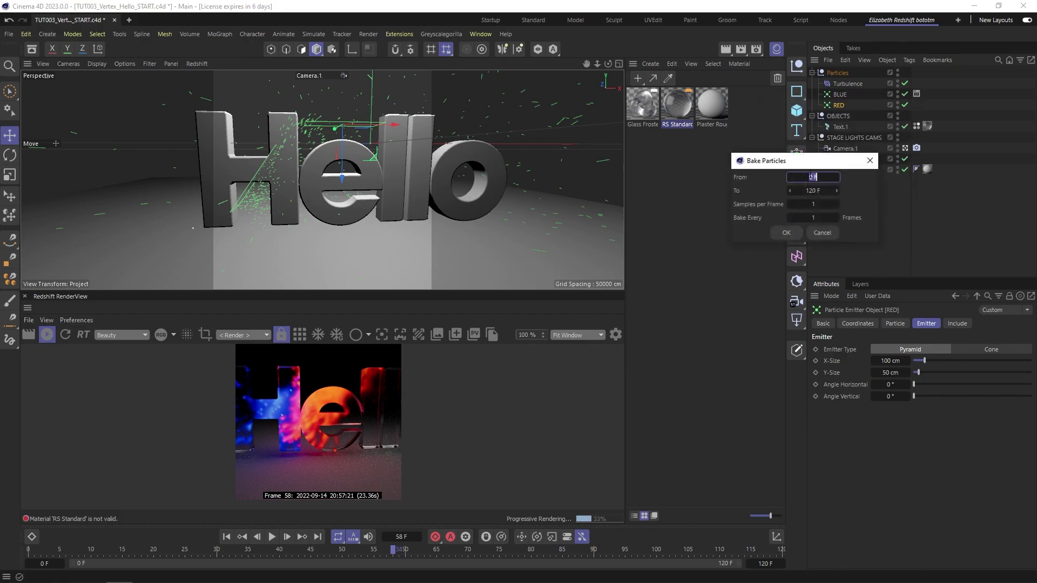
click(788, 233)
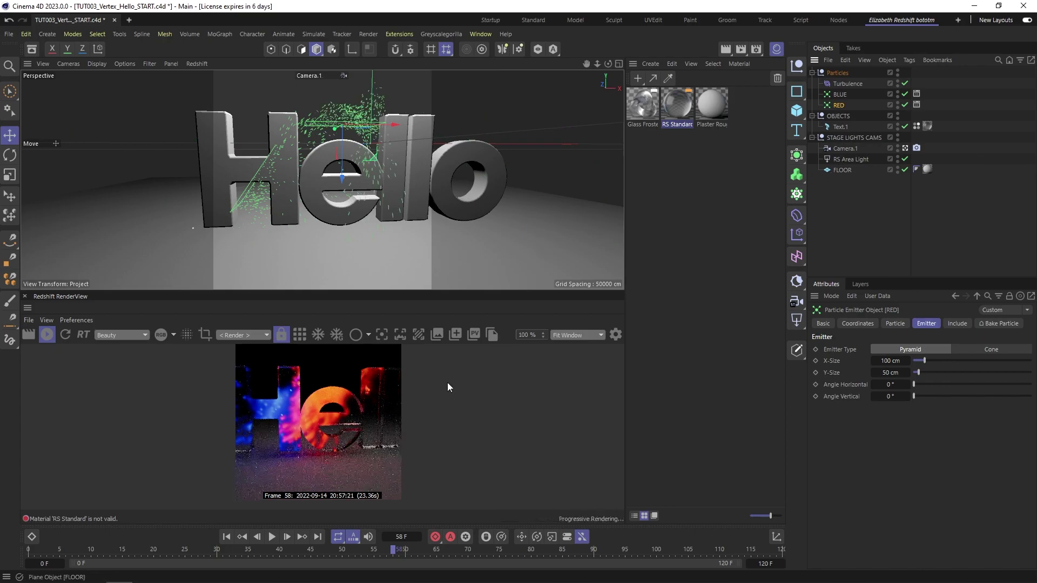
- Scrub to frame 54 and undo the accidental nesting of OBJECTS under Particles
drag(144, 547, 500, 551)
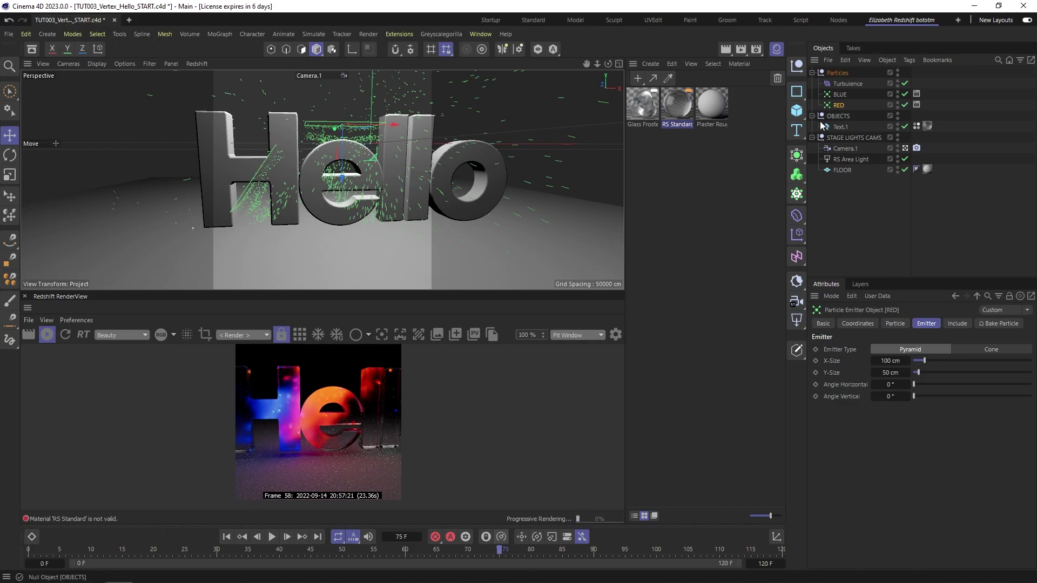
drag(837, 116, 840, 109)
click(845, 128)
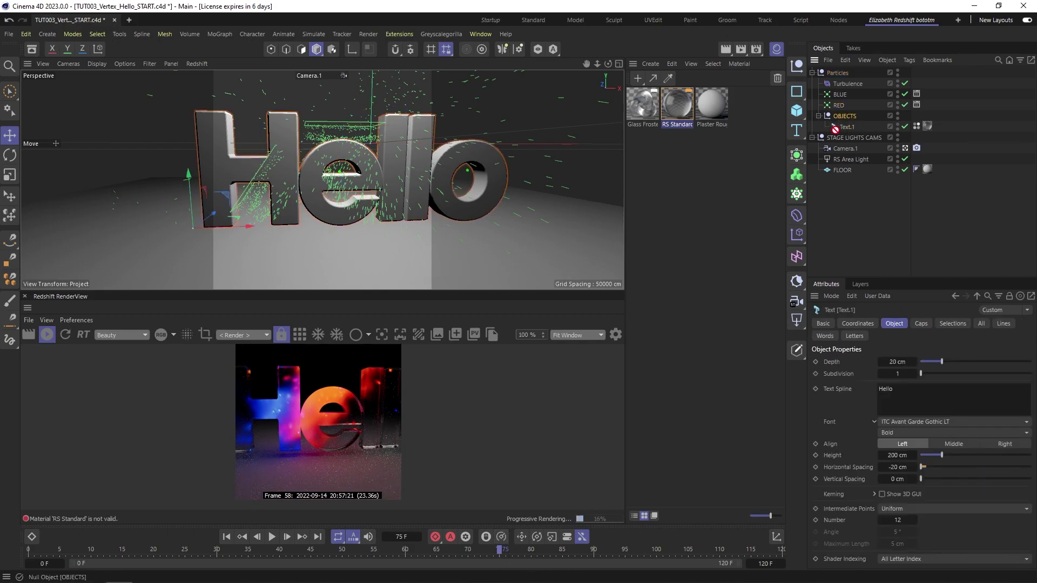
key(ctrl+z)
key(ctrl+z)
- Change Text.1's text from Hello to Hola and rewind to frame 0
click(843, 126)
drag(909, 387, 877, 387)
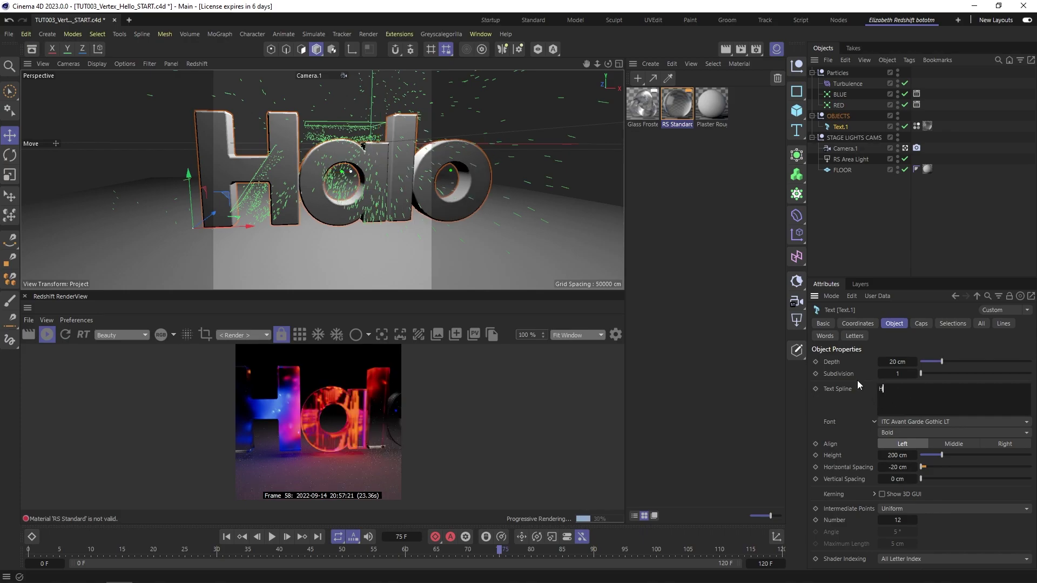
text(ola)
key(Return)
click(226, 537)
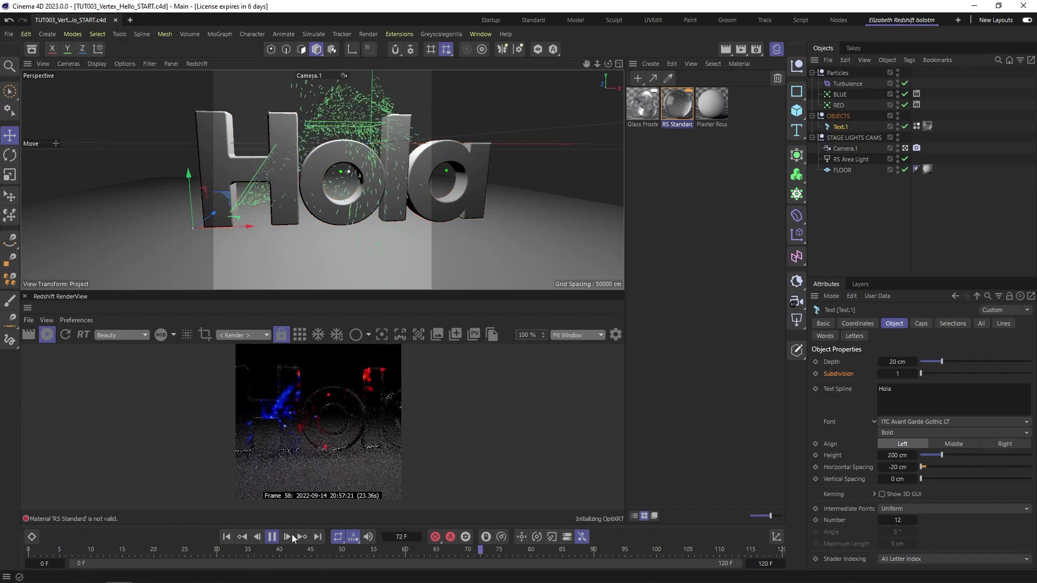
- Preview the animation, stop at frame 65, and restart the Redshift render
click(272, 537)
click(48, 336)
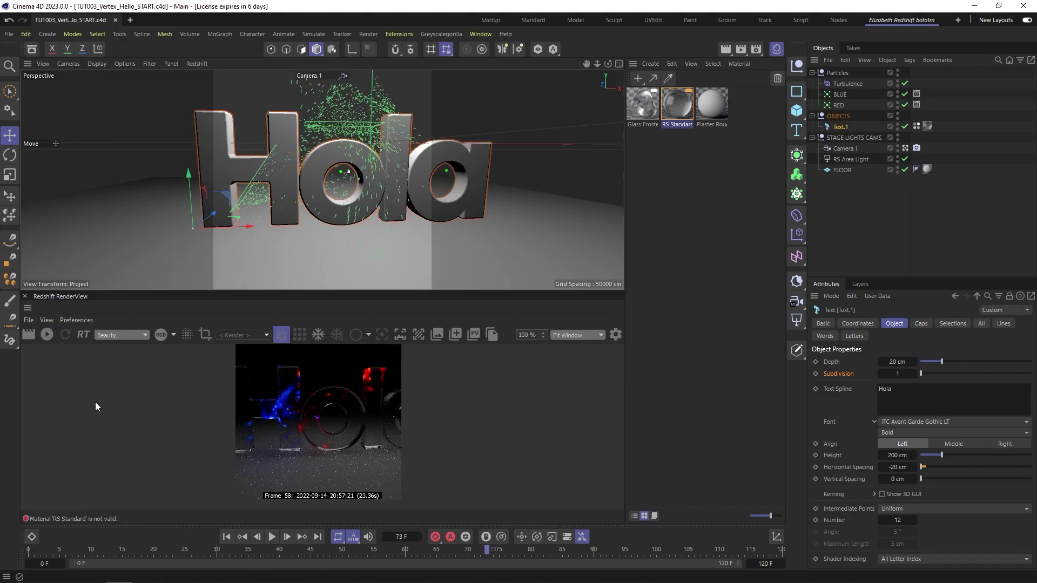
click(84, 553)
click(272, 537)
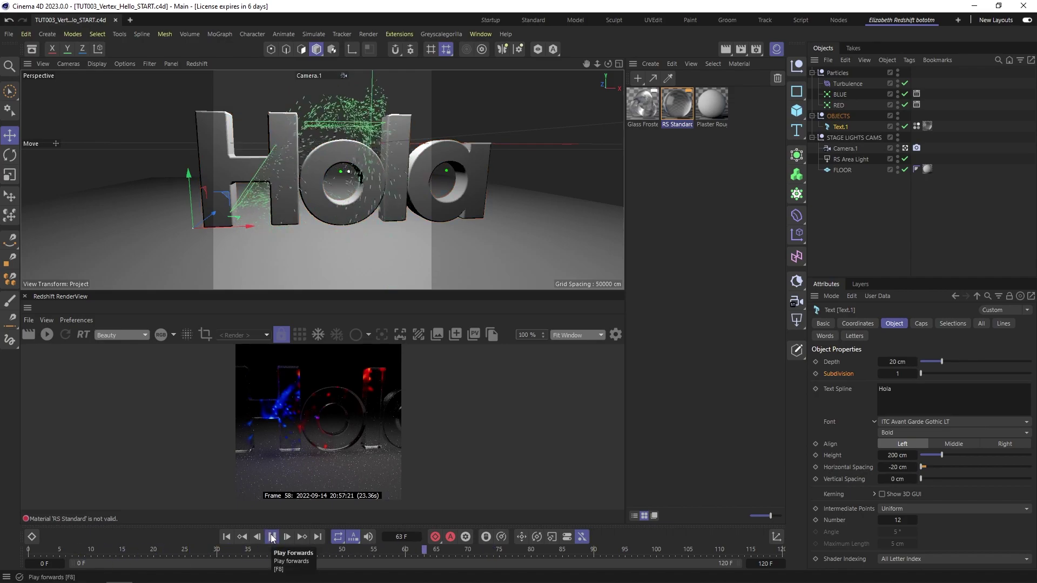
click(271, 537)
click(48, 335)
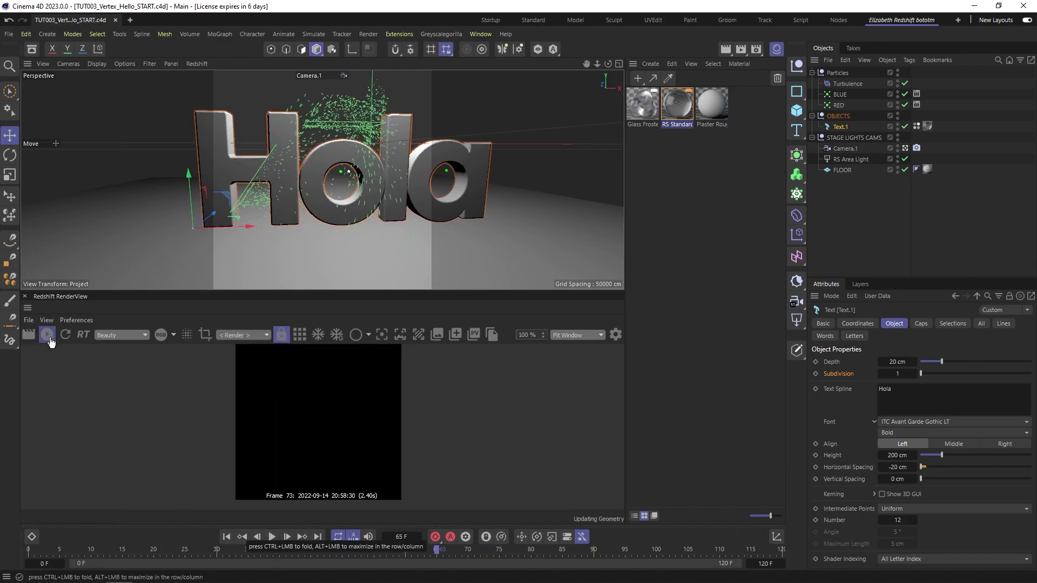